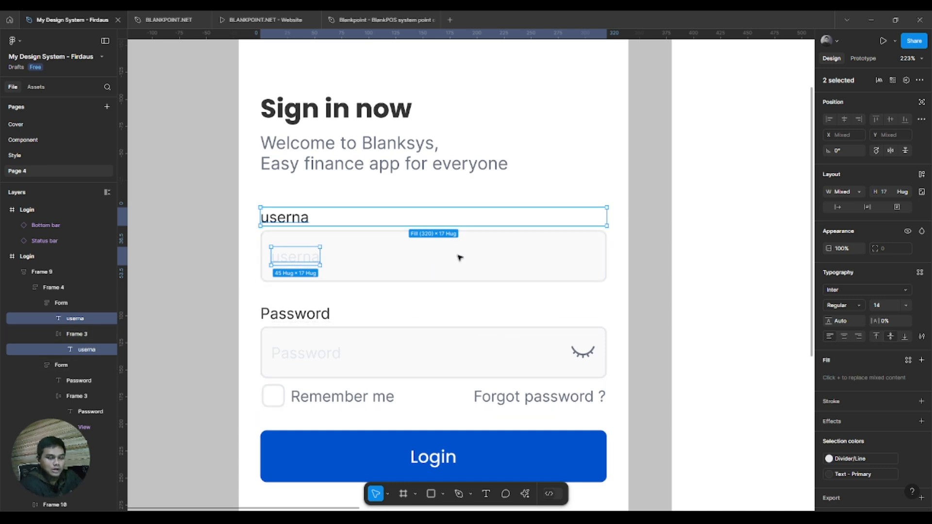
Replace the text of both the label and the placeholder of the first form field with "Username".
scroll(591, 229, "down", 2)
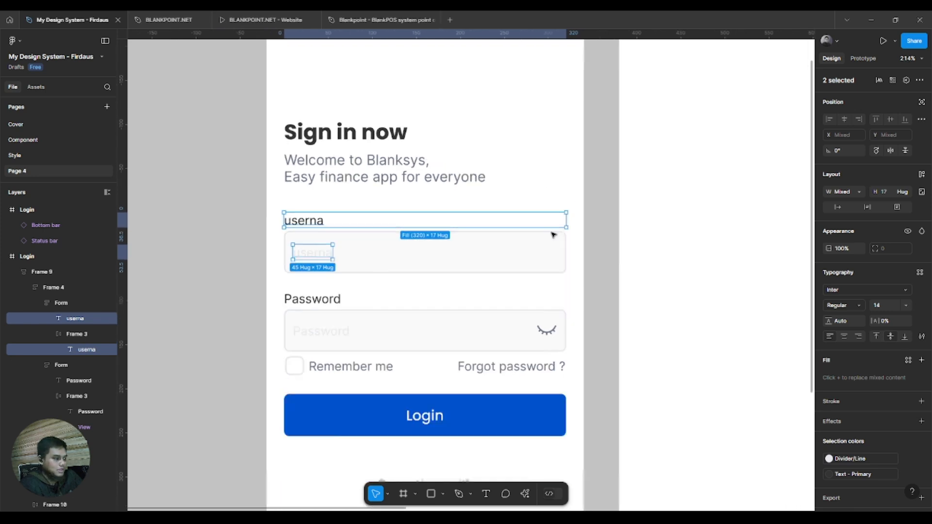
scroll(408, 227, "down", 5)
scroll(424, 235, "down", 2)
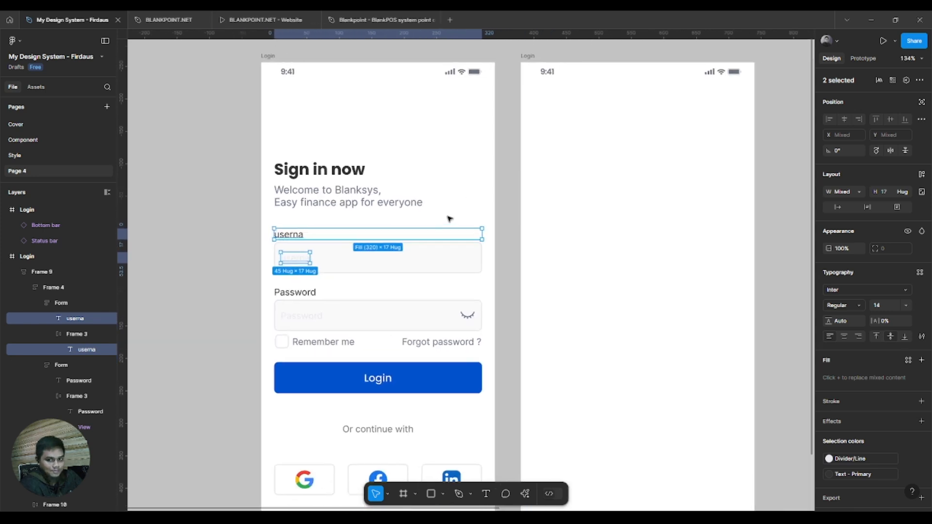
left_click_drag(527, 209, 566, 198)
key("Escape")
scroll(343, 245, "up", 3)
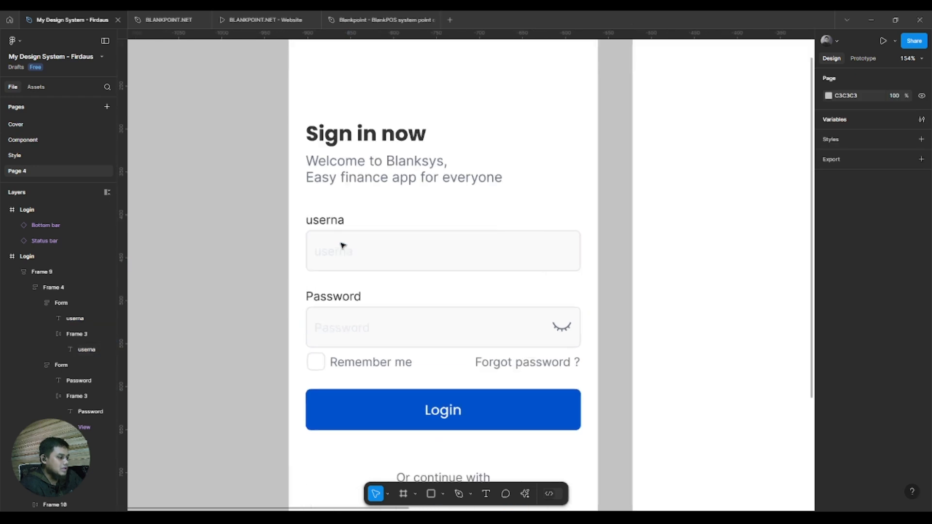
scroll(343, 245, "up", 2)
left_click(334, 247)
double_click(333, 254)
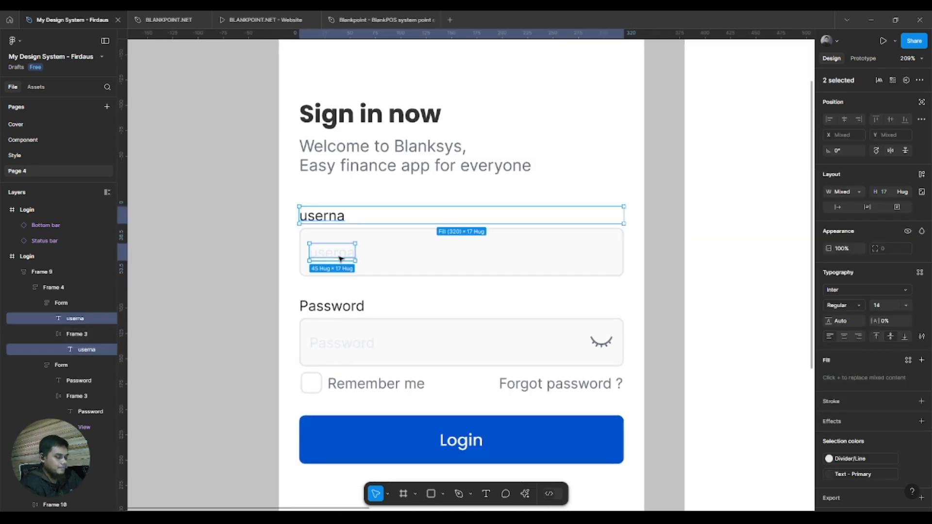
type("Username")
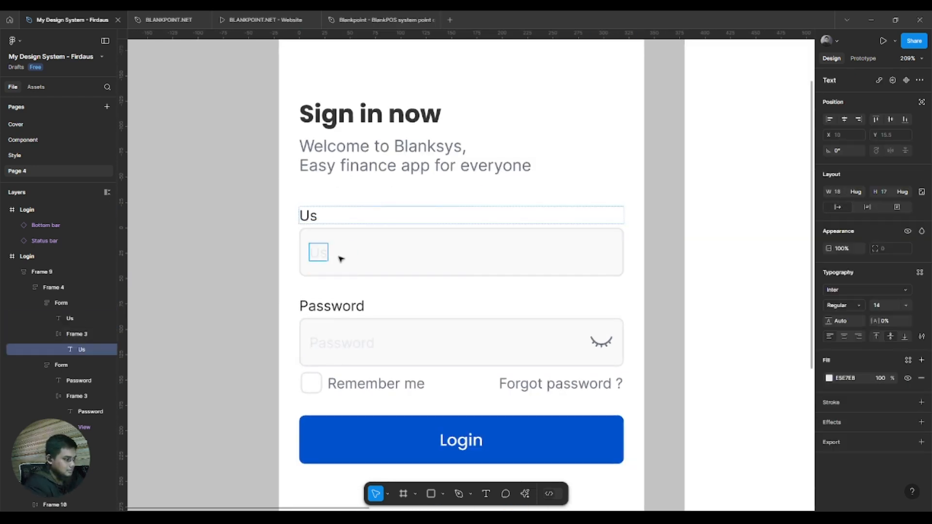
left_click(235, 225)
scroll(235, 225, "down", 3)
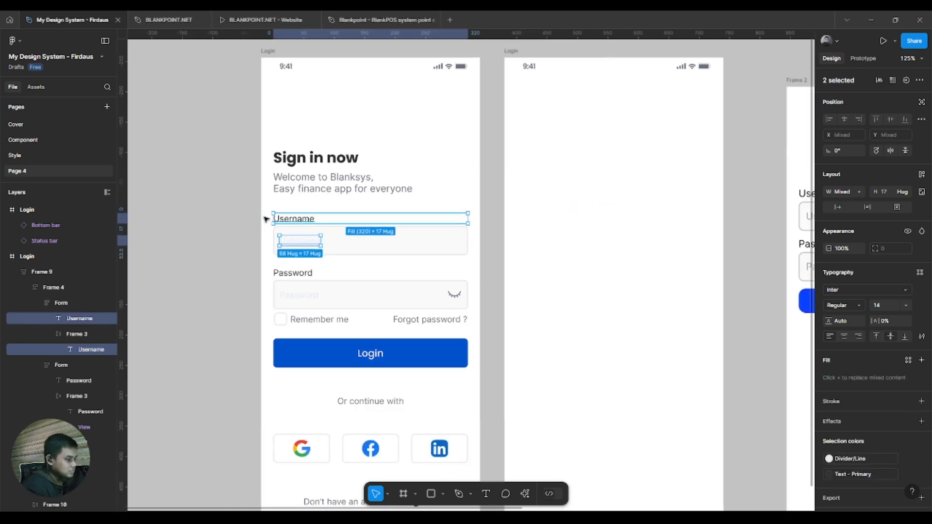
Try to move the Username form group within the auto layout of the sign-in screen.
left_click_drag(309, 204, 290, 192)
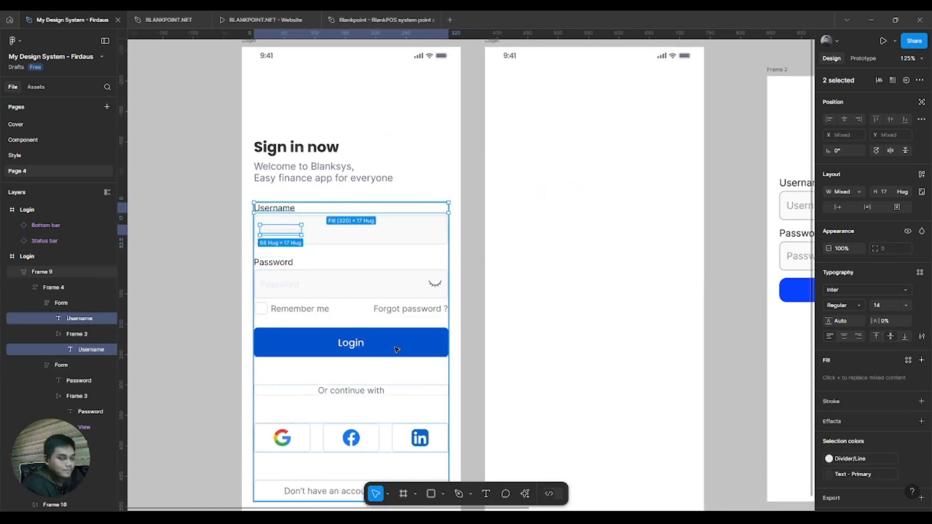
left_click(280, 287)
left_click(322, 237)
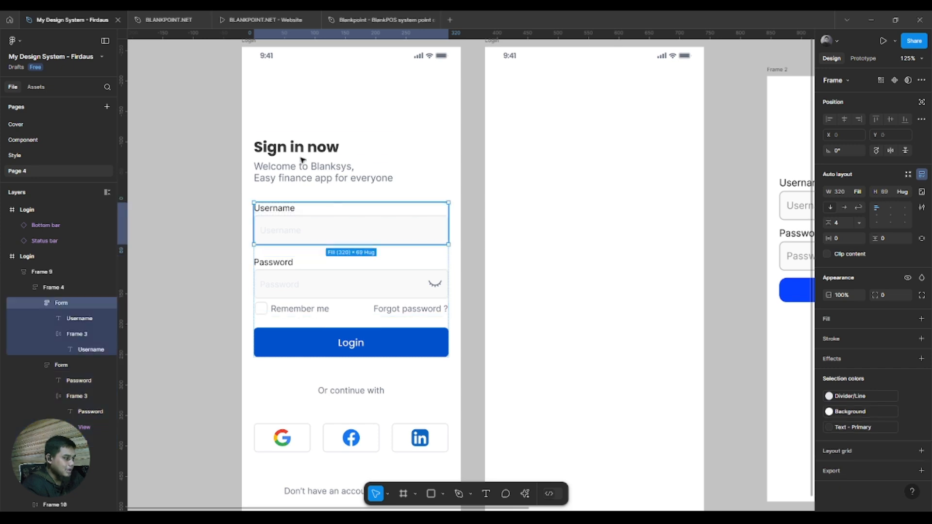
left_click(304, 162)
double_click(326, 233)
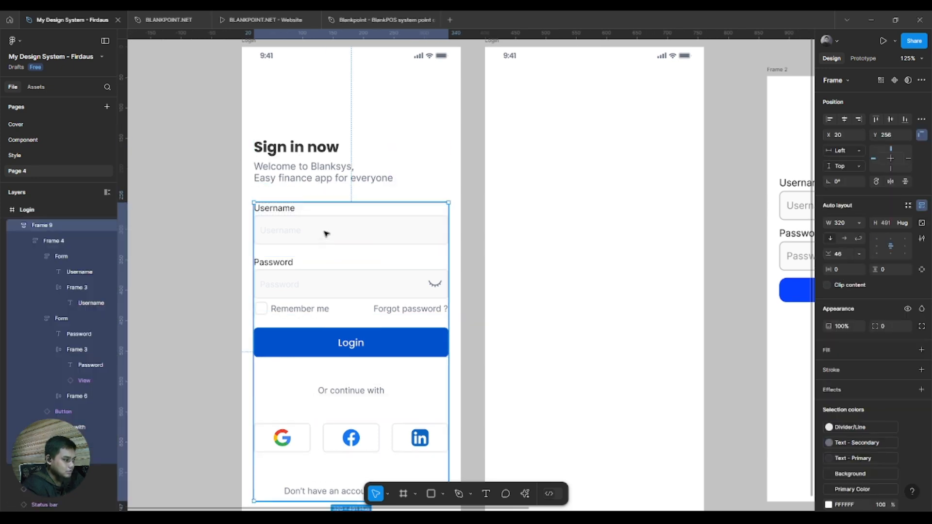
double_click(326, 224)
left_click_drag(327, 224, 347, 230)
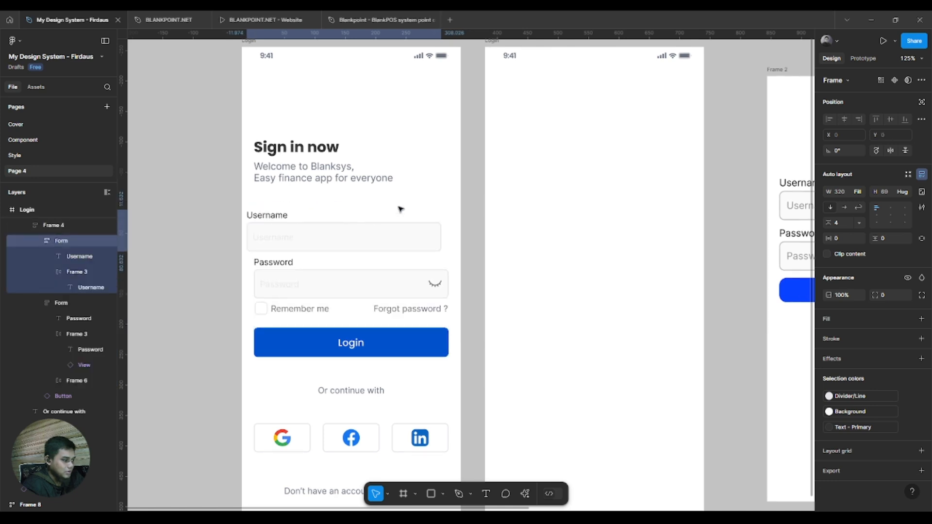
Delete Frame 2 containing the old login mockup with the eye icon.
left_click(614, 239)
left_click_drag(614, 240, 370, 240)
left_click_drag(549, 249, 428, 252)
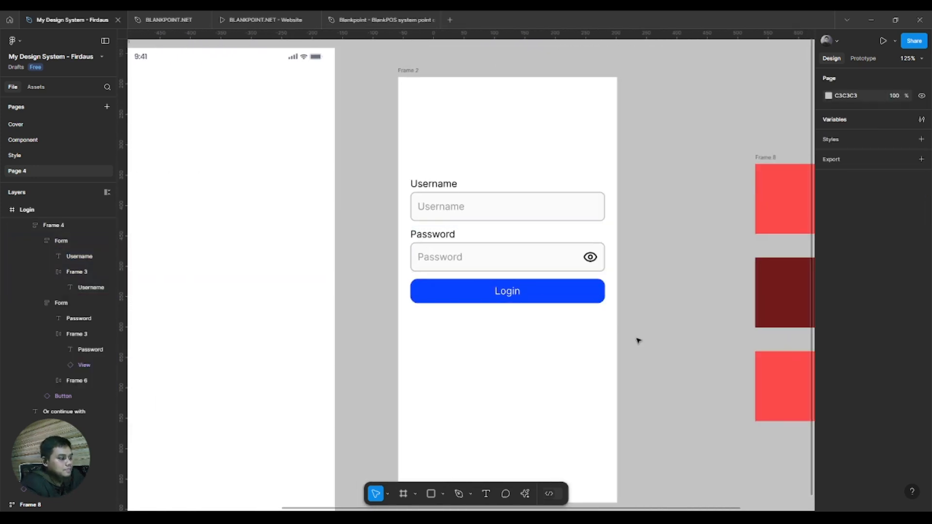
left_click(407, 70)
key("Delete")
Reorder the squares in Frame 8 so the dark red square takes the second place in the first row.
left_click_drag(463, 118, 355, 147)
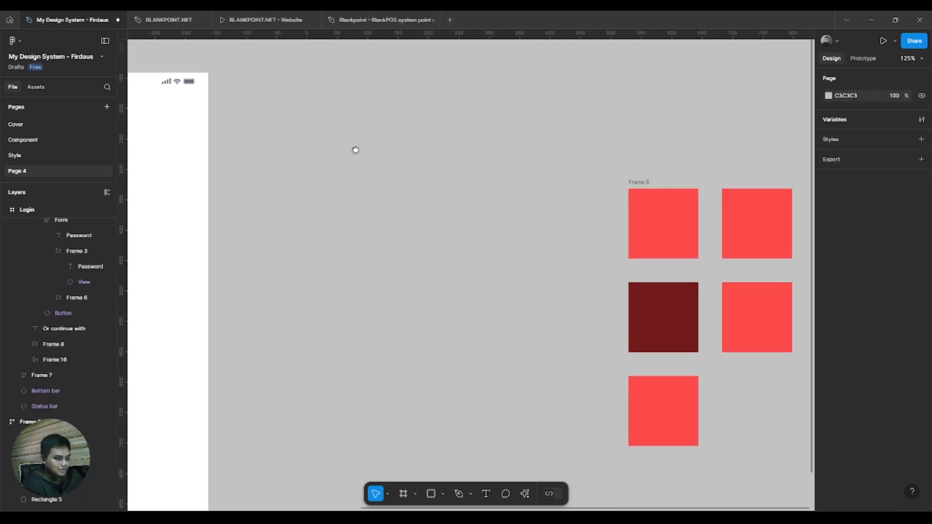
left_click_drag(462, 176, 316, 179)
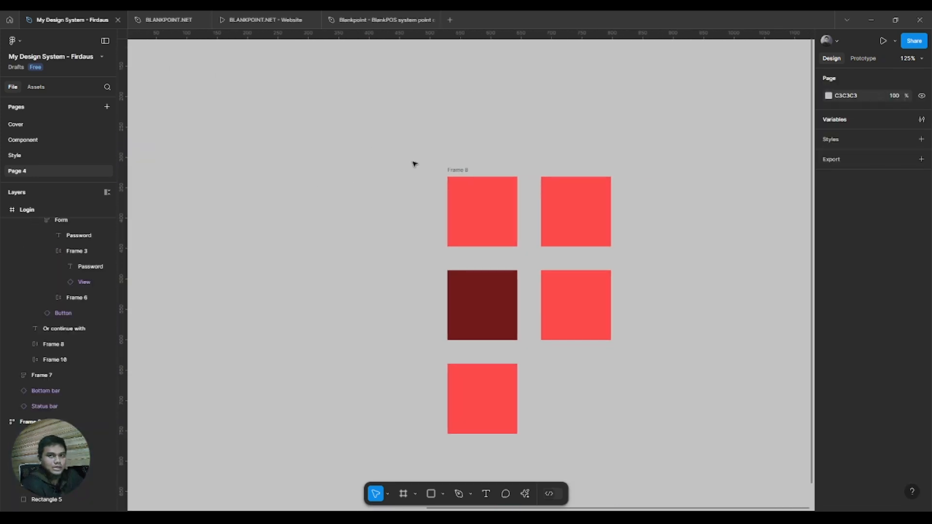
scroll(416, 186, "right", 3)
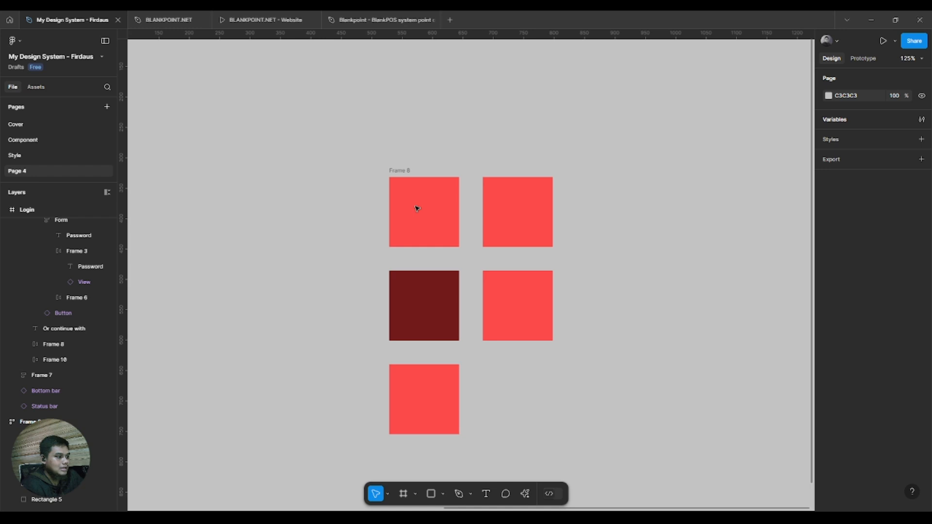
left_click(443, 229)
left_click_drag(436, 225, 507, 218)
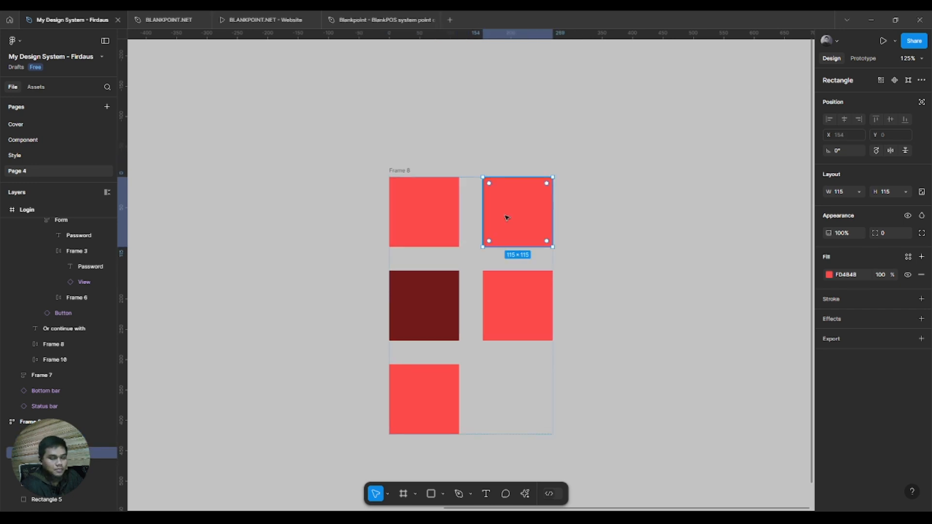
left_click(493, 322)
left_click(413, 207)
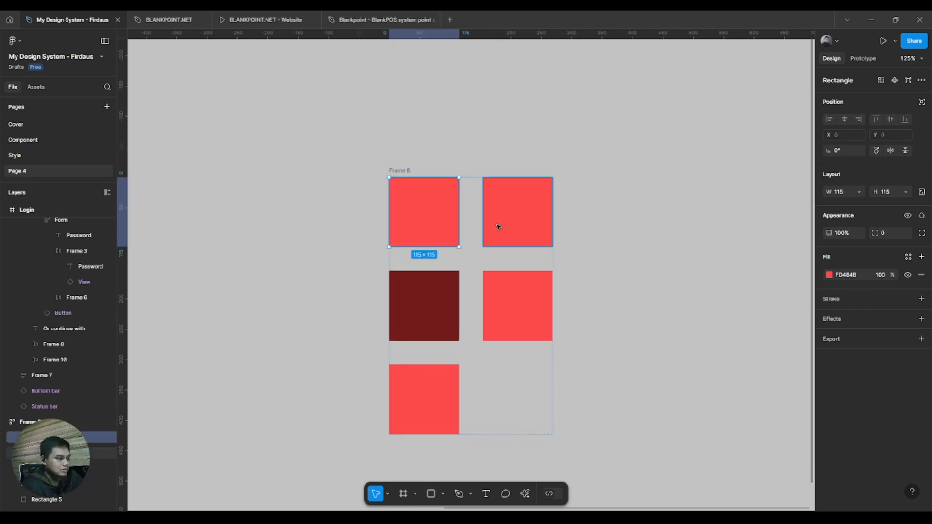
left_click(530, 230)
left_click_drag(524, 210, 517, 295)
Narrow Frame 8 to a width of 115 so its squares wrap into a single column.
left_click(417, 175)
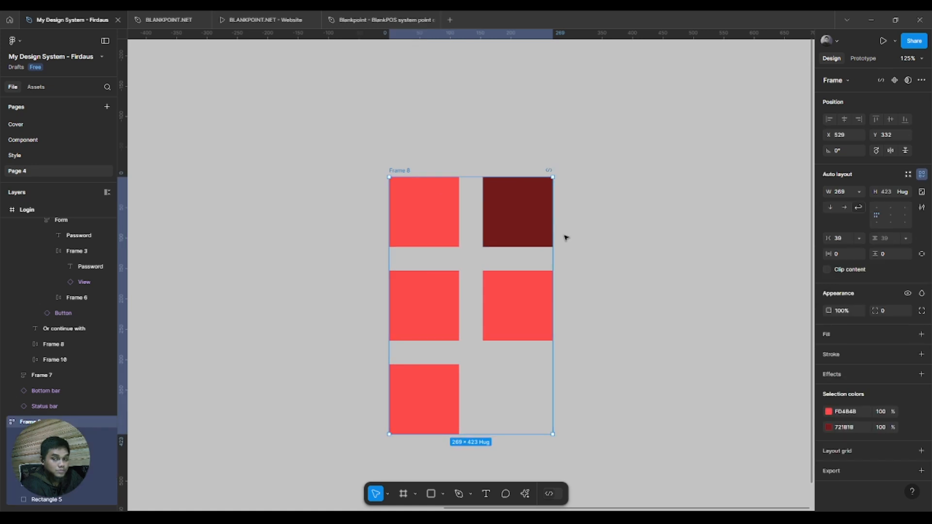
left_click_drag(565, 248, 459, 255)
scroll(558, 228, "down", 5)
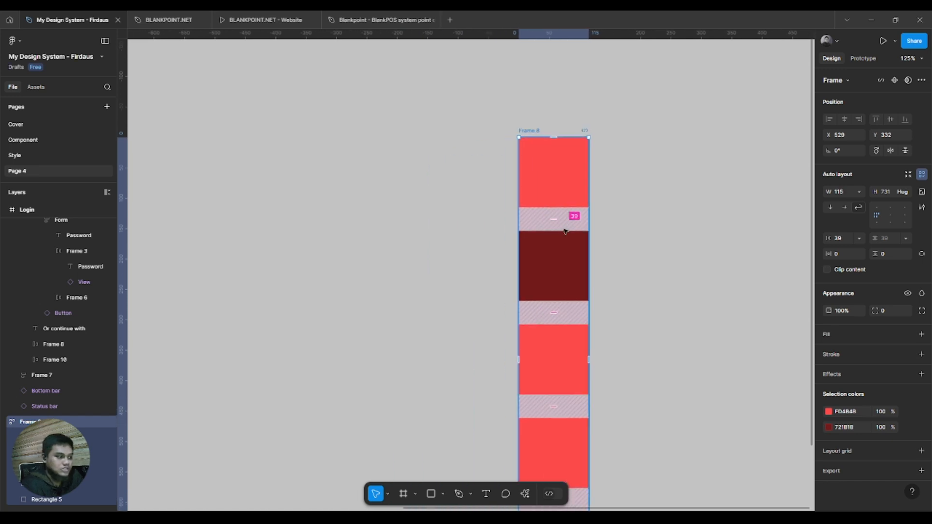
Delete Frame 8 with the red squares from the canvas.
left_click_drag(592, 377, 522, 158)
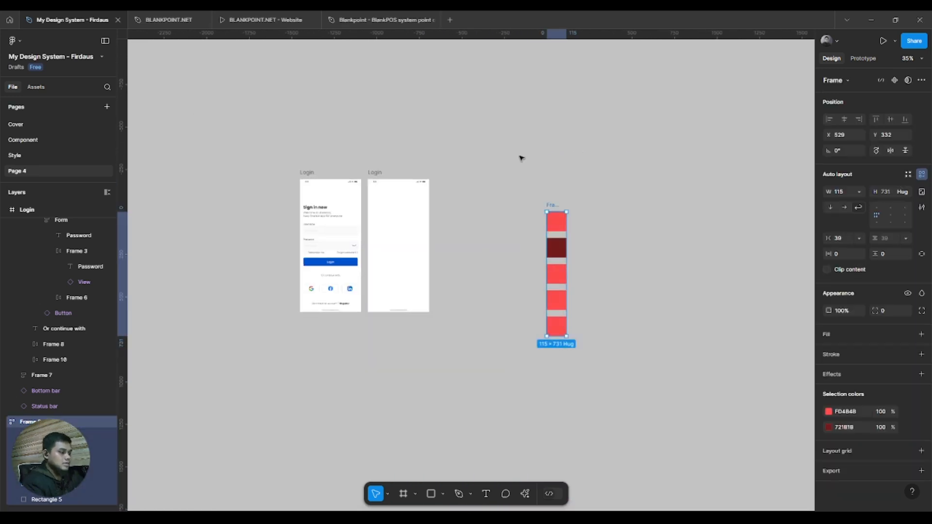
key("Delete")
Examine the Login button's size and layout settings and the lower part of the sign-in screen.
scroll(517, 199, "up", 3)
left_click_drag(412, 243, 538, 206)
scroll(352, 246, "up", 8)
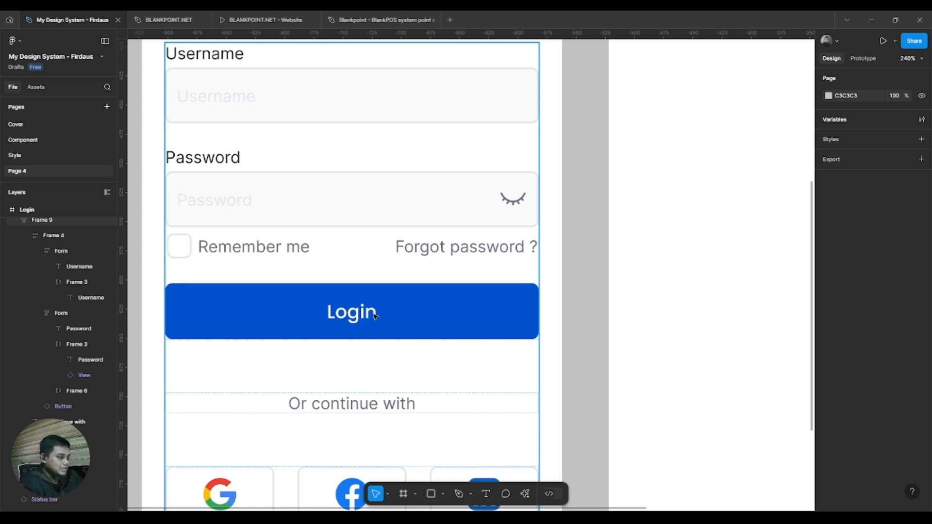
left_click(514, 317)
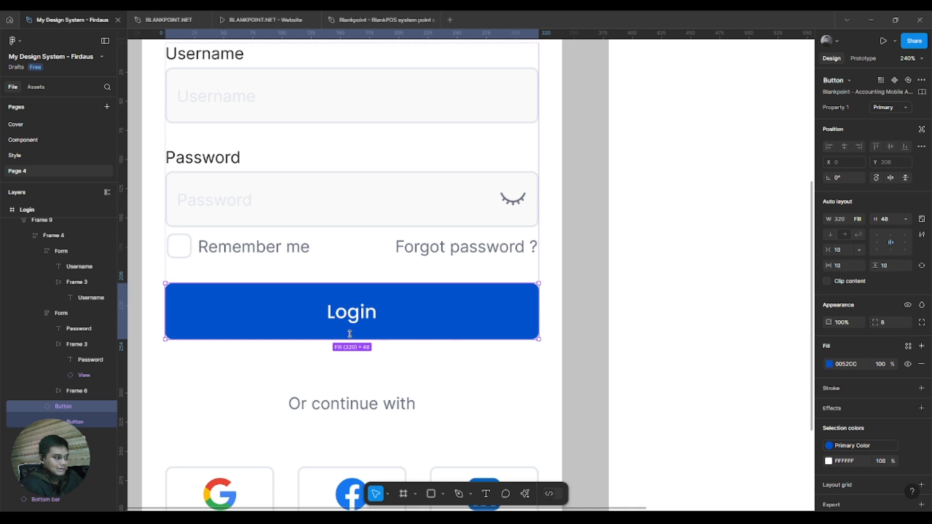
left_click_drag(628, 350, 583, 348)
scroll(578, 345, "down", 3)
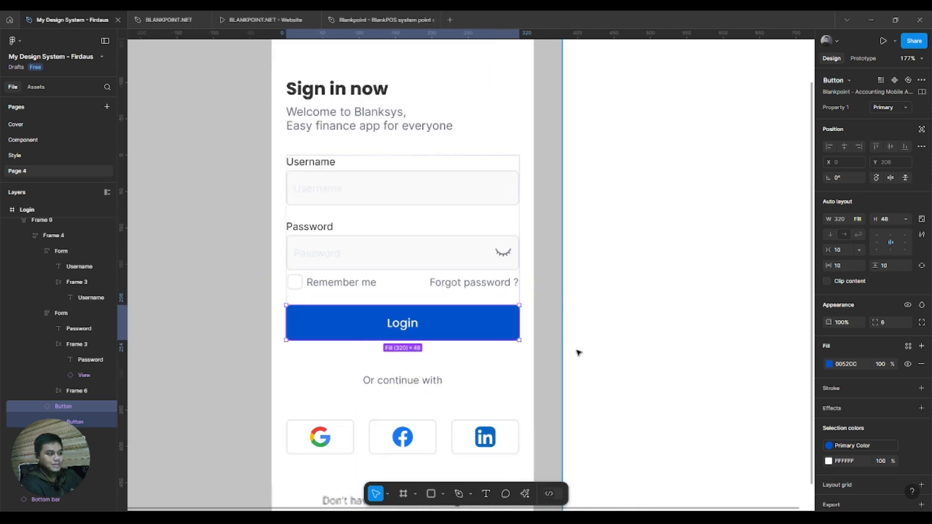
scroll(522, 328, "down", 3)
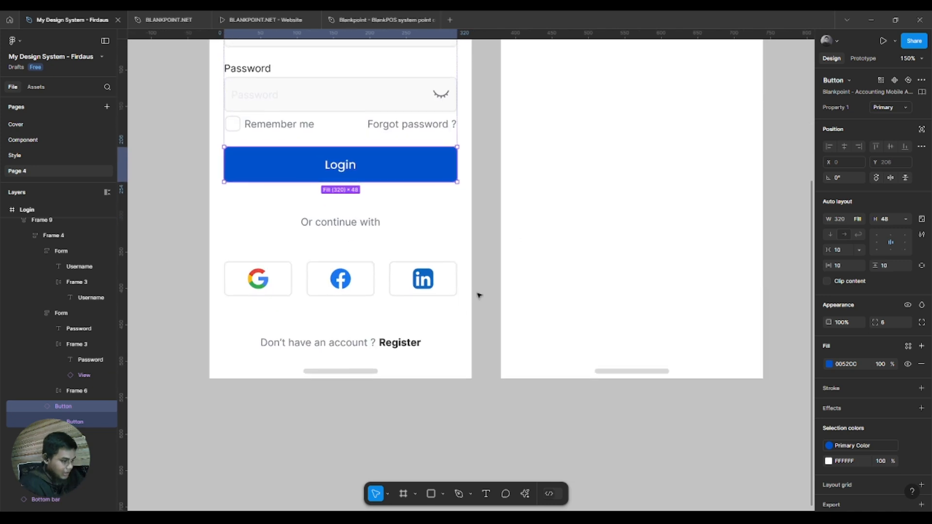
scroll(510, 422, "down", 2)
Add a text layer reading "Login" on the empty canvas beside the blank Login screen.
left_click(486, 494)
scroll(571, 350, "left", 3)
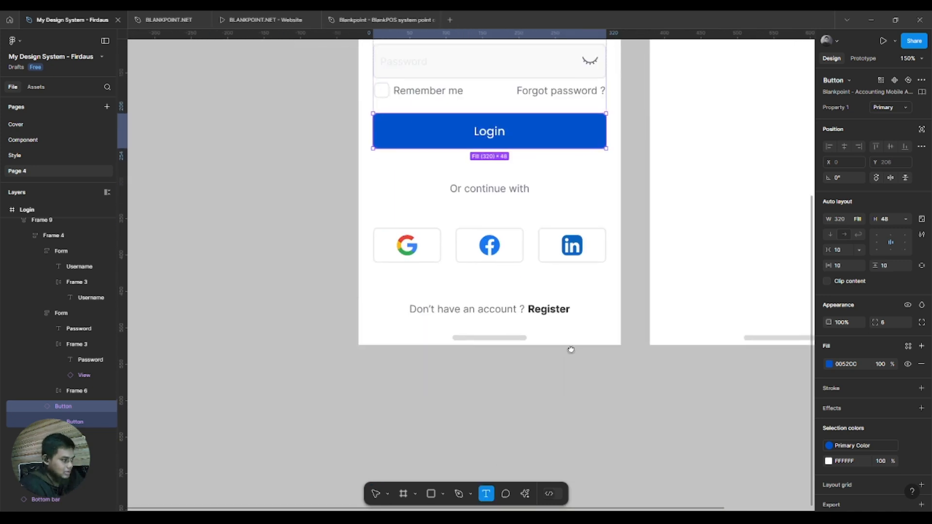
scroll(571, 349, "down", 2)
scroll(479, 354, "right", 10)
scroll(479, 354, "up", 4)
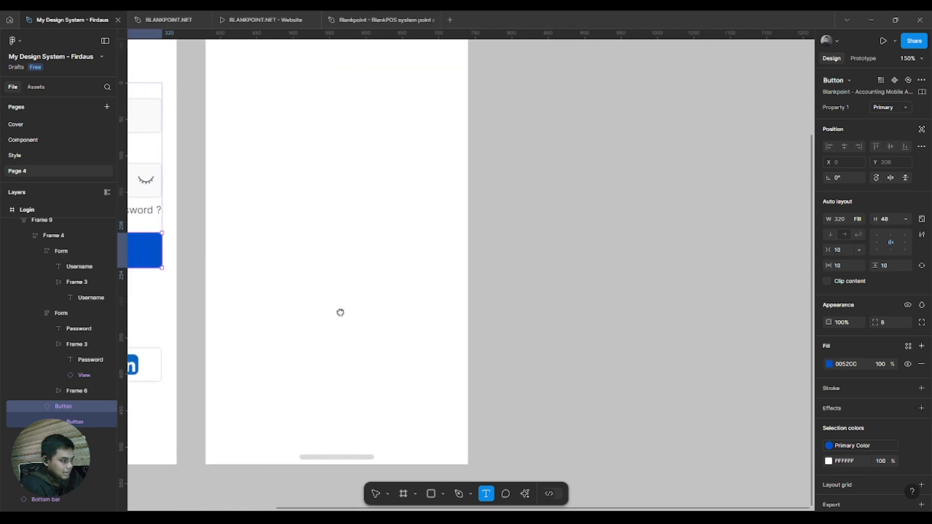
scroll(504, 252, "right", 3)
scroll(490, 249, "up", 1)
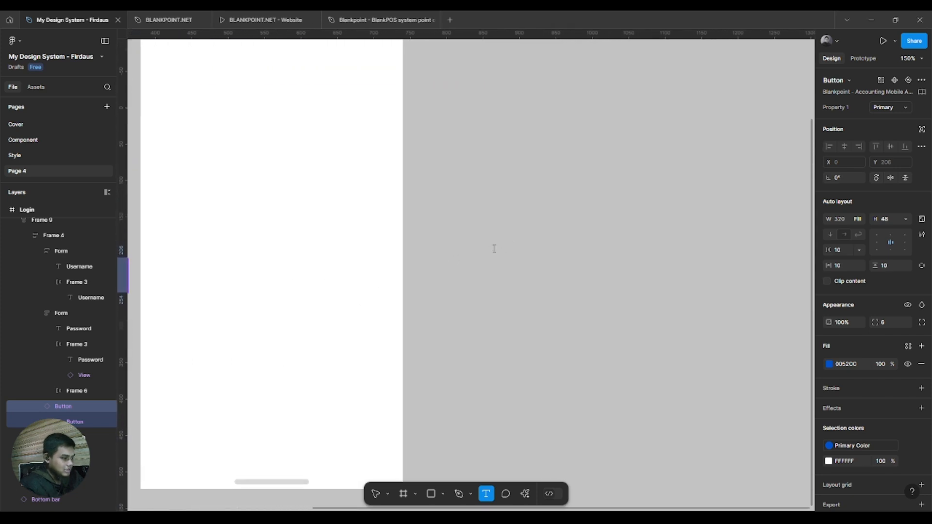
left_click(494, 249)
type("Login")
key("Escape")
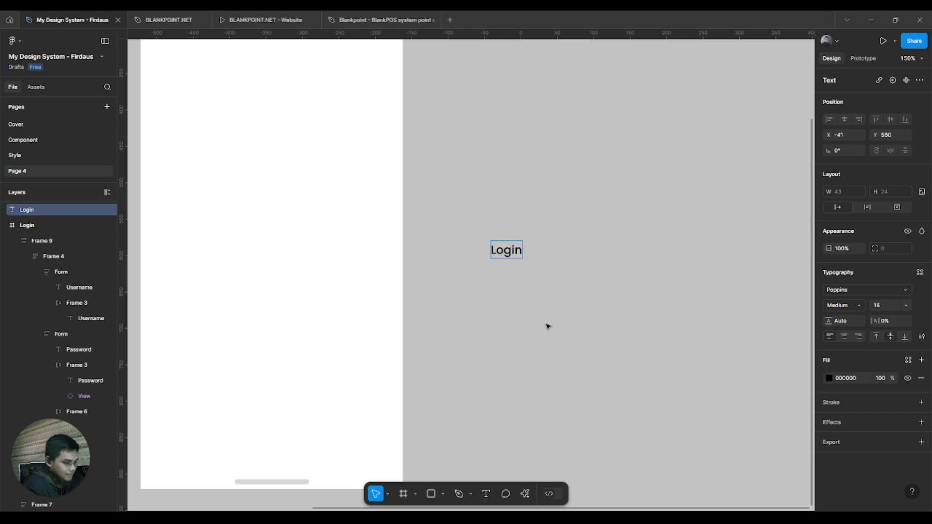
Wrap the new Login text in an auto layout frame.
scroll(548, 326, "left", 5)
scroll(548, 326, "up", 2)
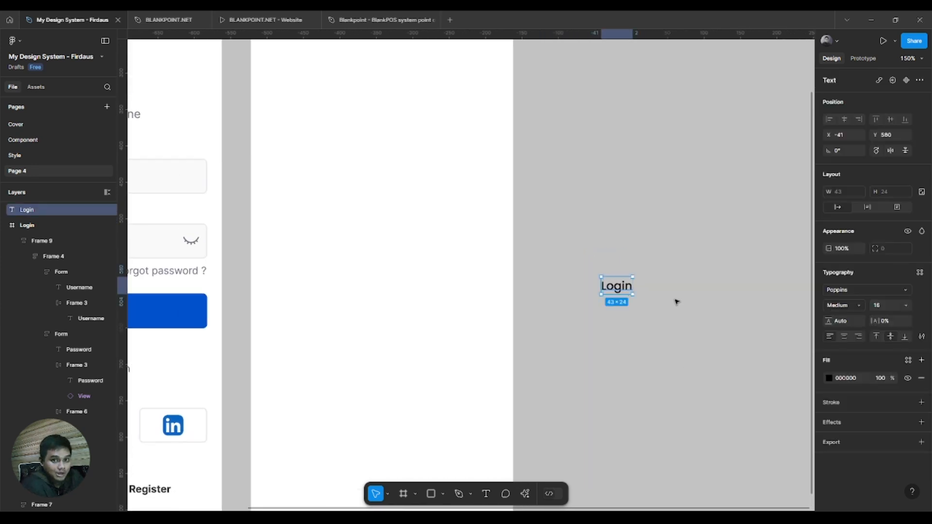
right_click(621, 293)
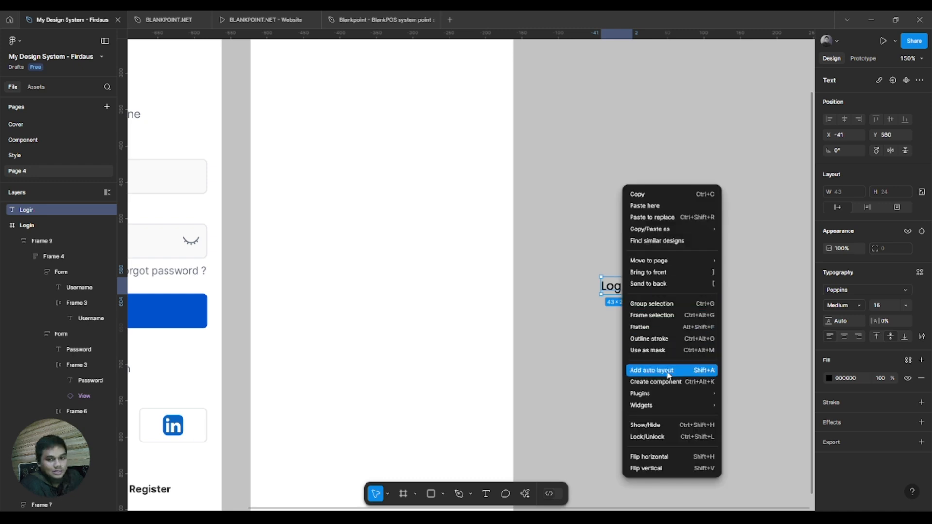
left_click(578, 322)
left_click_drag(579, 323, 678, 245)
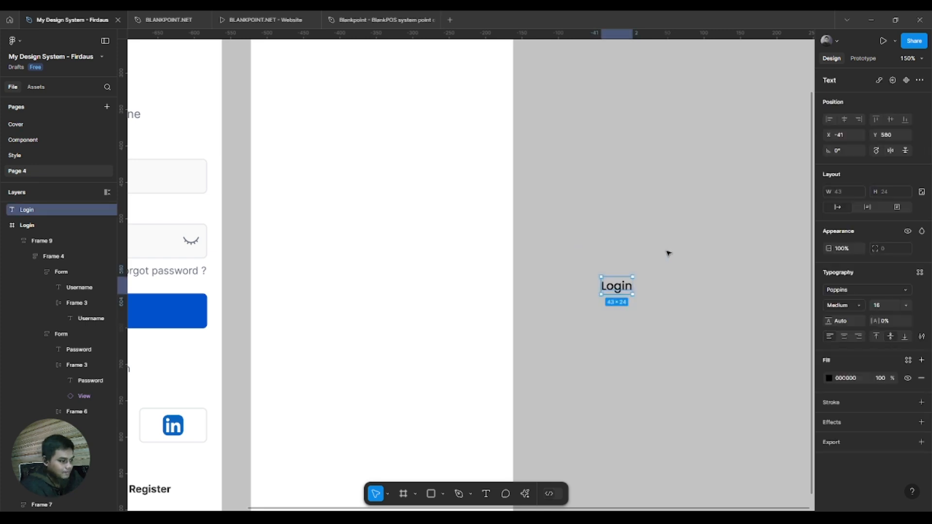
key("shift+a")
scroll(690, 340, "up", 2)
scroll(689, 340, "right", 2)
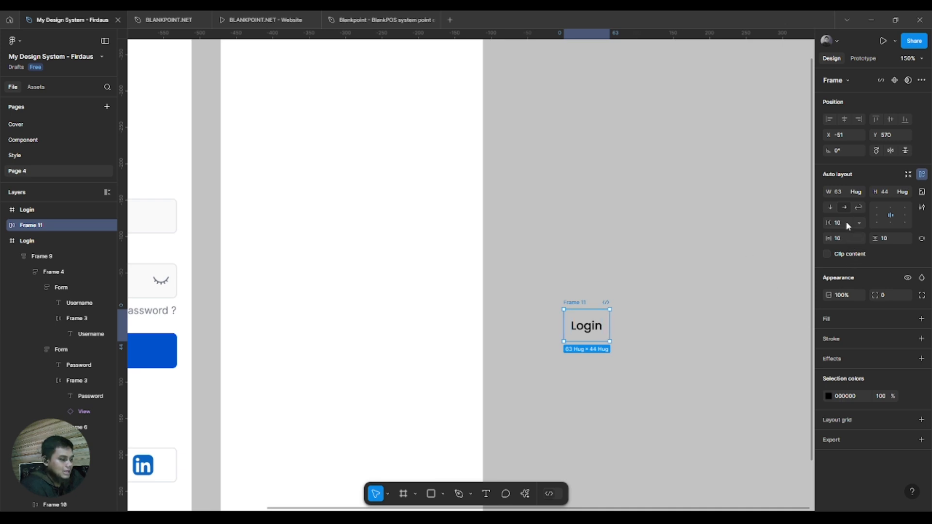
Set the width of the auto layout frame around the Login text to 320.
left_click(842, 192)
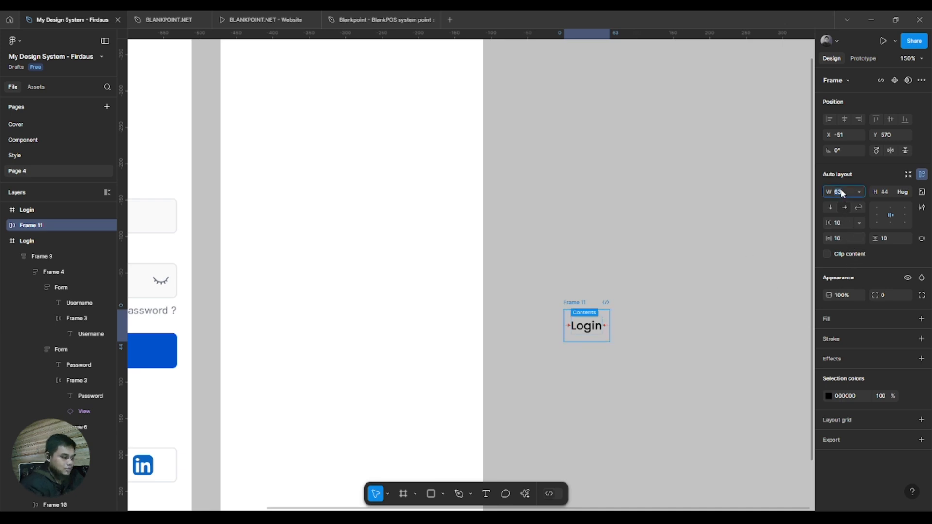
type("320")
key("Return")
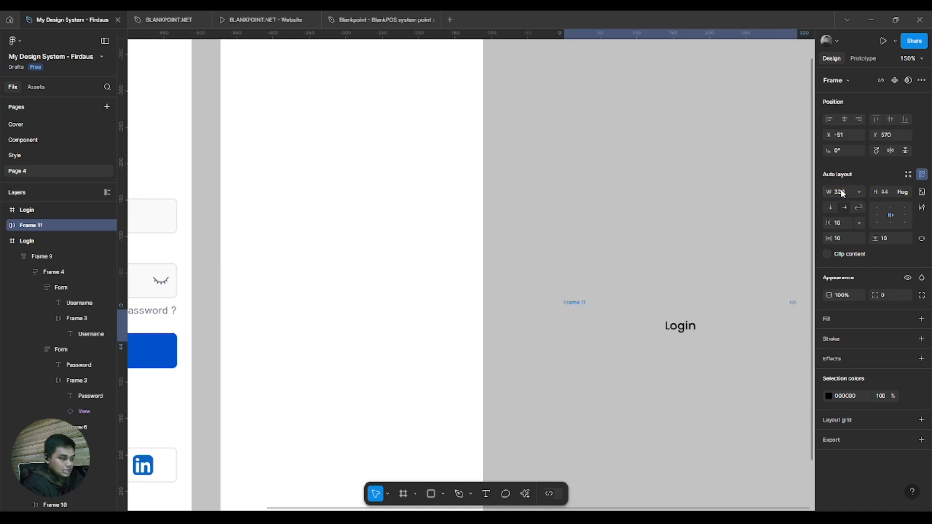
scroll(769, 250, "right", 3)
scroll(669, 211, "down", 3)
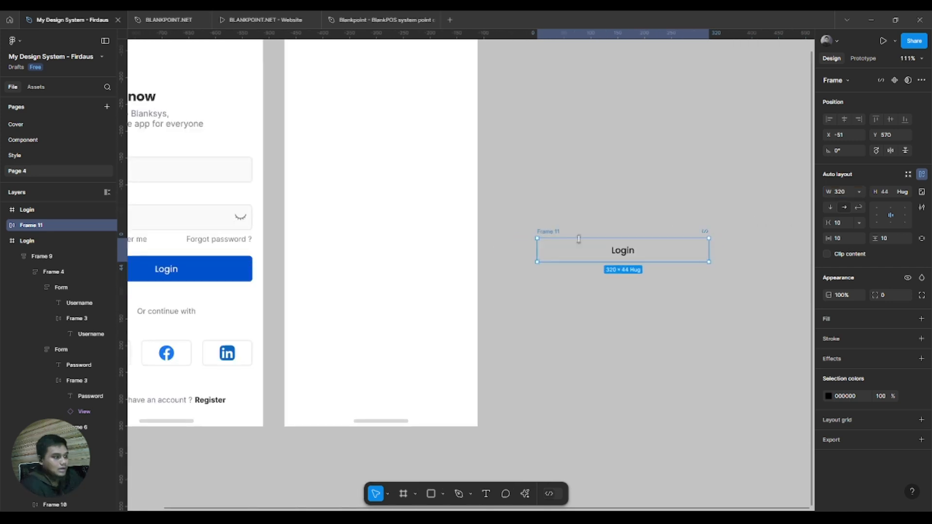
left_click(412, 240)
left_click(417, 250, "ctrl")
left_click_drag(416, 239, 419, 267)
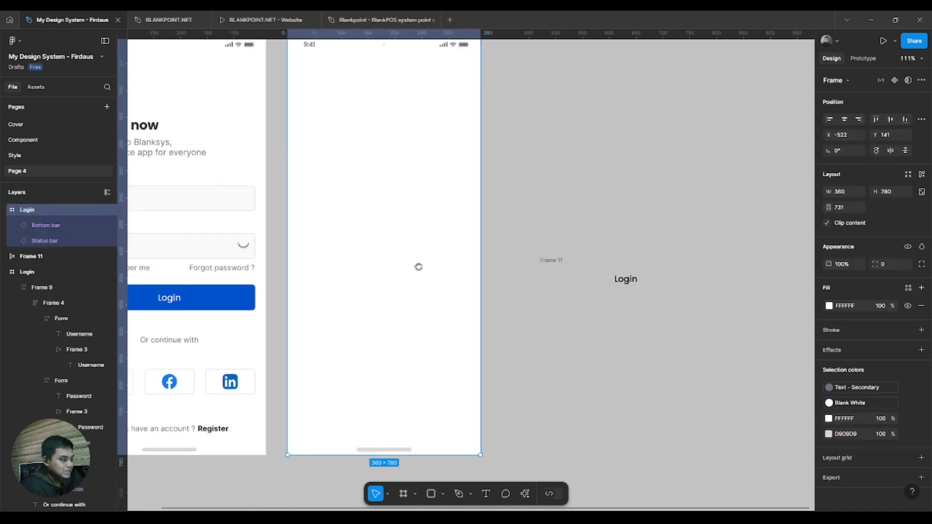
key("Escape")
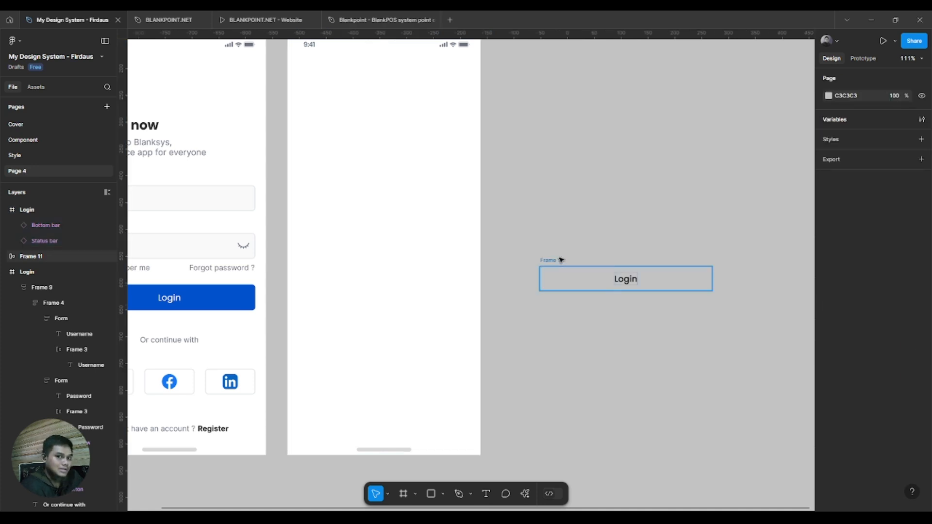
scroll(657, 329, "up", 1)
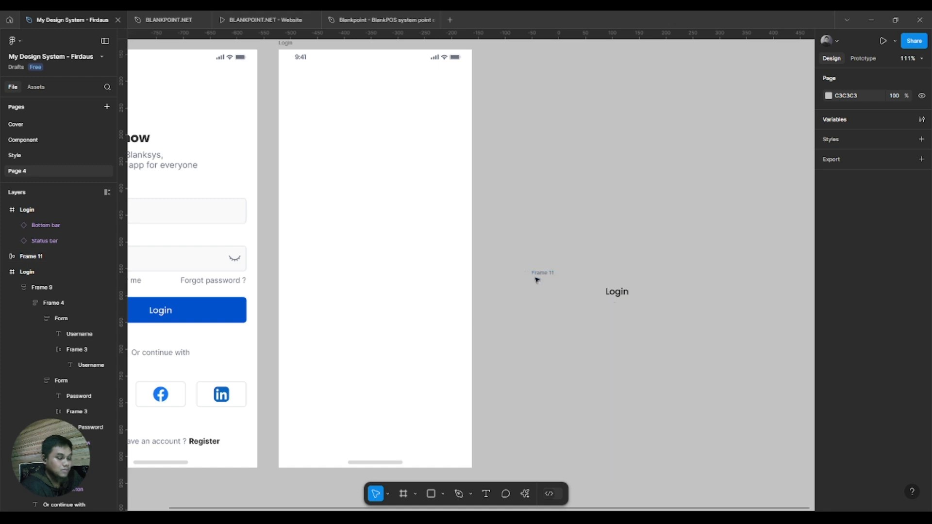
Fill the auto layout frame with the reference button's blue 0052CC and change its Login text to white FFFFFF.
left_click(625, 290)
scroll(581, 329, "up", 3)
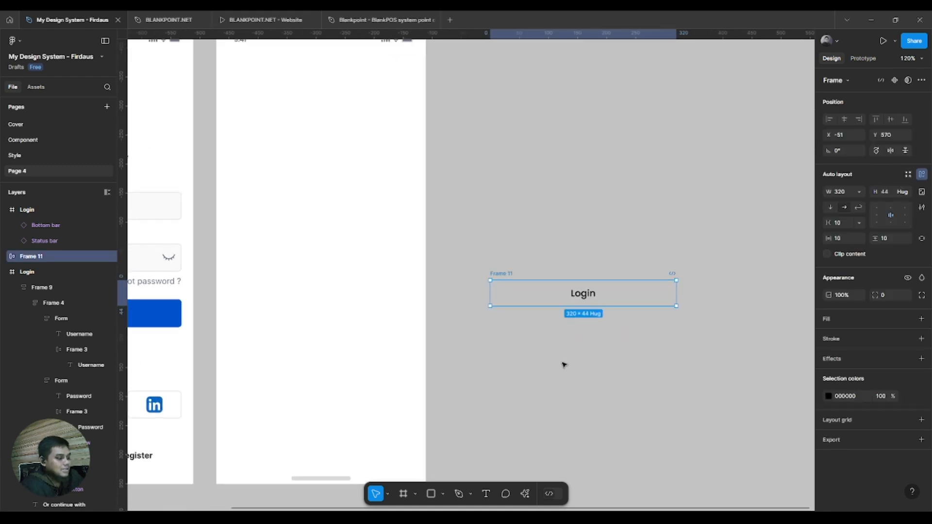
left_click(922, 319)
left_click(828, 337)
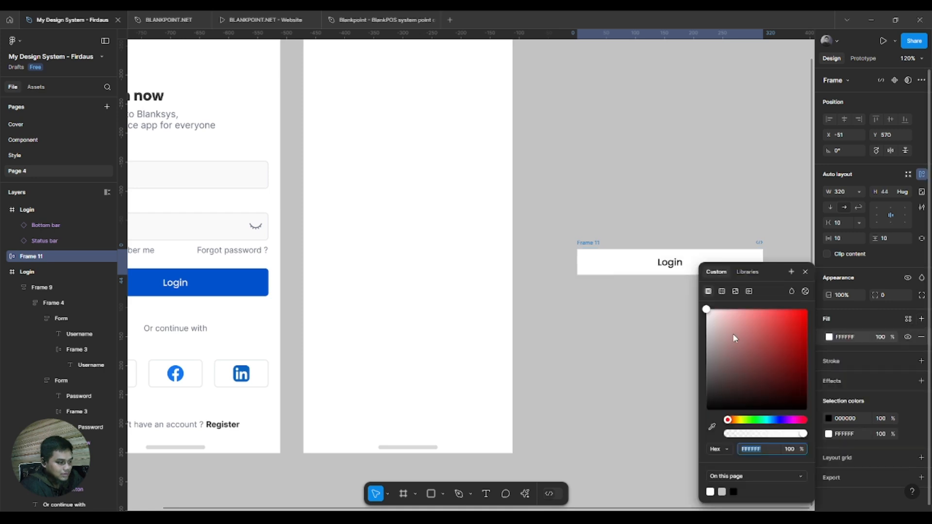
left_click(712, 425)
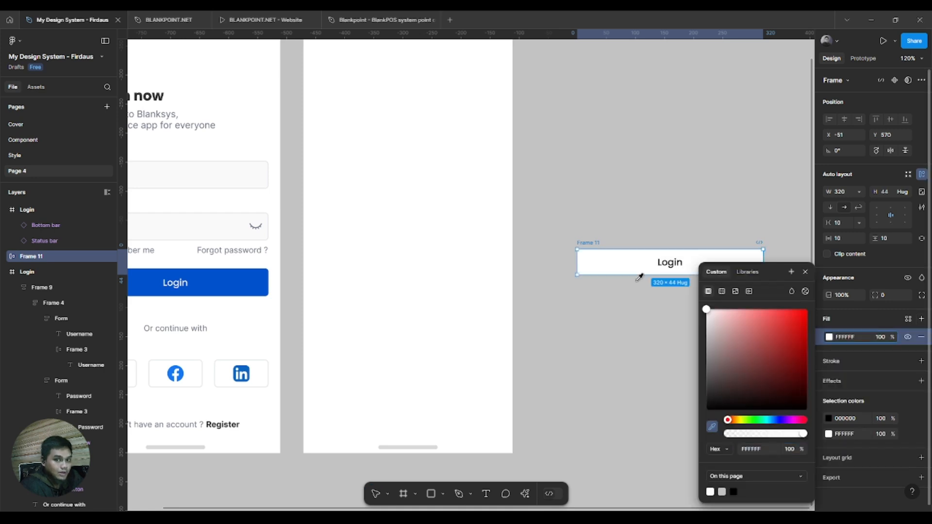
left_click(244, 280)
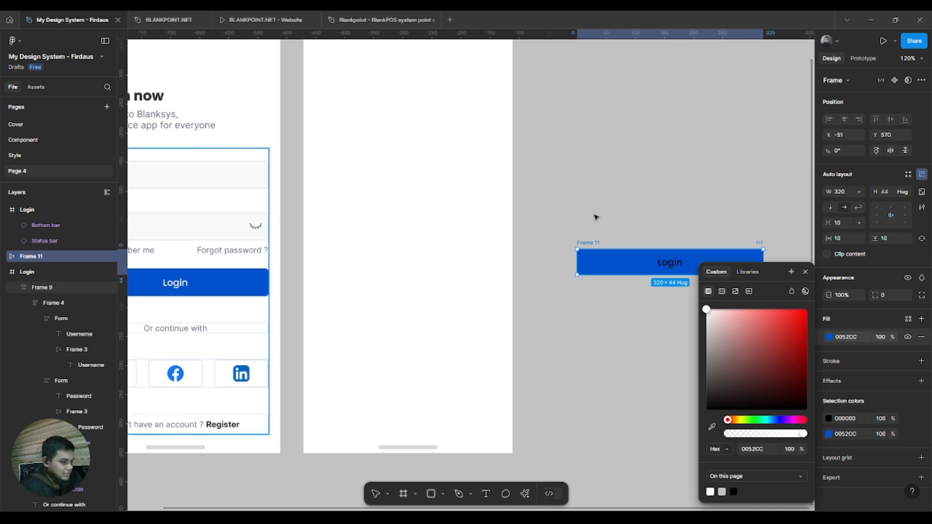
left_click(829, 418)
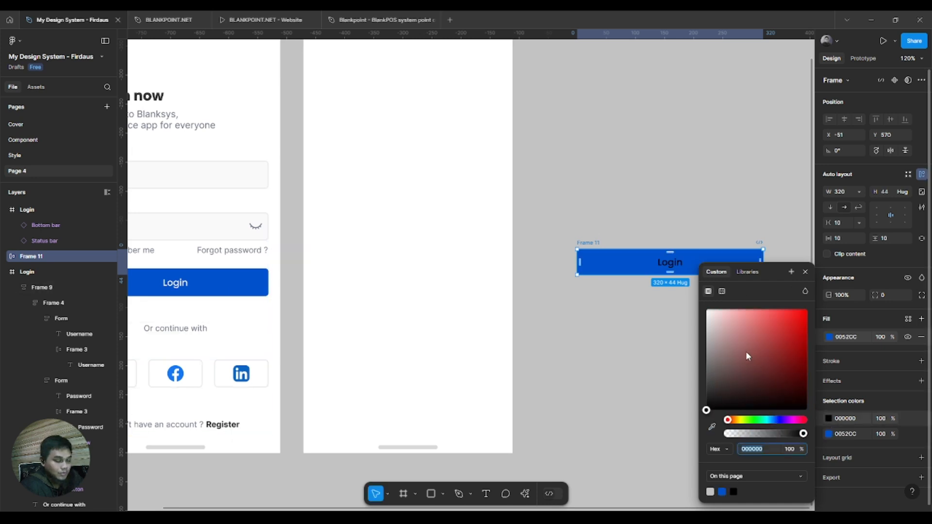
left_click(596, 235)
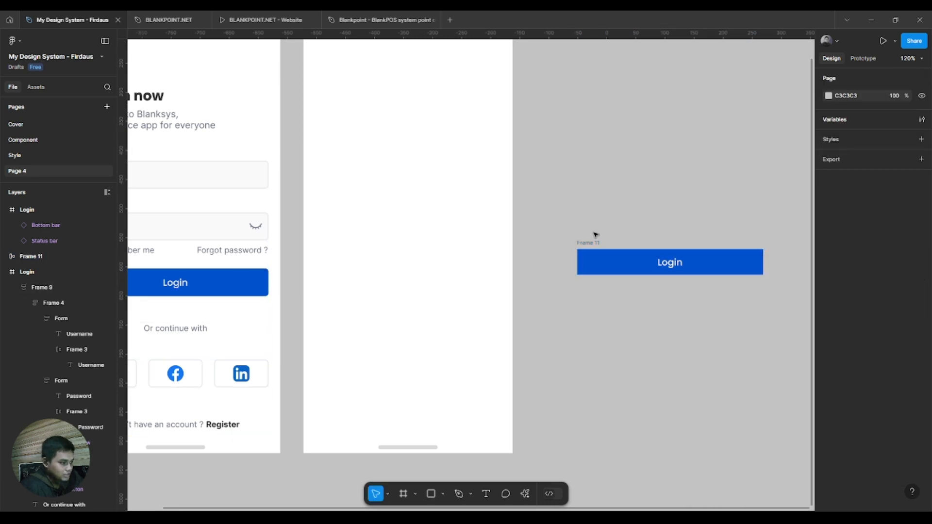
Round the corners of the new blue Login button with a radius of 8.
left_click(589, 242)
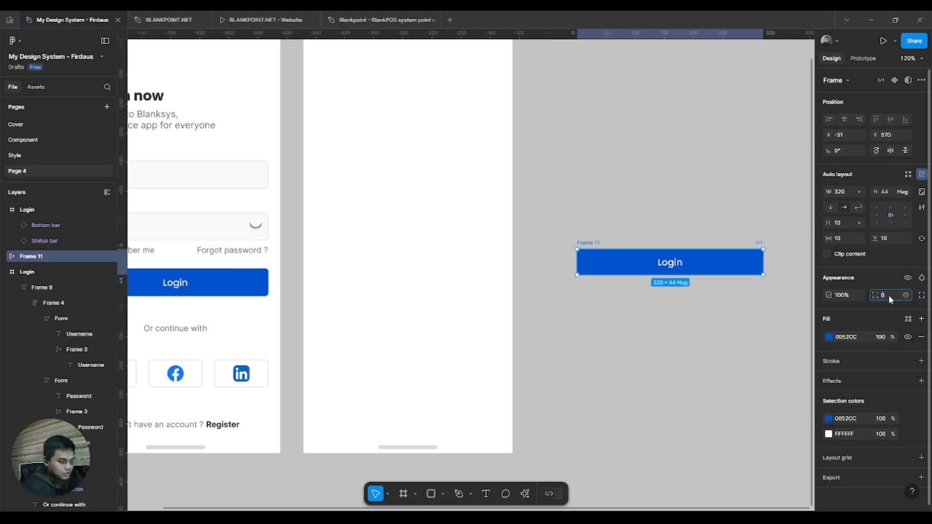
type("12")
key("Return")
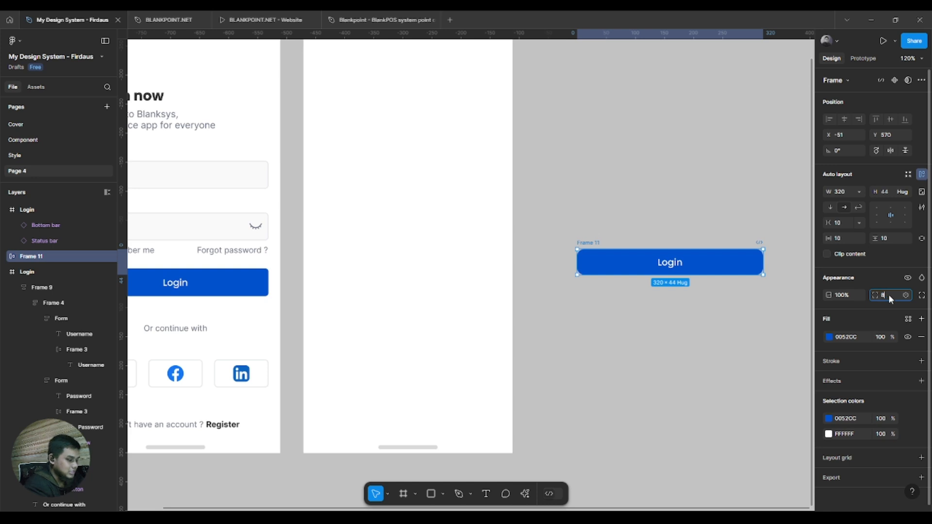
left_click(677, 330)
left_click_drag(606, 347, 631, 371)
scroll(786, 343, "down", 2)
left_click_drag(785, 343, 775, 358)
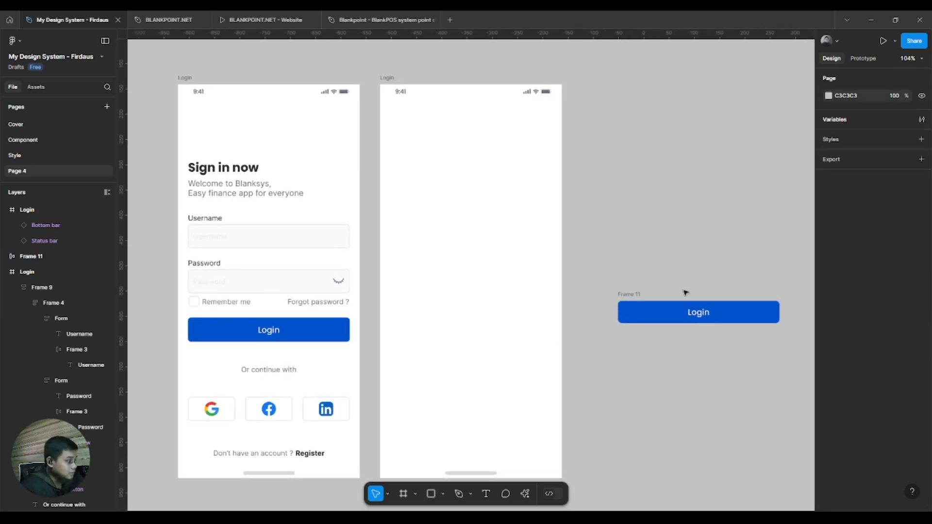
Check the reference Username field and add a text layer reading "Username" on the canvas above the new Login button.
left_click(217, 237)
double_click(217, 236)
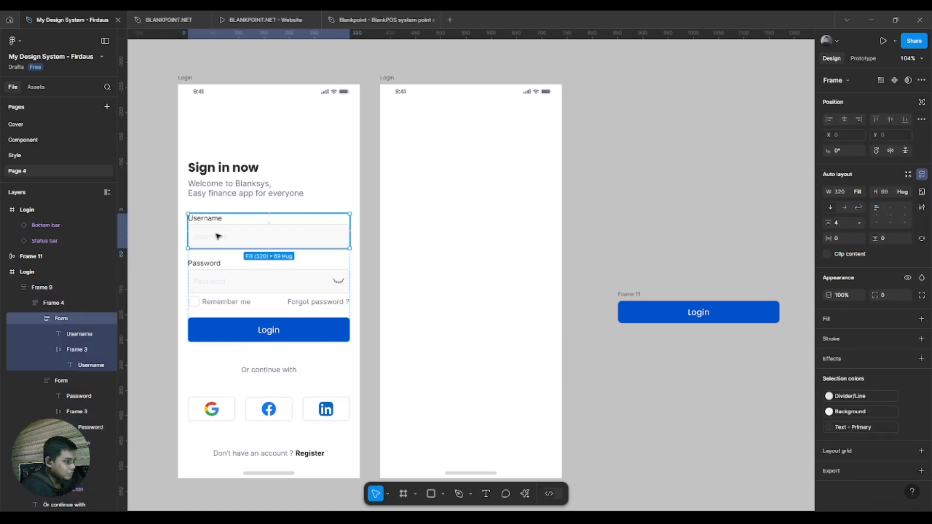
left_click(253, 244)
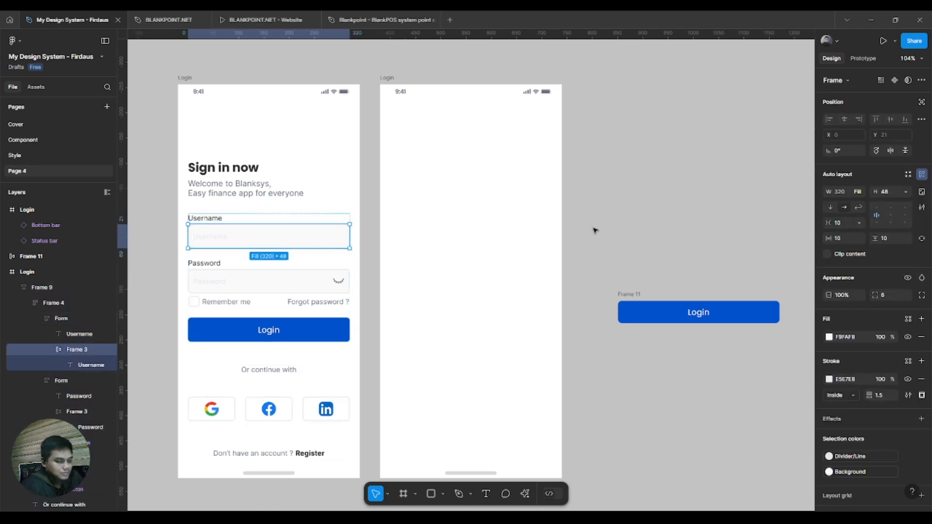
scroll(575, 414, "right", 2)
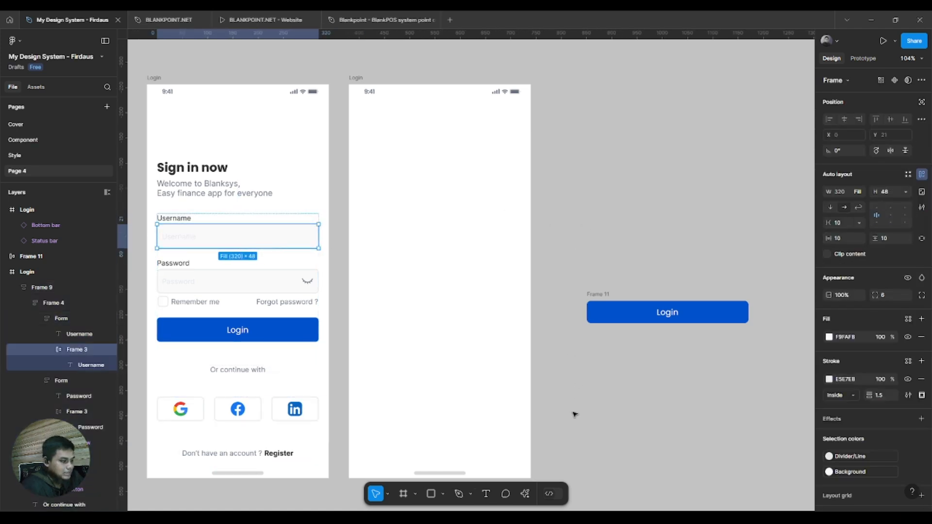
left_click(487, 494)
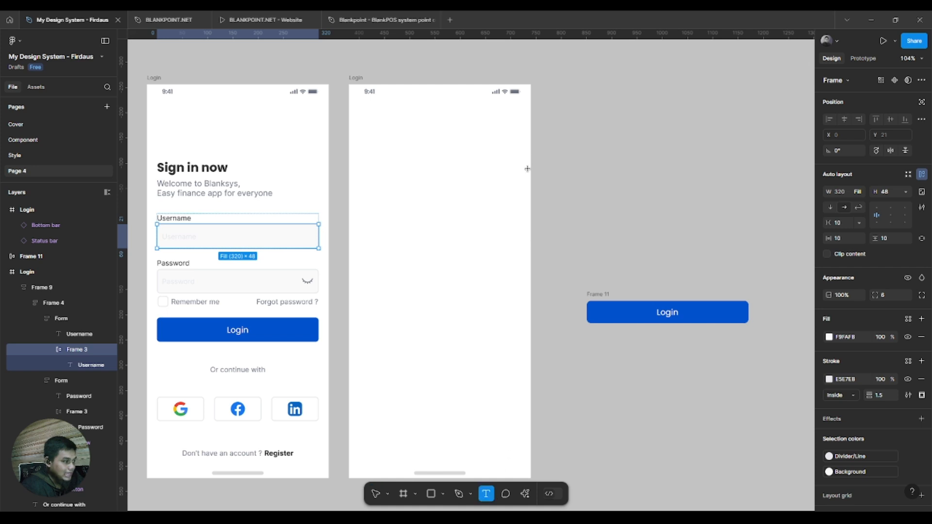
left_click(589, 200)
type("Username")
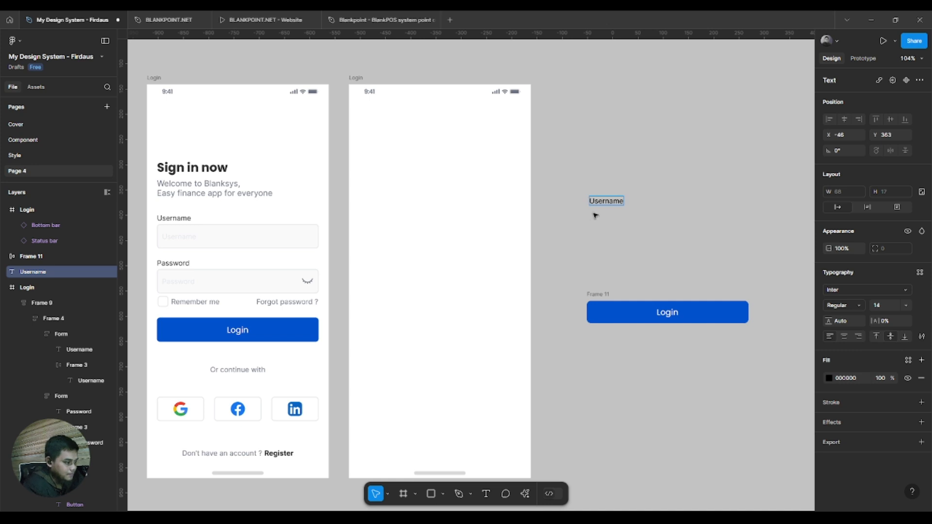
key("Escape")
scroll(638, 203, "left", 1)
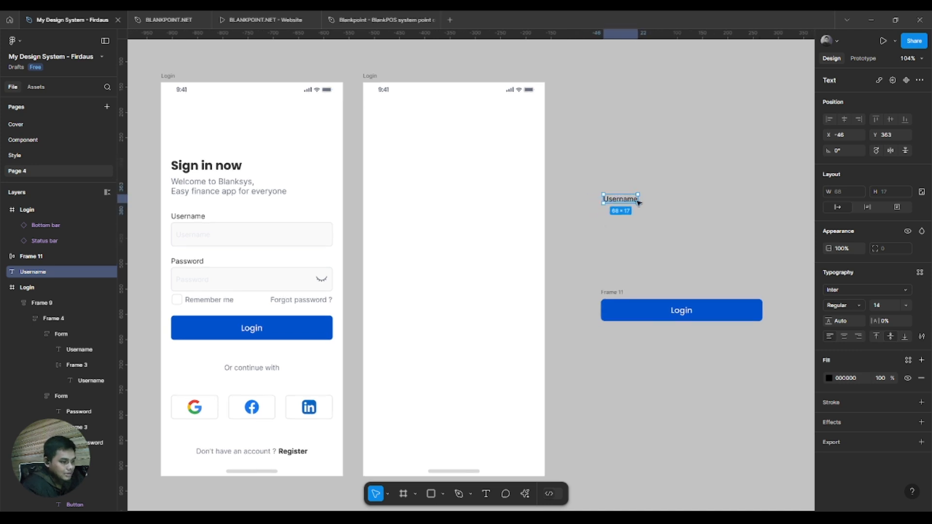
Duplicate the new Username text and place the copy directly below the original.
left_click(196, 236)
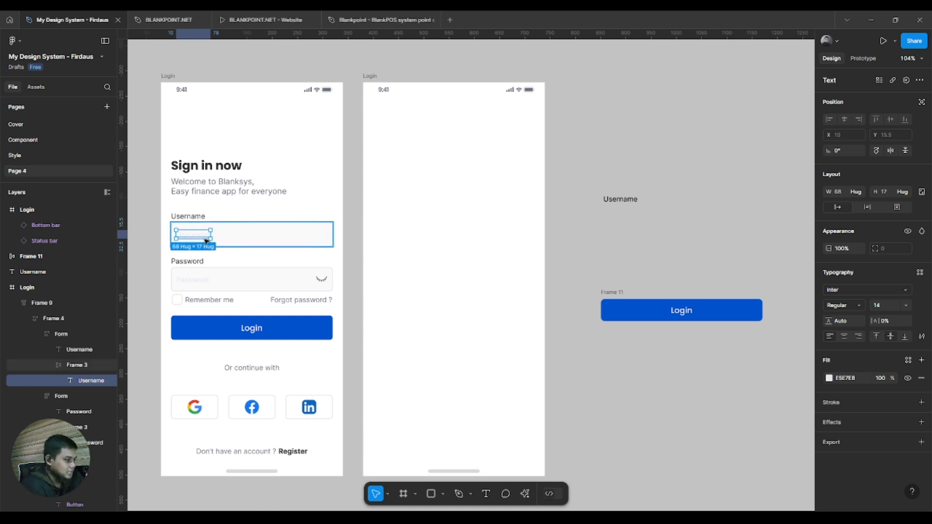
left_click(247, 241)
left_click(615, 199)
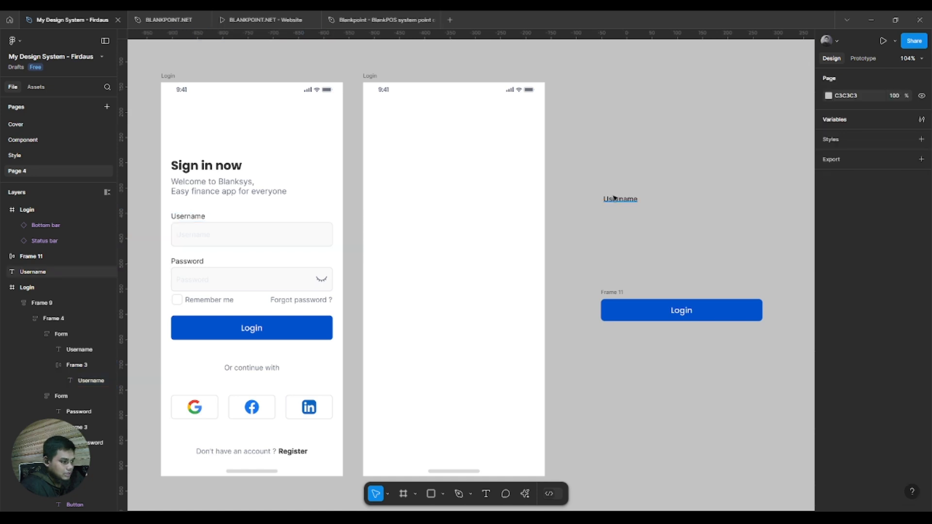
scroll(638, 206, "right", 1)
scroll(634, 210, "up", 3)
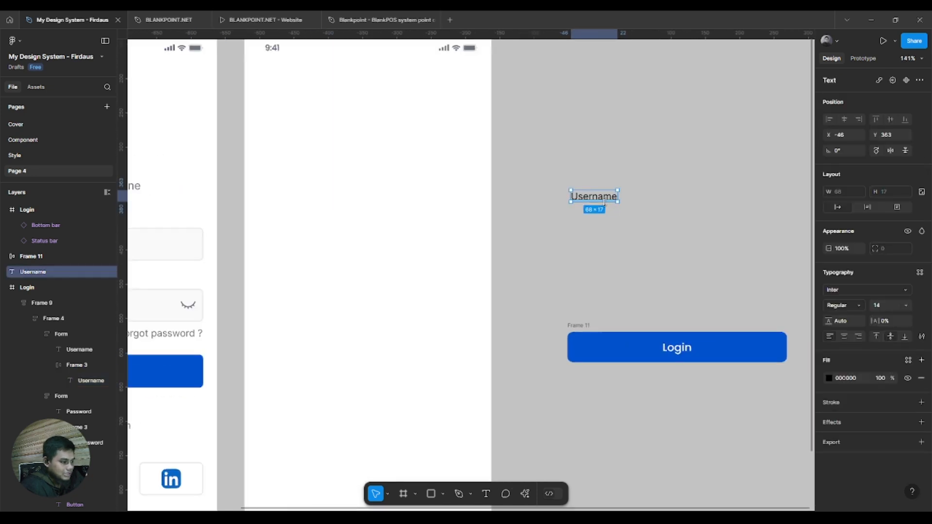
key("ctrl+d")
left_click_drag(604, 202, 602, 224)
key("ctrl+z")
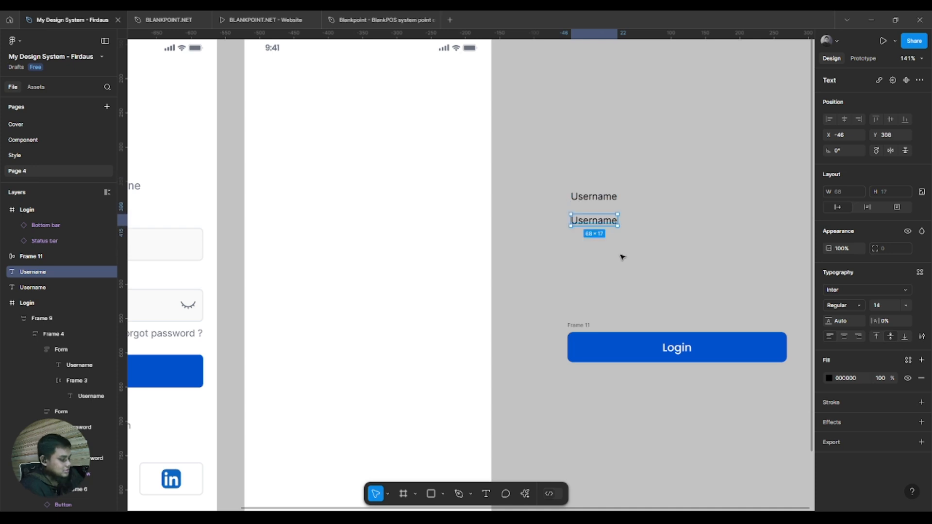
Wrap the lower Username text in an auto layout frame 320 wide with its content aligned left and vertically centred.
key("shift+a")
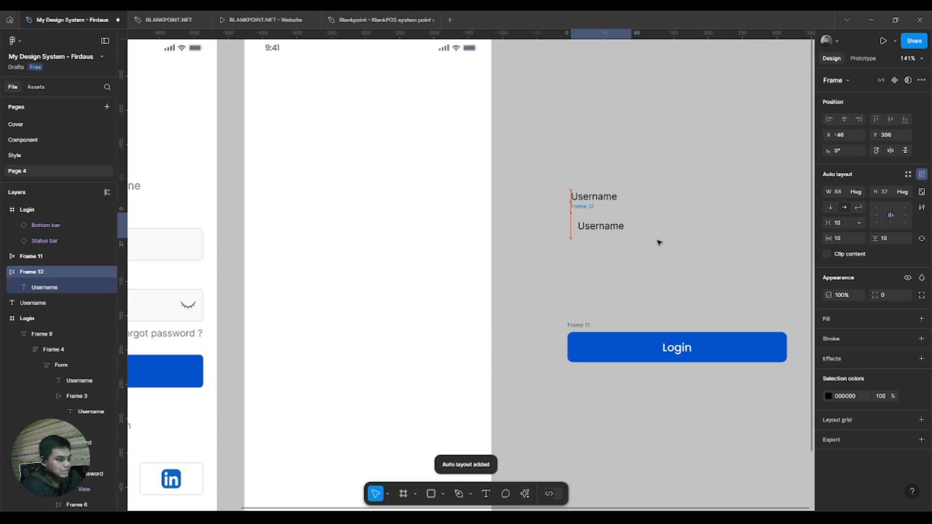
scroll(658, 240, "down", 2)
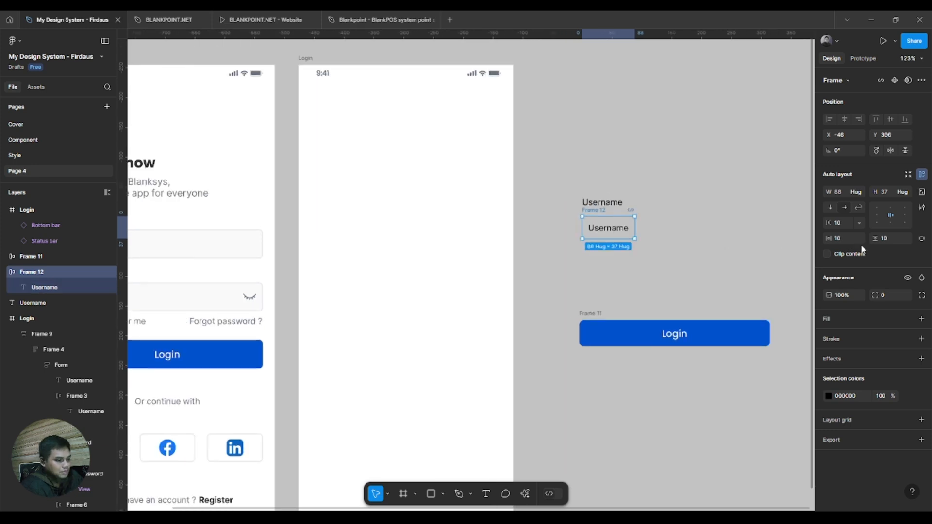
left_click(844, 193)
type("320")
key("Return")
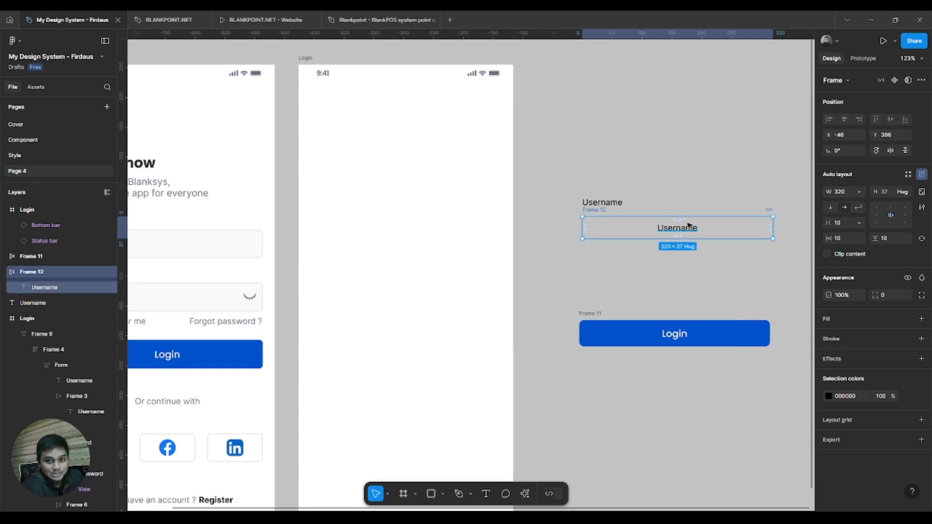
left_click_drag(696, 262, 681, 267)
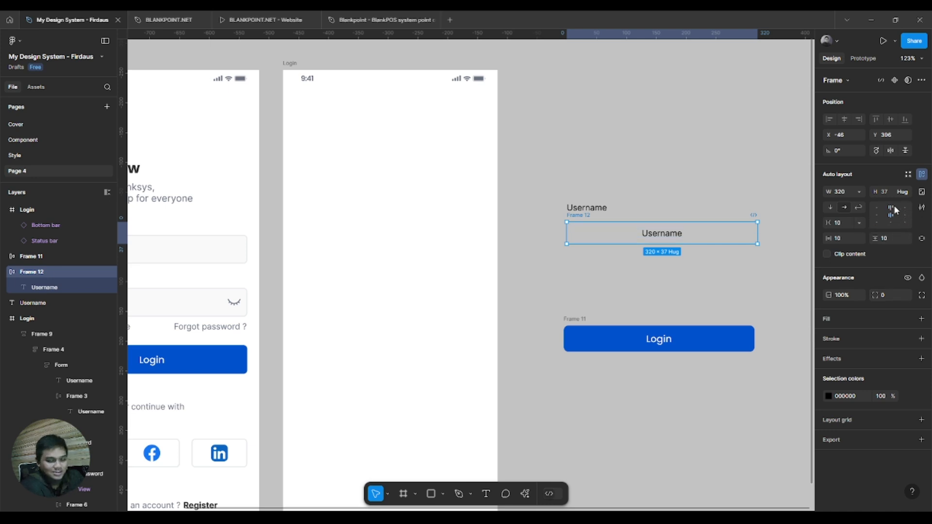
left_click(878, 216)
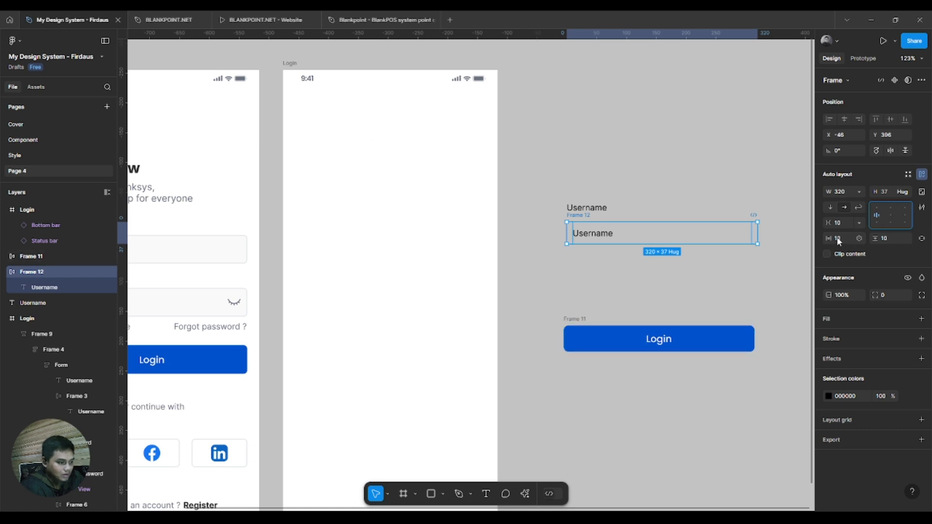
Examine the horizontal and vertical padding of the new Username field frame and the text's distances to its edges.
left_click(894, 239)
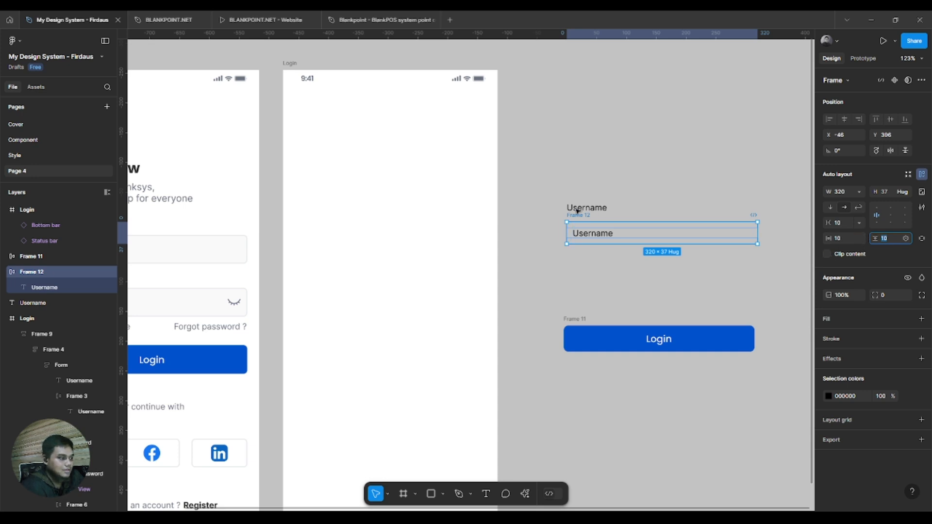
scroll(577, 210, "up", 2)
scroll(593, 239, "up", 3)
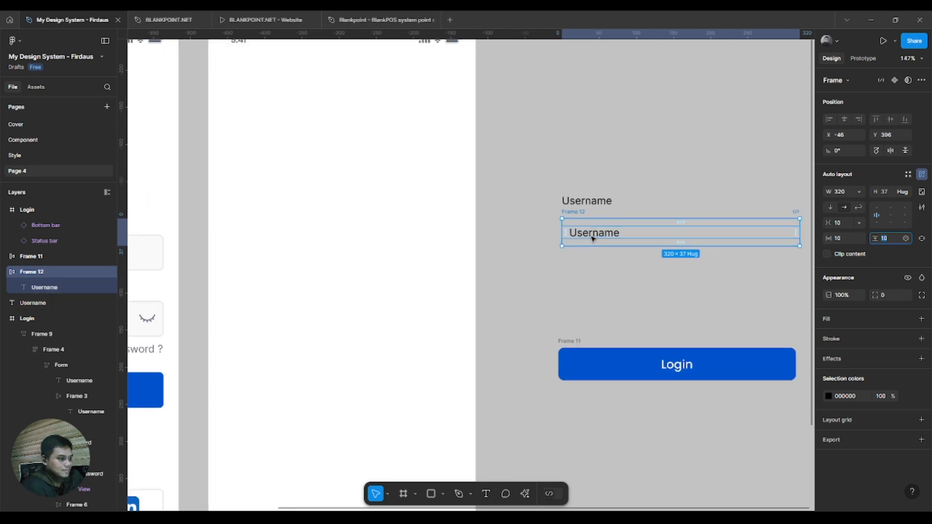
left_click(589, 238)
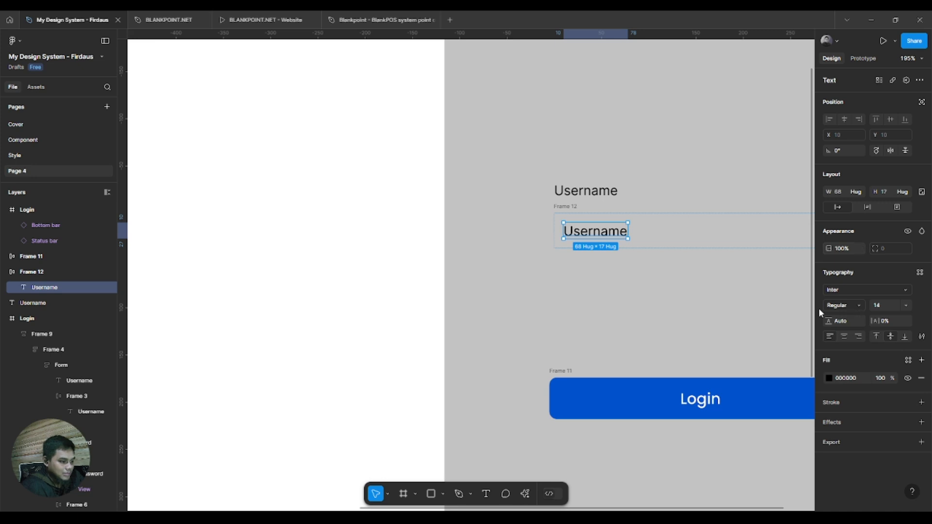
left_click(692, 235)
left_click(840, 240)
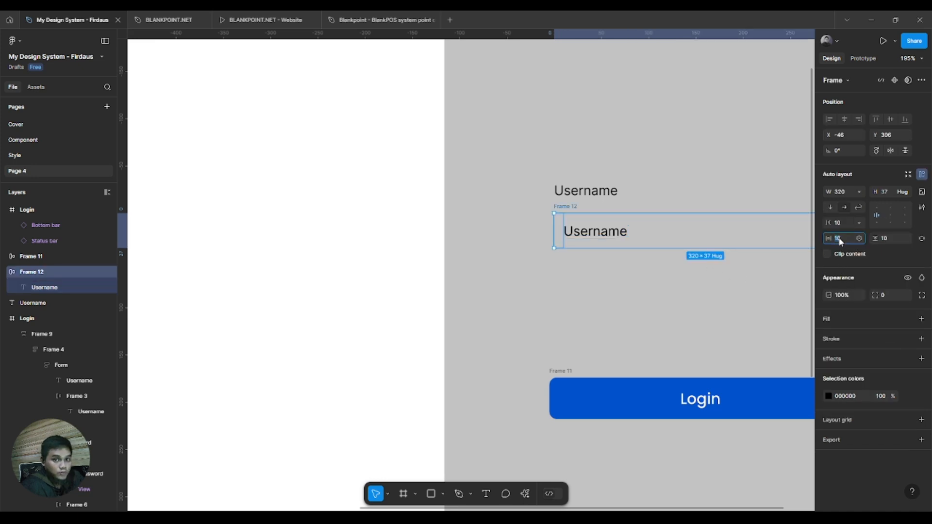
left_click(595, 229)
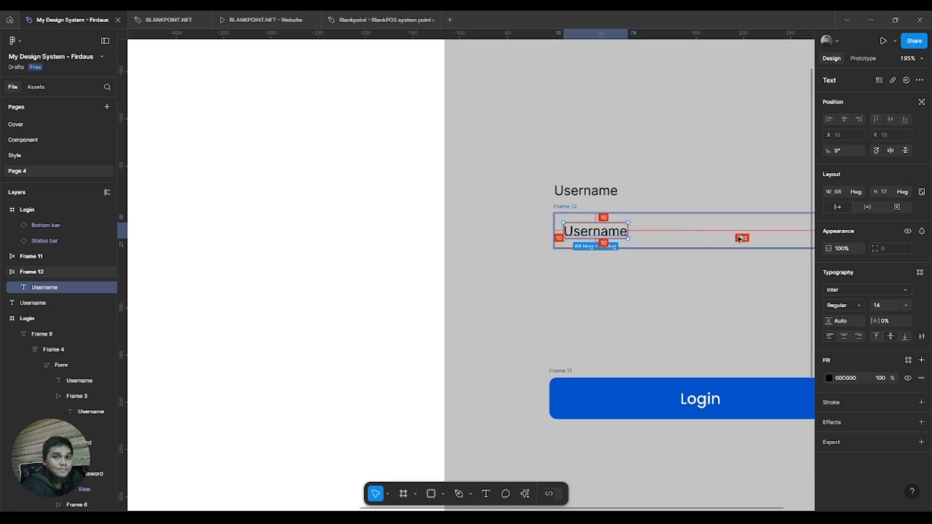
left_click_drag(739, 239, 679, 238)
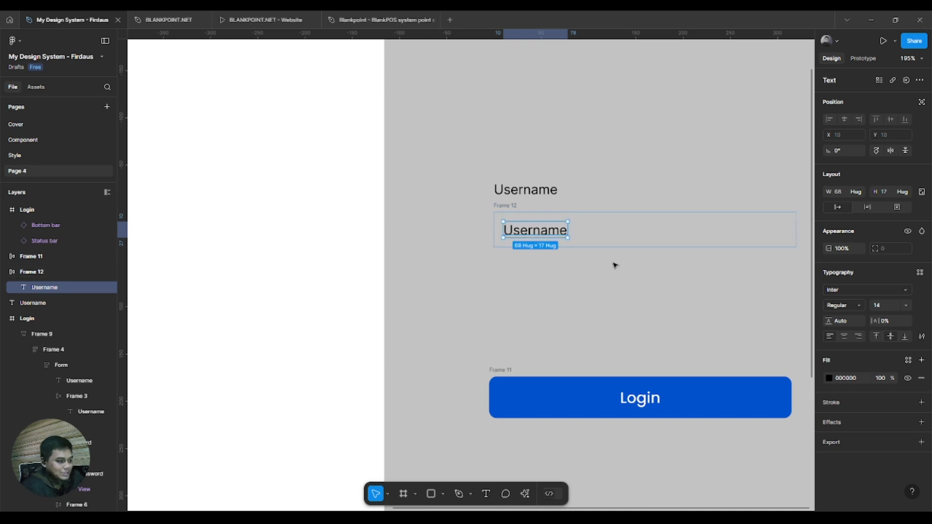
left_click(586, 300)
scroll(586, 301, "down", 1)
left_click(602, 237)
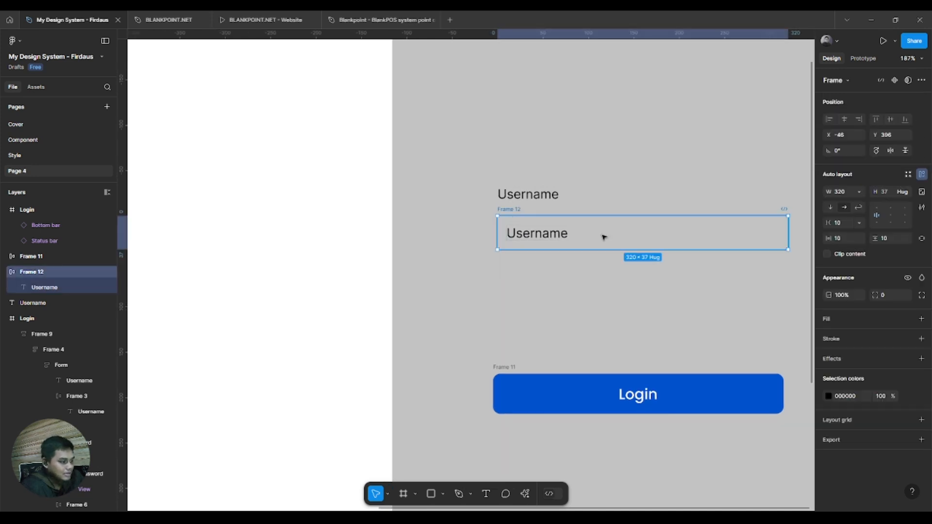
scroll(605, 238, "left", 2)
scroll(611, 246, "down", 2)
scroll(614, 246, "right", 1)
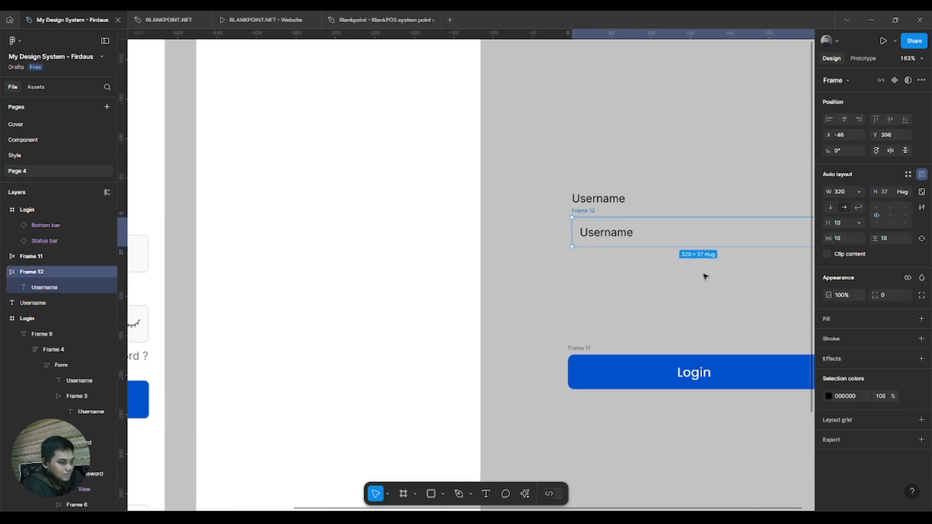
Set the vertical padding of the new Username field frame to 16.
left_click(889, 240)
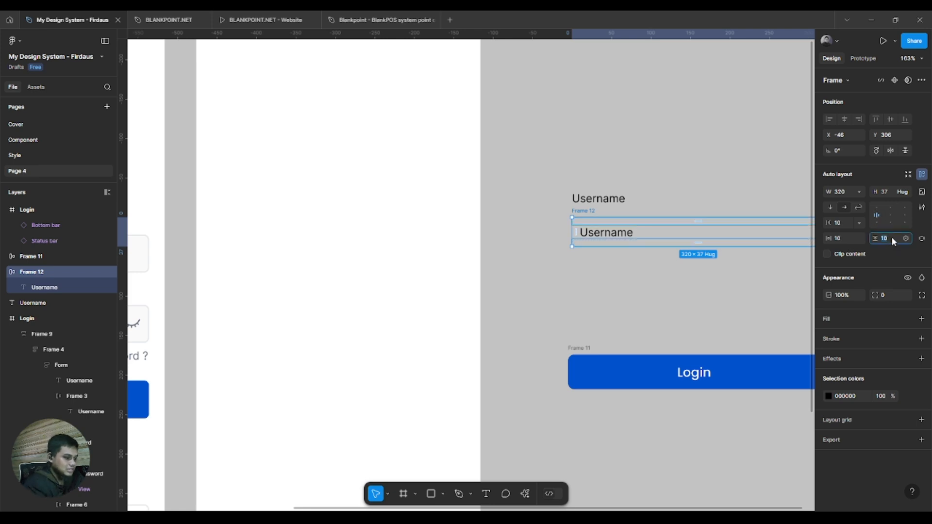
key("Return")
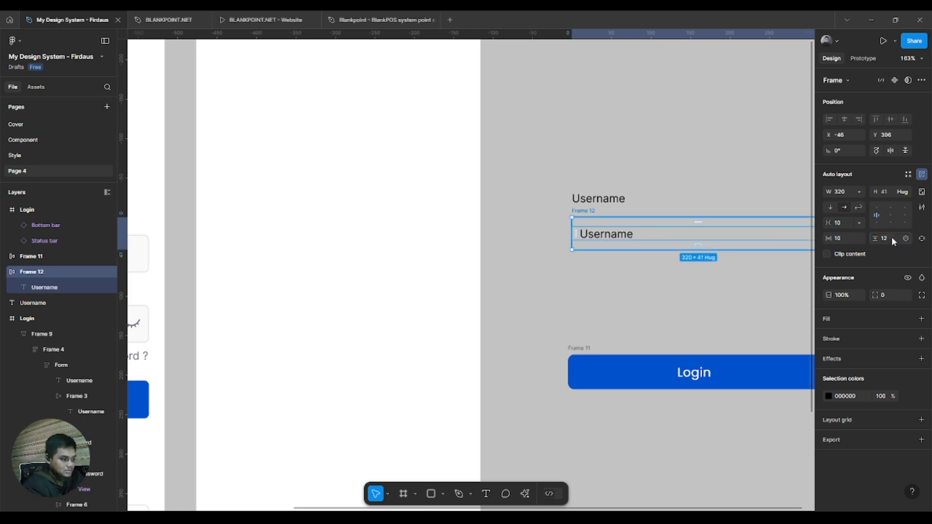
left_click(891, 237)
type("1")
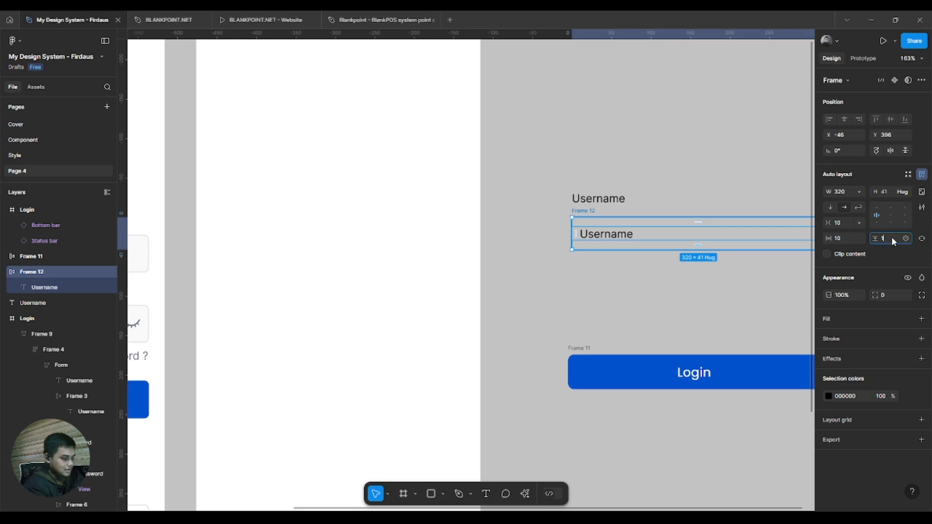
type("6")
key("Return")
left_click_drag(666, 301, 606, 290)
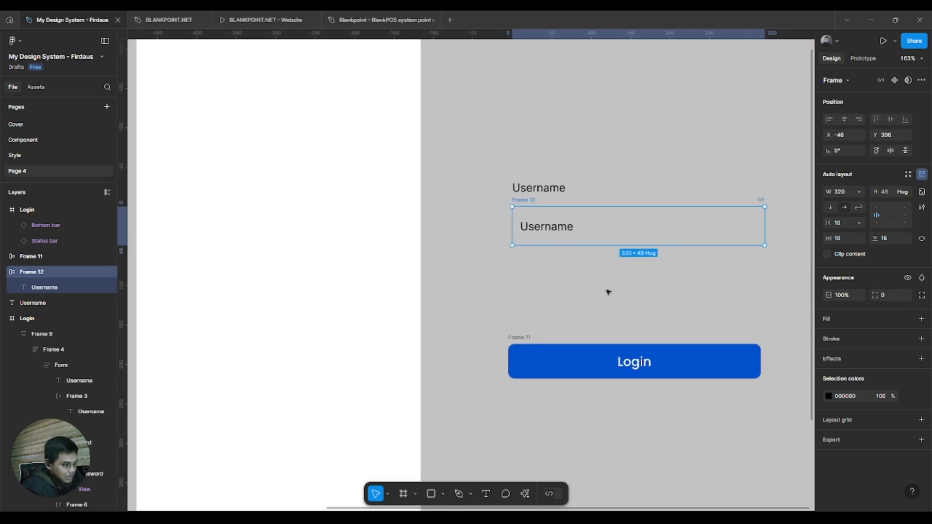
scroll(606, 290, "down", 2)
scroll(641, 288, "left", 3)
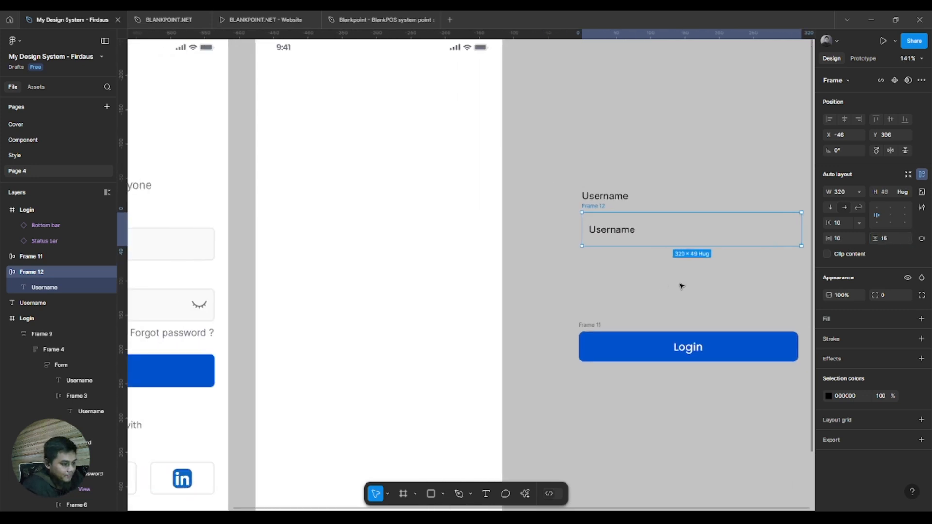
Fill the new Username field with F9FAFB sampled from the reference input field and give it a corner radius of 8.
left_click(922, 319)
left_click(831, 339)
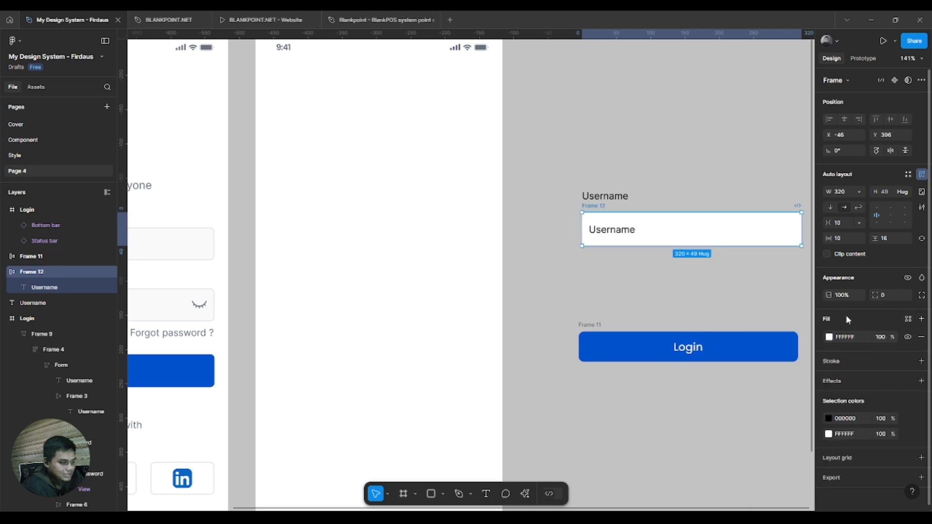
left_click(830, 338)
left_click(713, 427)
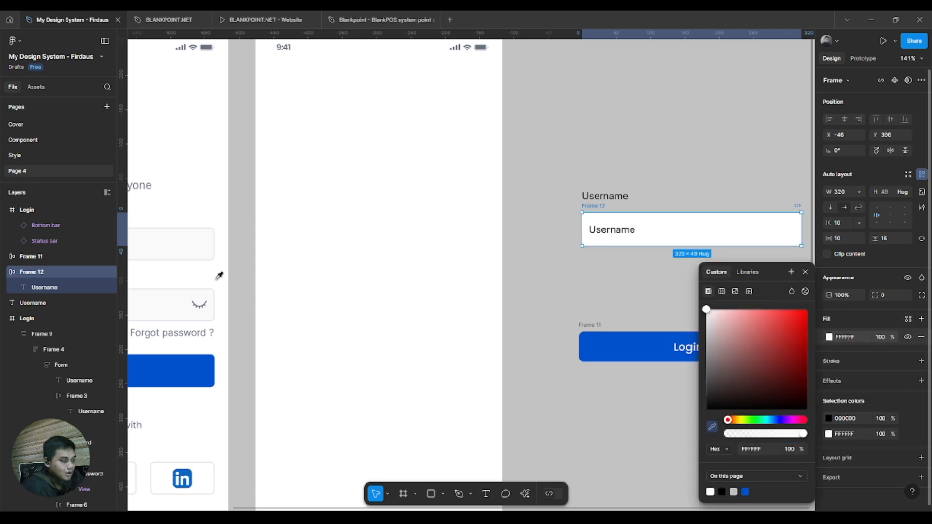
left_click(200, 255)
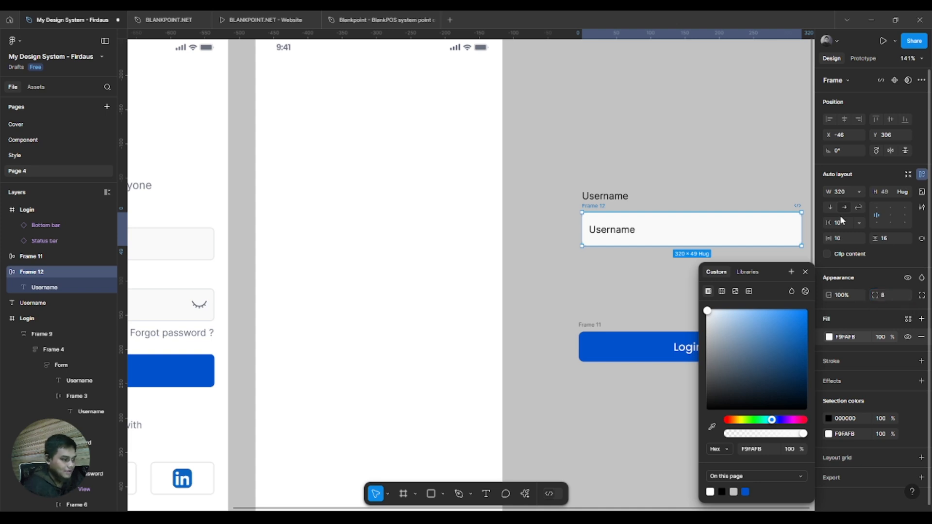
left_click(624, 274)
left_click(650, 242)
scroll(657, 242, "right", 2)
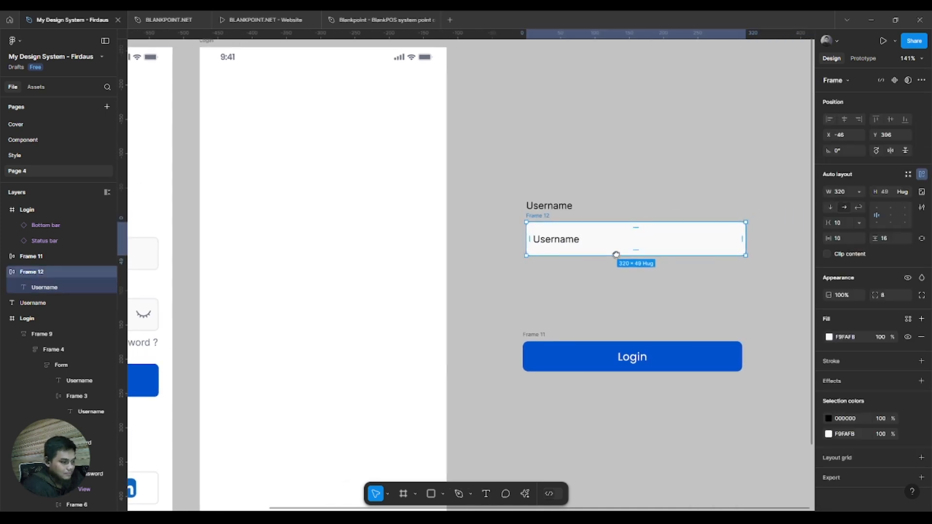
Add an inside stroke with a weight of 1.5 to the new Username field frame.
left_click(921, 361)
left_click(829, 379)
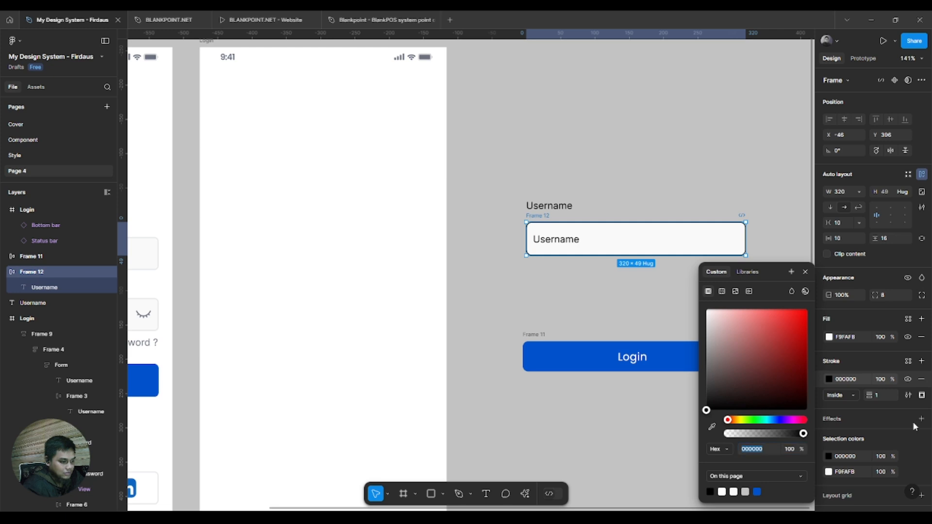
type(".5")
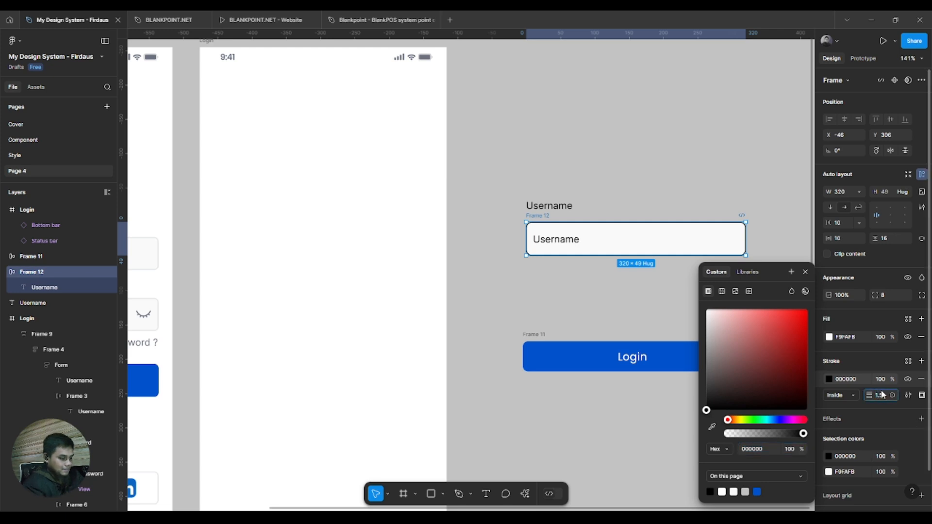
key("Return")
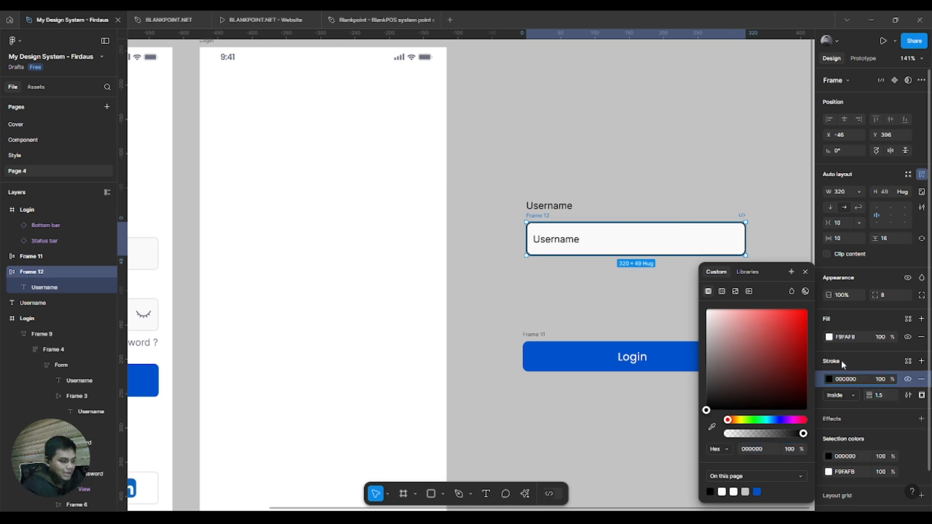
Change the Username field's stroke colour to light grey C7C7C7.
left_click(830, 379)
left_click(830, 380)
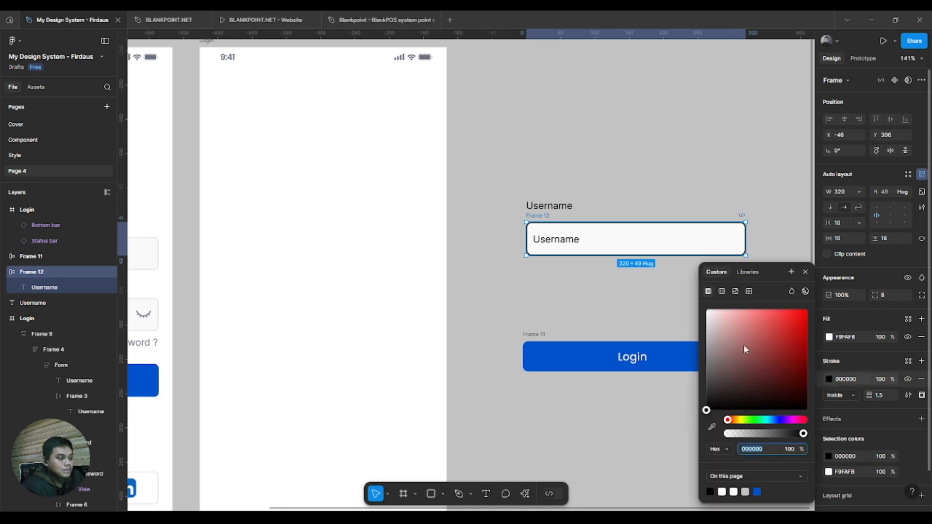
left_click_drag(708, 359, 692, 334)
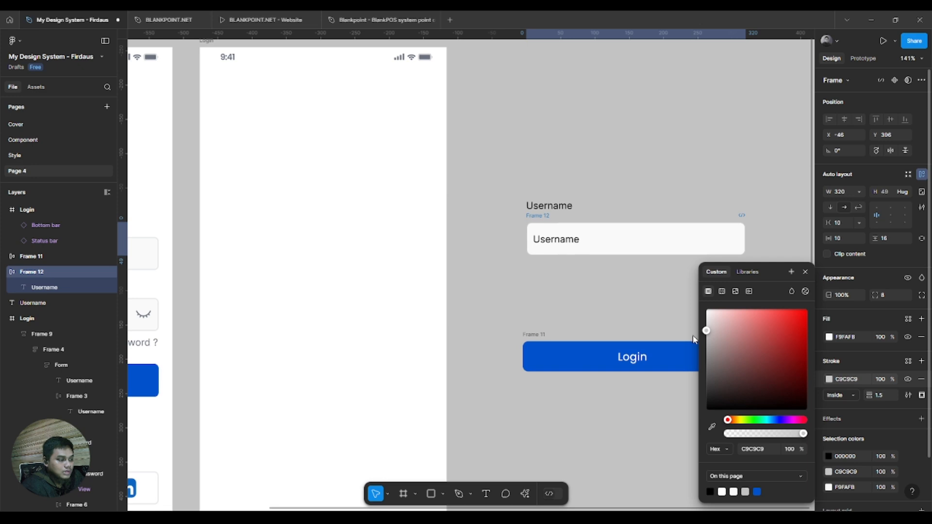
scroll(559, 232, "up", 5)
scroll(497, 233, "up", 3)
scroll(487, 206, "down", 8)
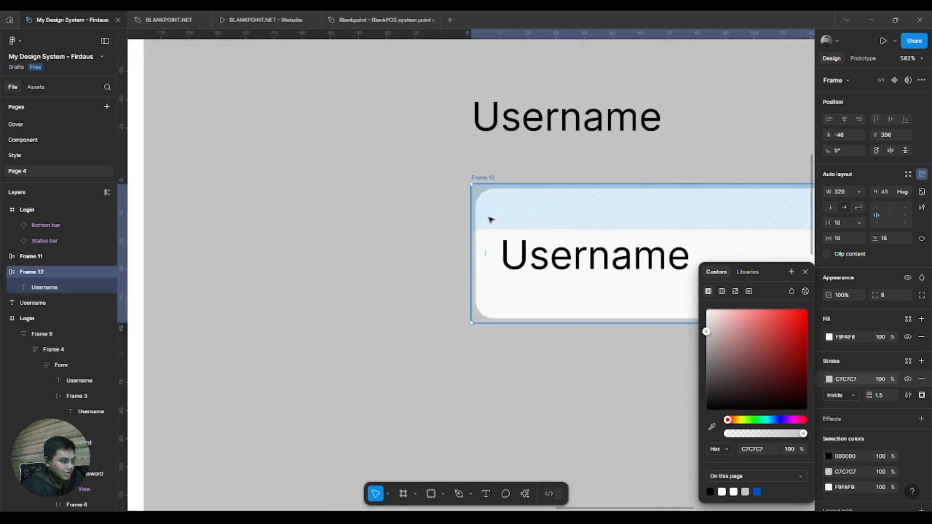
Recolour the Username placeholder text inside the field to light grey BEBEBE.
left_click(509, 239)
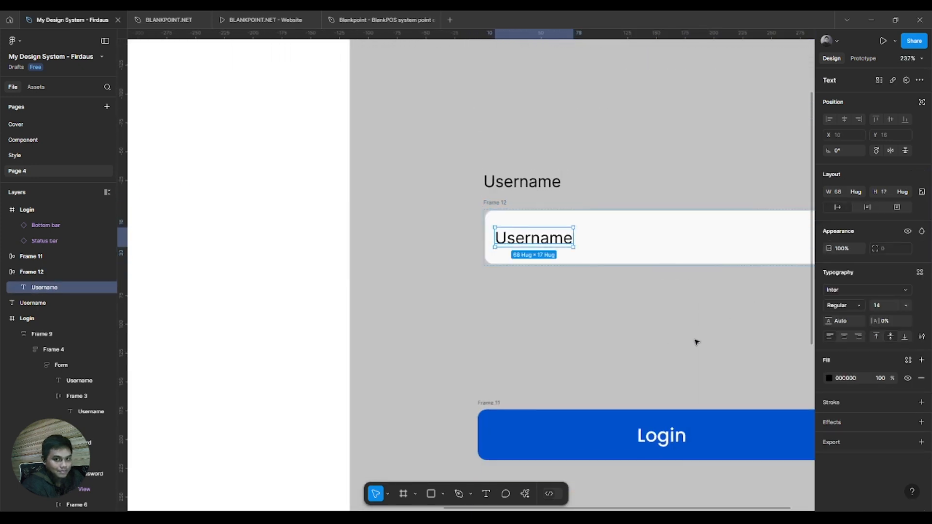
left_click_drag(651, 311, 553, 322)
left_click(828, 378)
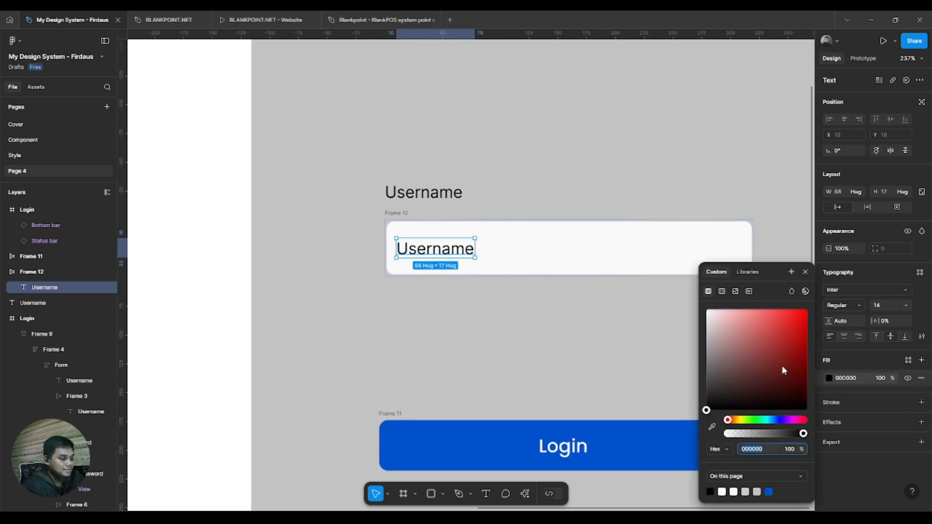
left_click_drag(720, 348, 695, 335)
left_click(497, 326)
left_click_drag(508, 328, 428, 307)
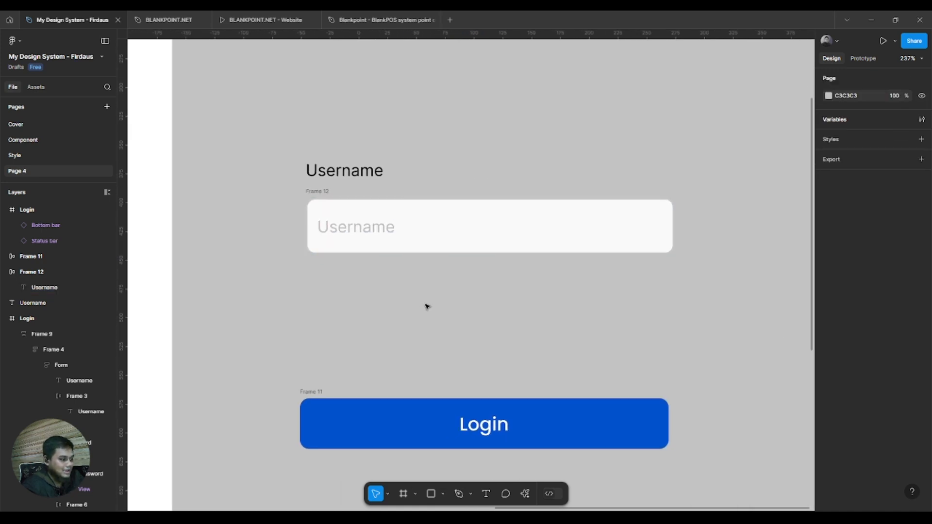
scroll(428, 307, "down", 1)
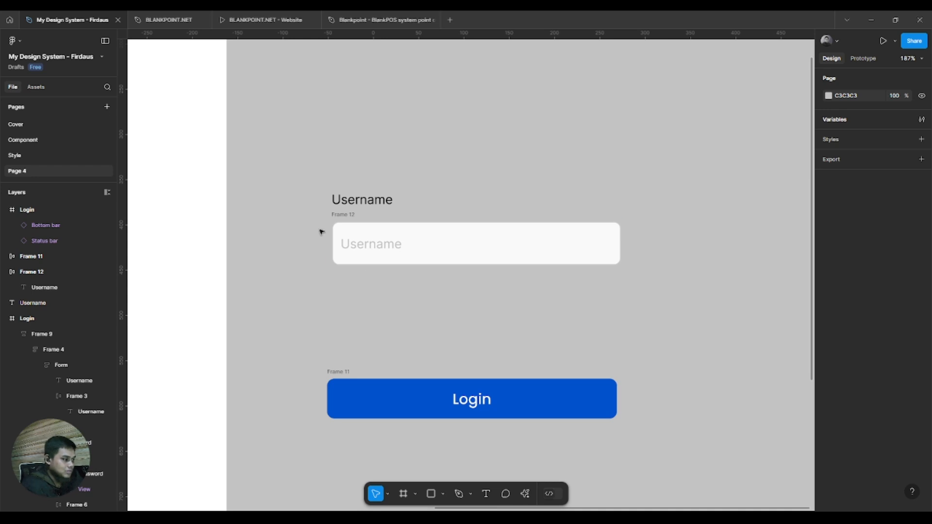
Combine the Username label and the input field frame below it into one vertical auto layout frame.
left_click(341, 229)
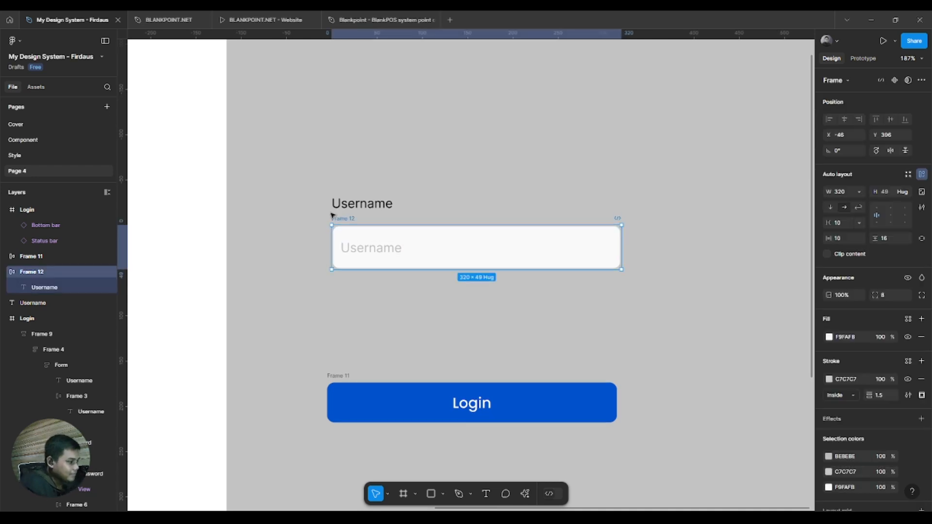
scroll(349, 236, "up", 5)
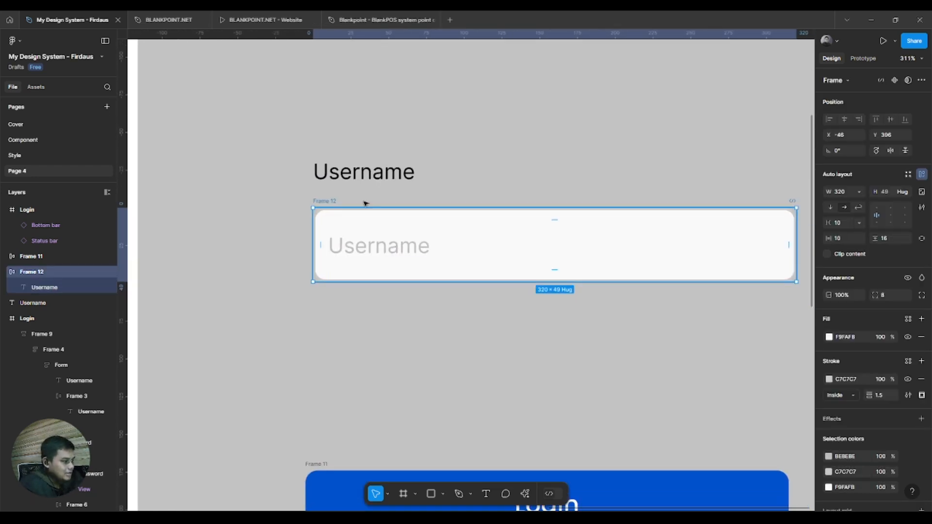
left_click(370, 178)
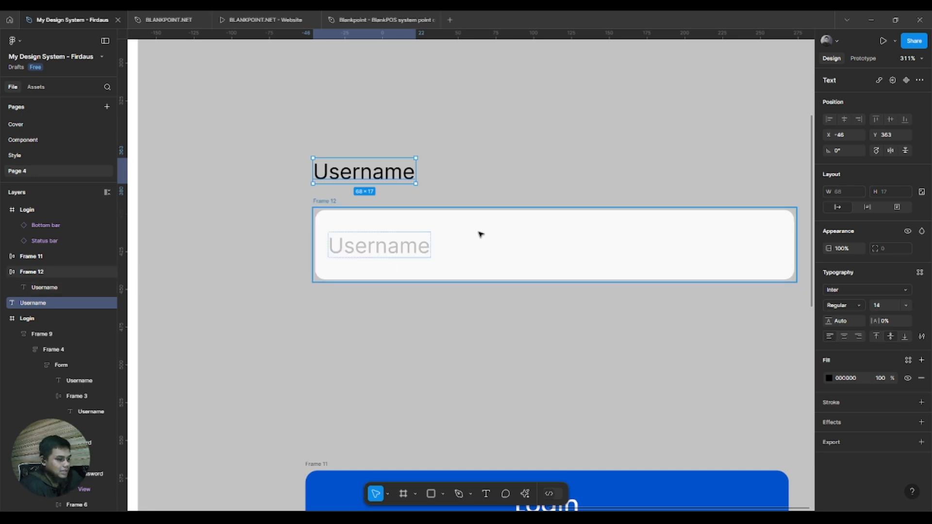
left_click(329, 208, "shift")
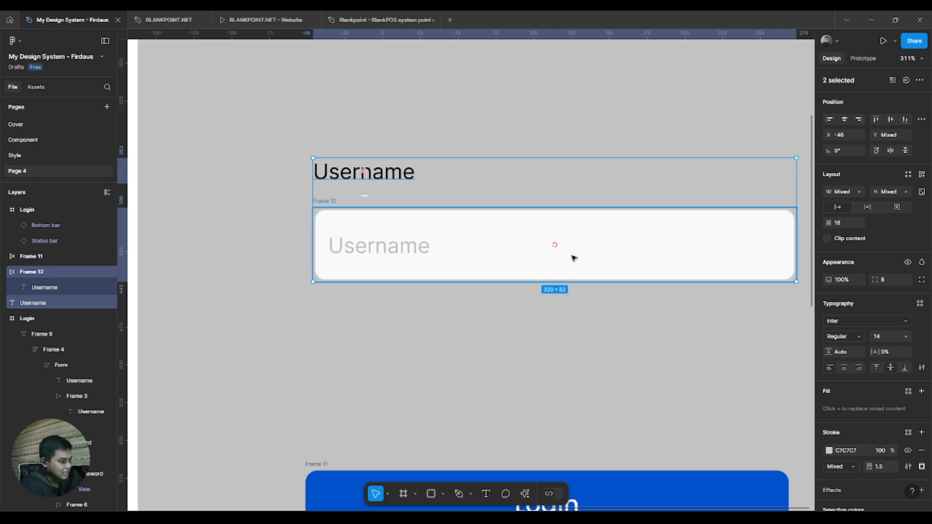
key("shift+a")
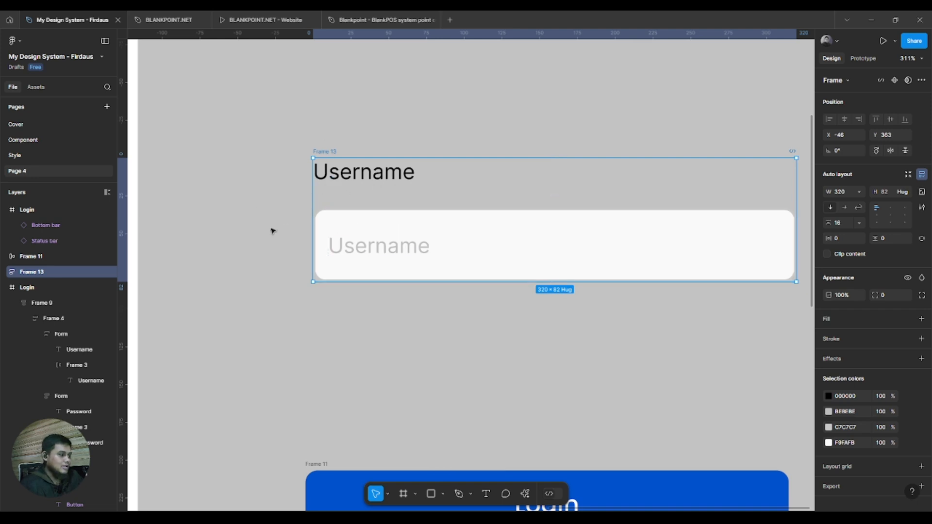
Examine how the label and the input field are sized and spaced inside the combined auto layout frame.
key("Escape")
left_click(514, 235)
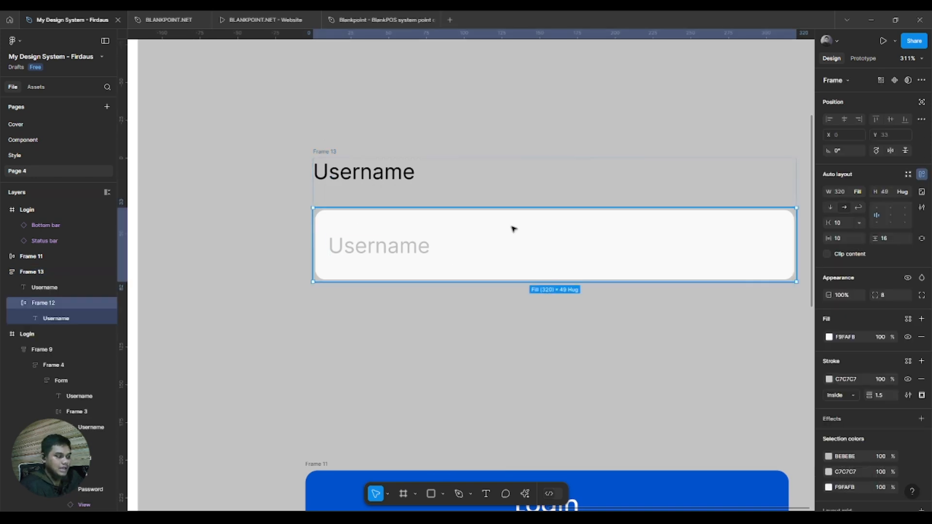
left_click_drag(259, 108, 758, 347)
key("Escape")
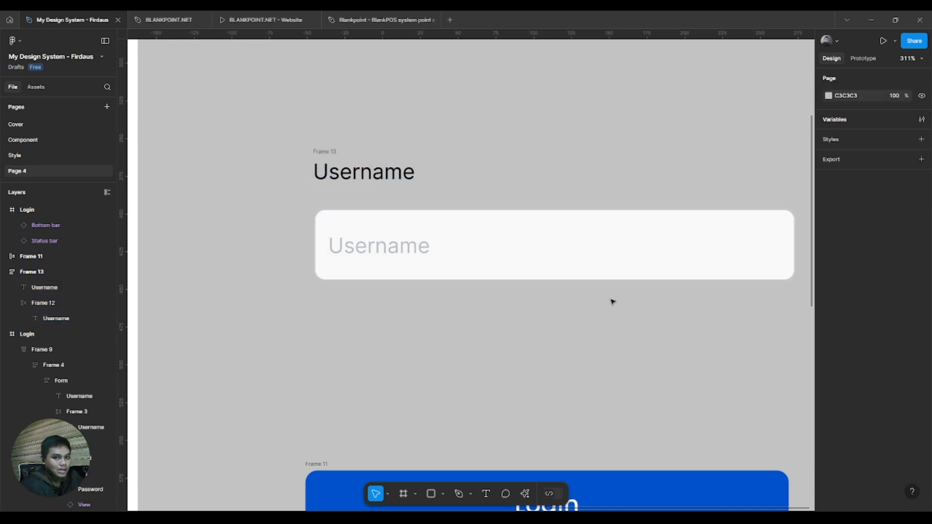
left_click(463, 221)
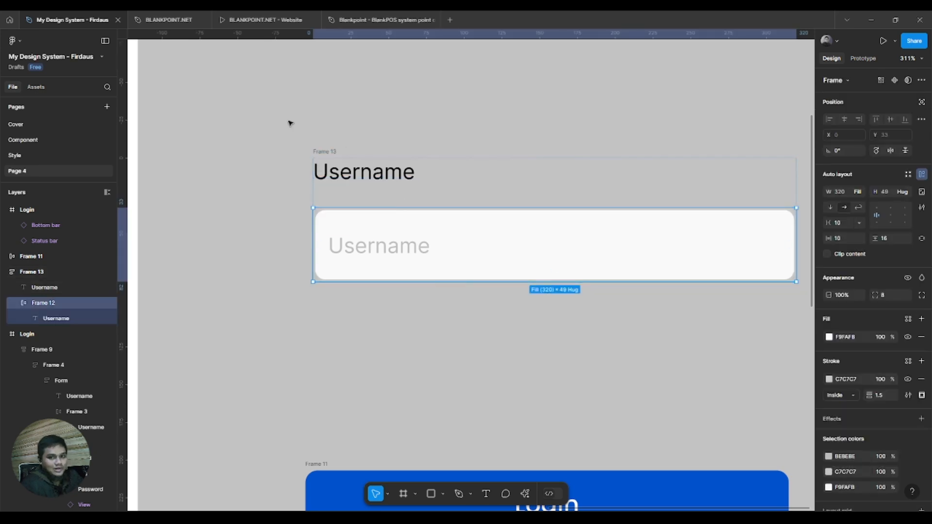
left_click(304, 129)
left_click(352, 175)
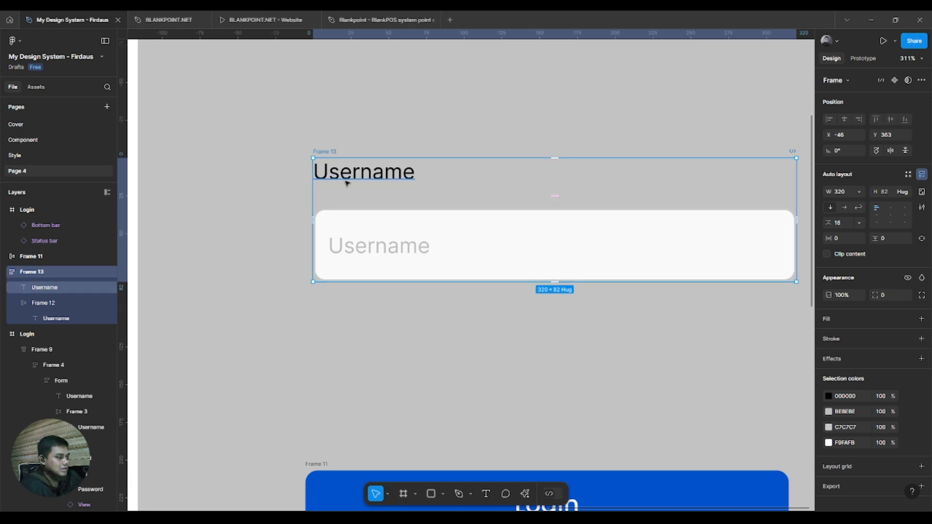
double_click(347, 181)
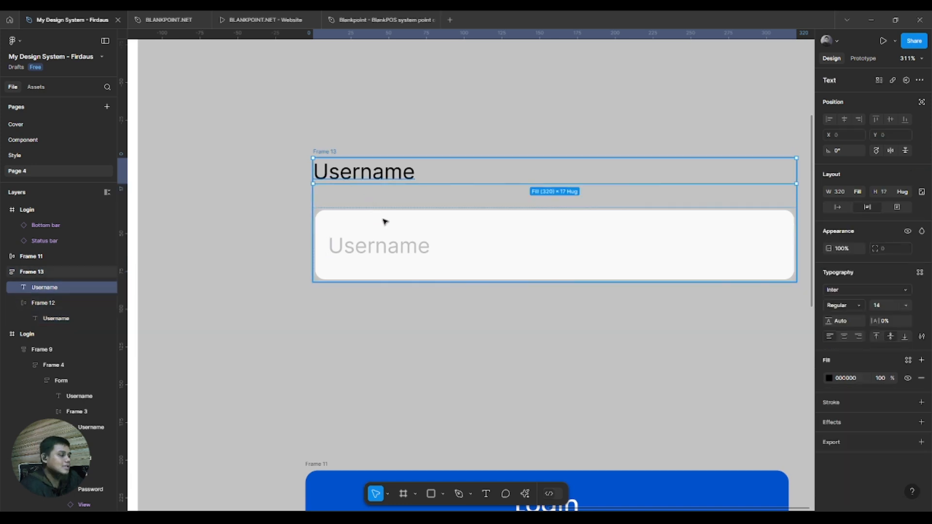
key("alt")
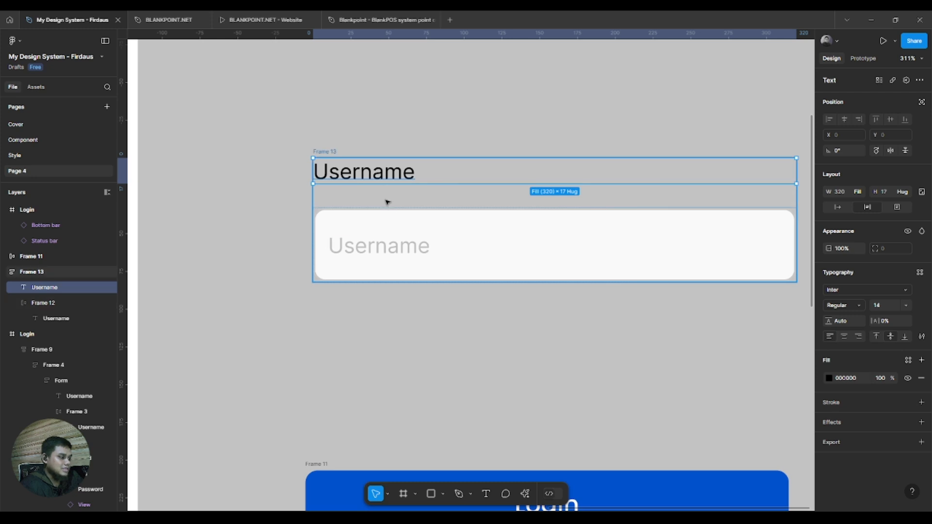
Set the vertical gap between the Username label and its input field to 4, keeping the combined frame selected.
left_click(385, 202)
left_click(842, 223)
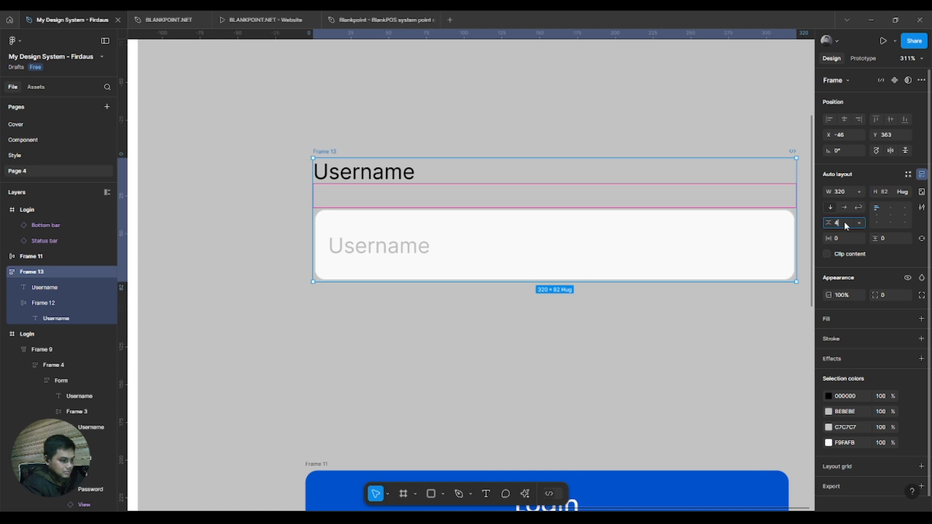
type("4")
key("Return")
left_click(326, 298)
scroll(323, 300, "down", 4)
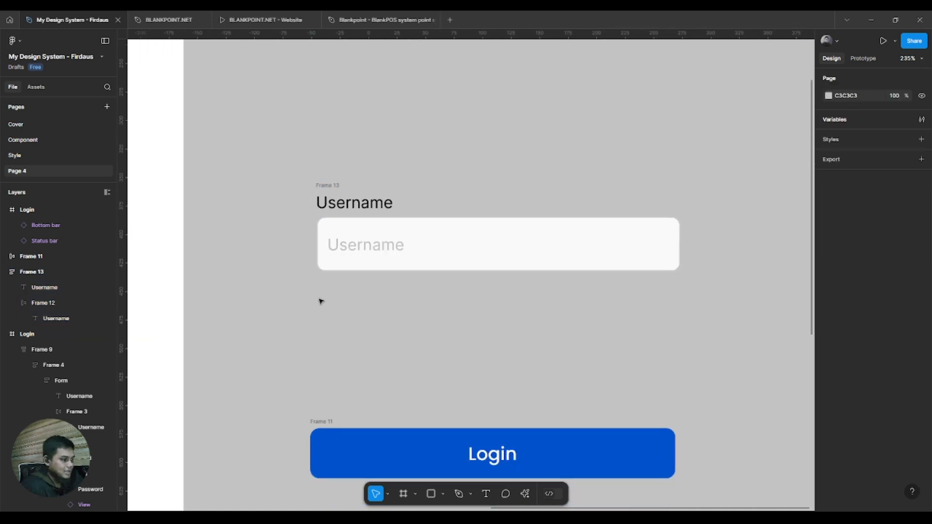
left_click_drag(347, 293, 535, 263)
scroll(528, 272, "right", 4)
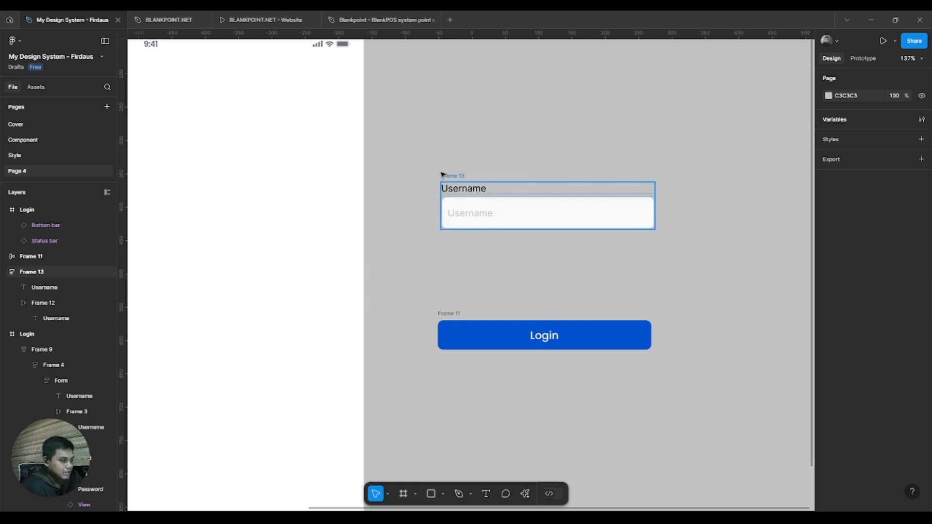
left_click(443, 176)
scroll(428, 247, "left", 3)
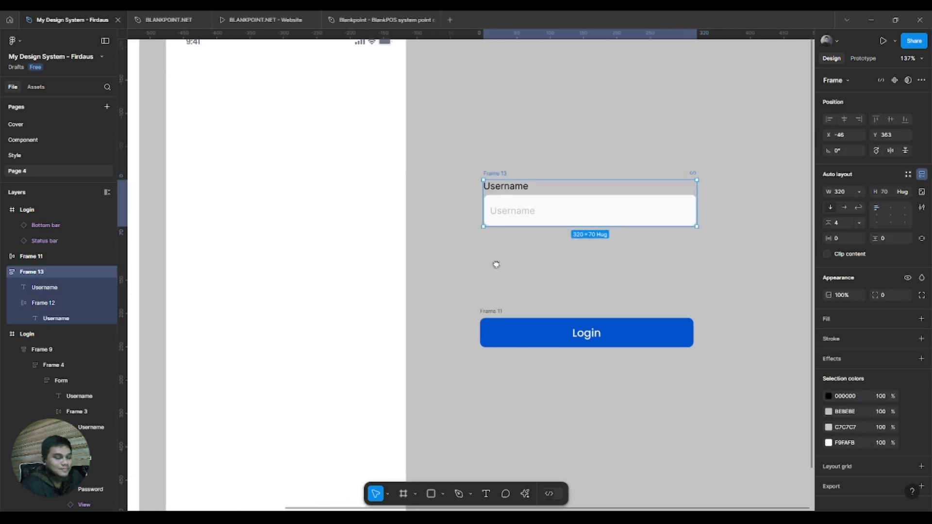
scroll(496, 265, "right", 5)
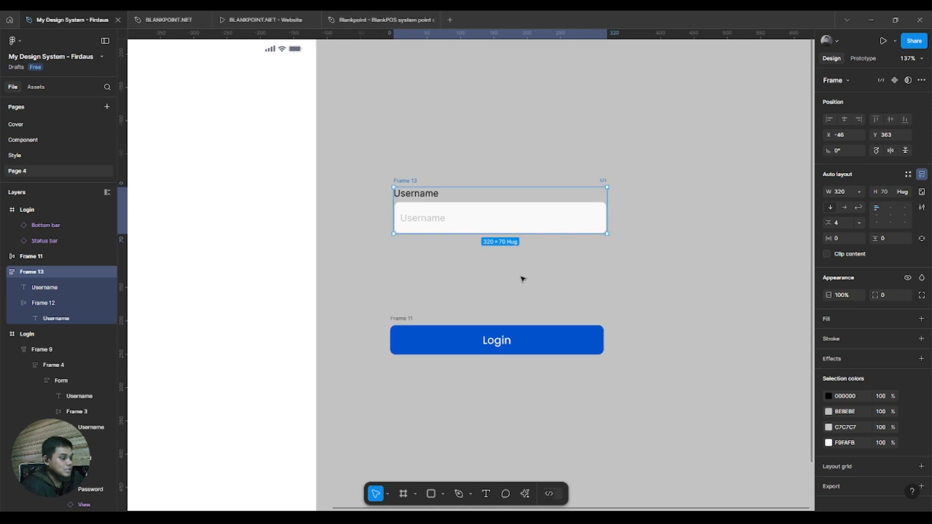
Duplicate the labelled Username field group and place the copy between the original and the Login button.
scroll(396, 205, "up", 2)
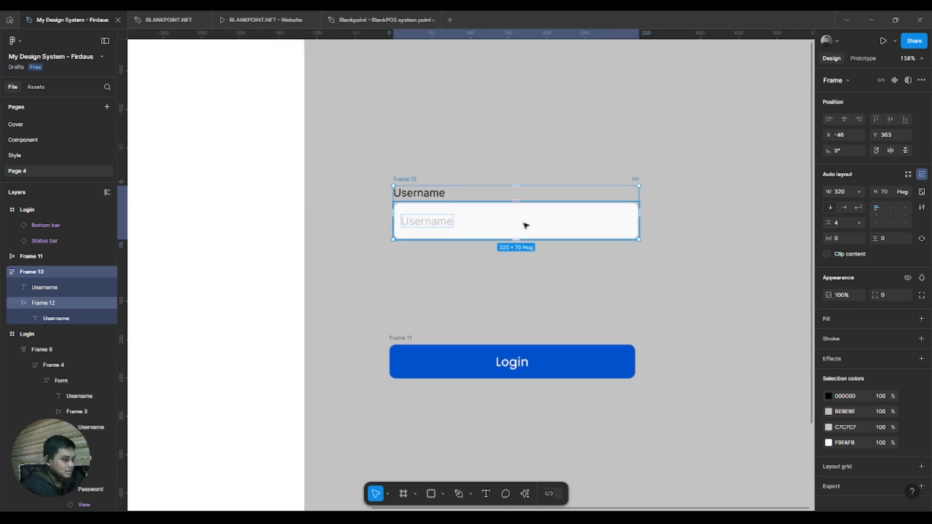
key("ctrl+d")
left_click_drag(620, 238, 351, 283)
scroll(433, 269, "left", 4)
scroll(433, 269, "left", 2)
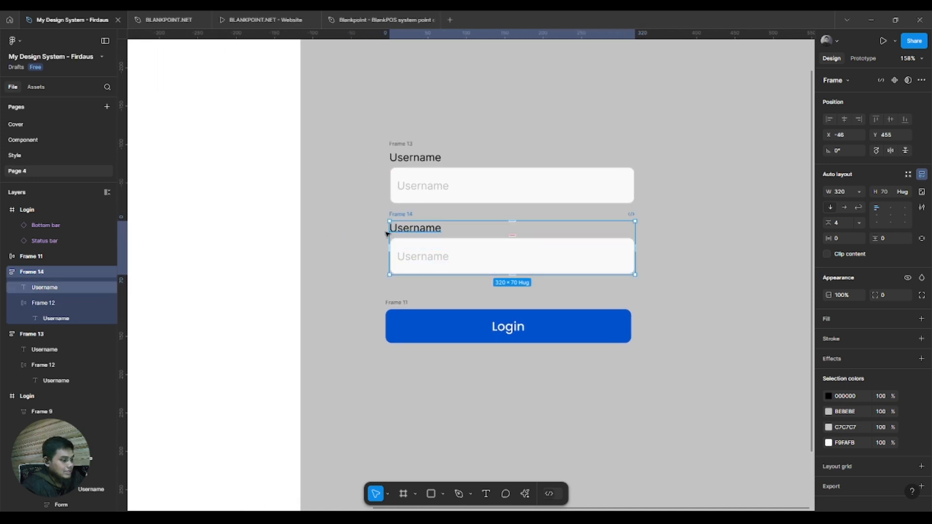
left_click(353, 231)
Change both the label and the placeholder text of the duplicated field group to Password.
scroll(362, 234, "up", 3)
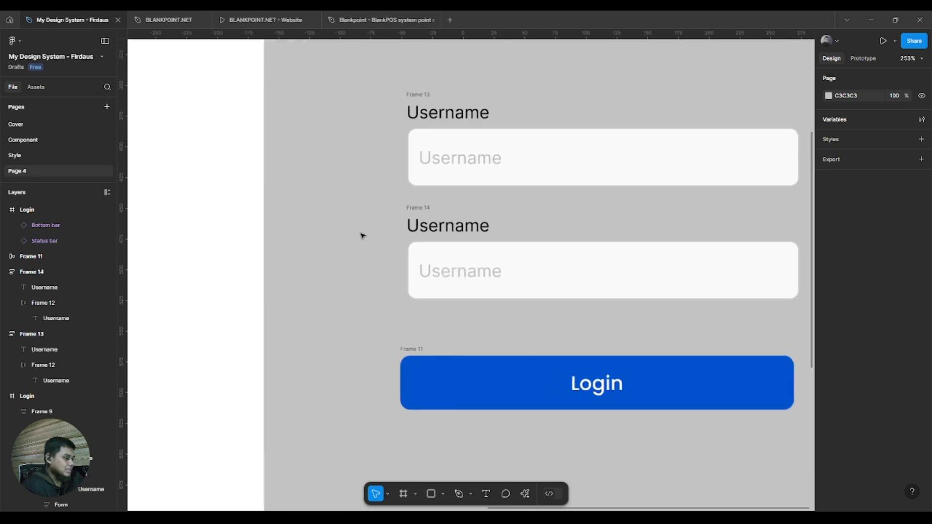
left_click(451, 229)
left_click(469, 275, "shift")
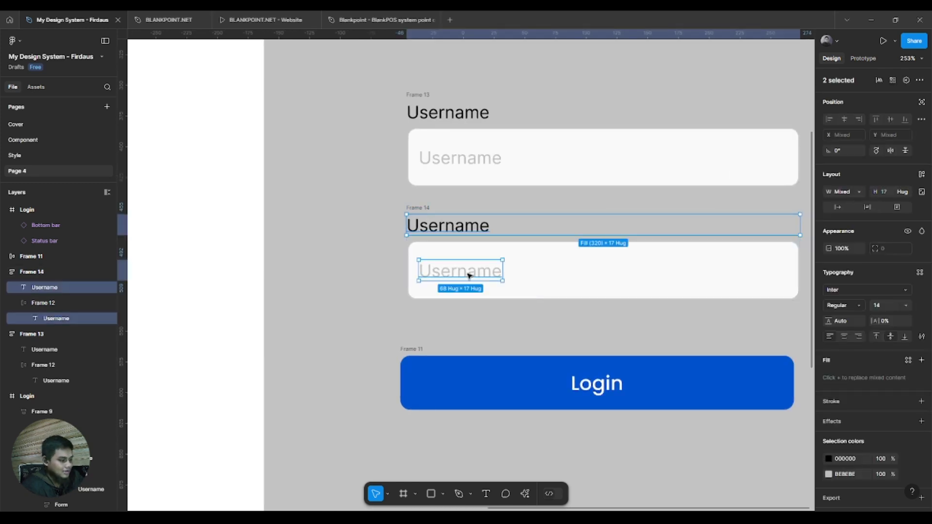
double_click(469, 275)
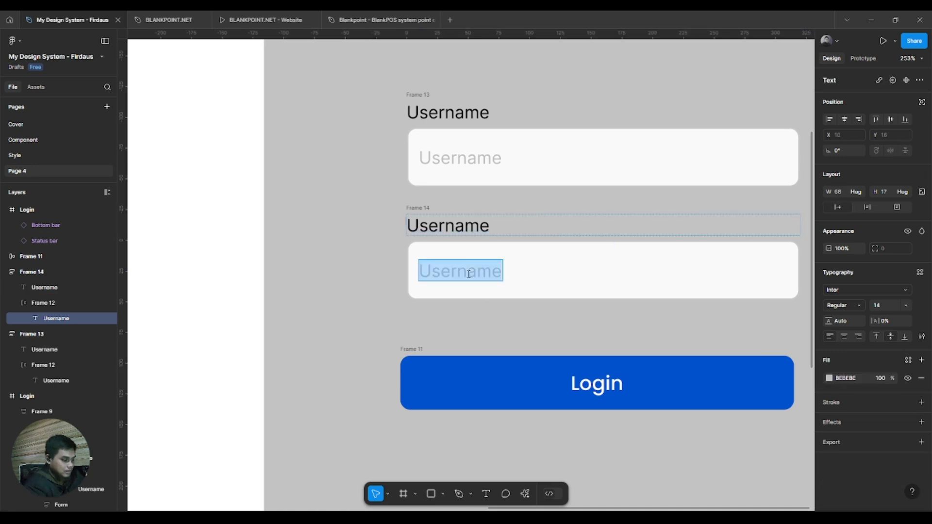
type("Pasw")
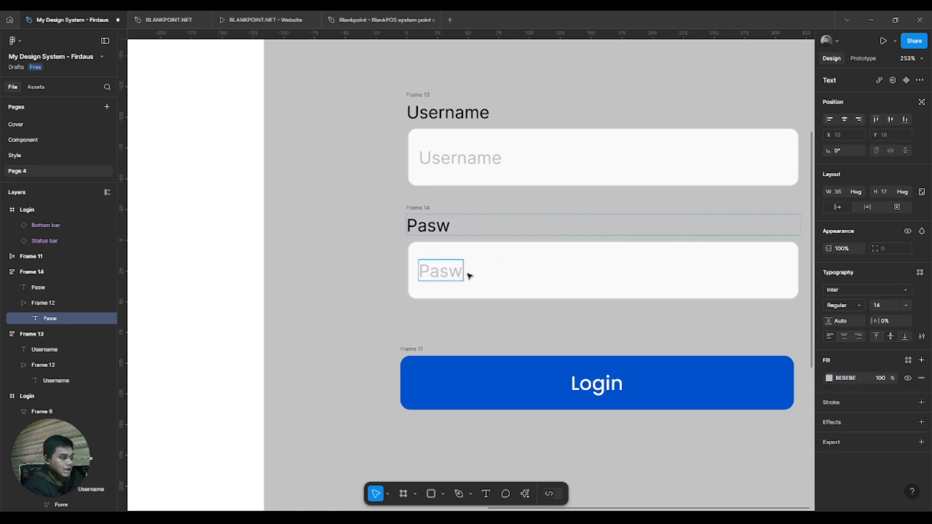
key("BackSpace")
key("BackSpace")
type("ssword")
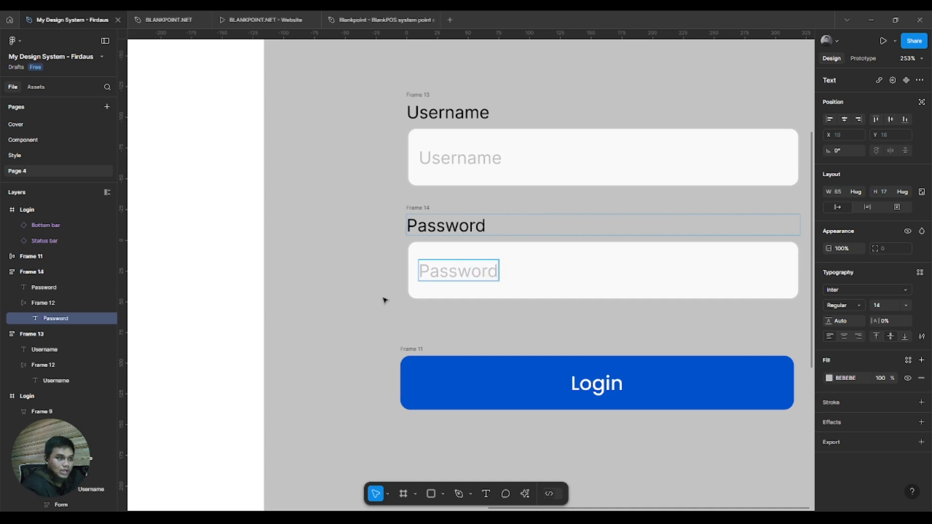
left_click(373, 275)
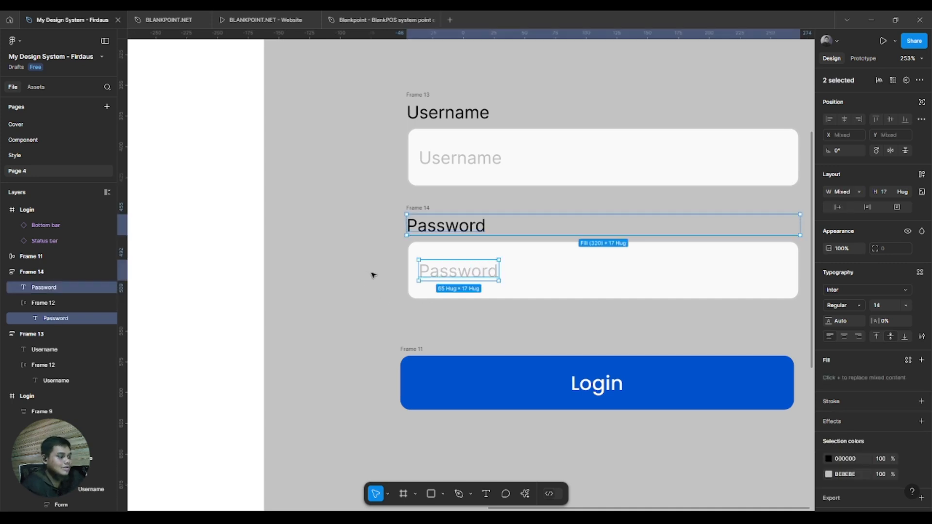
left_click_drag(381, 278, 346, 279)
left_click(360, 279)
scroll(603, 296, "down", 5)
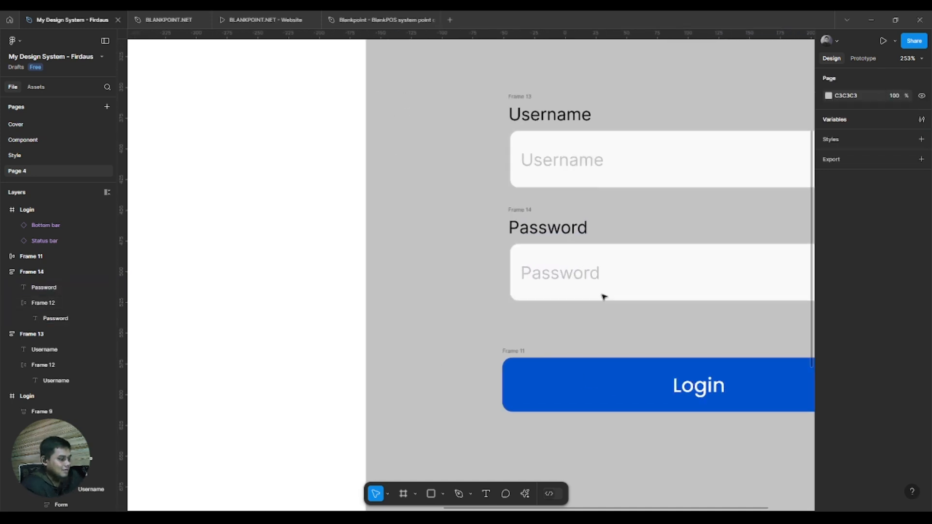
scroll(524, 304, "down", 3)
scroll(244, 310, "up", 4)
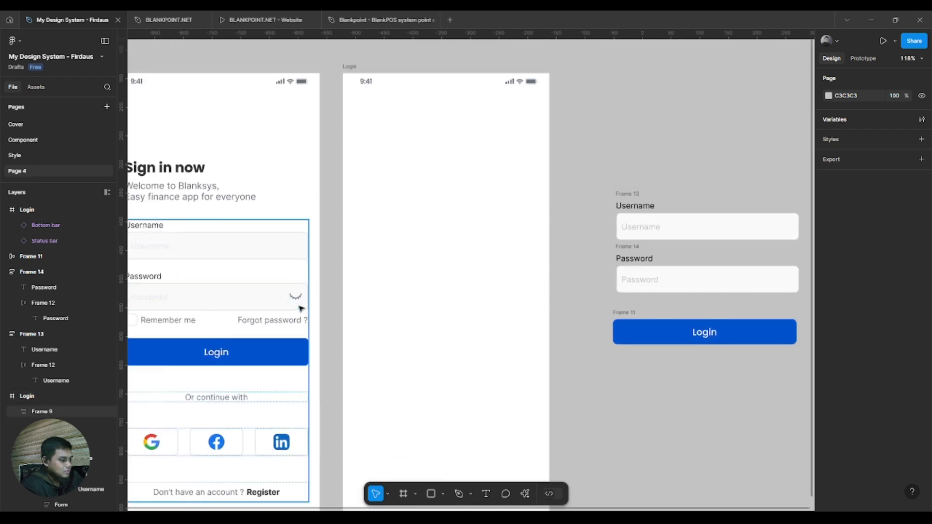
left_click(299, 303)
double_click(299, 302)
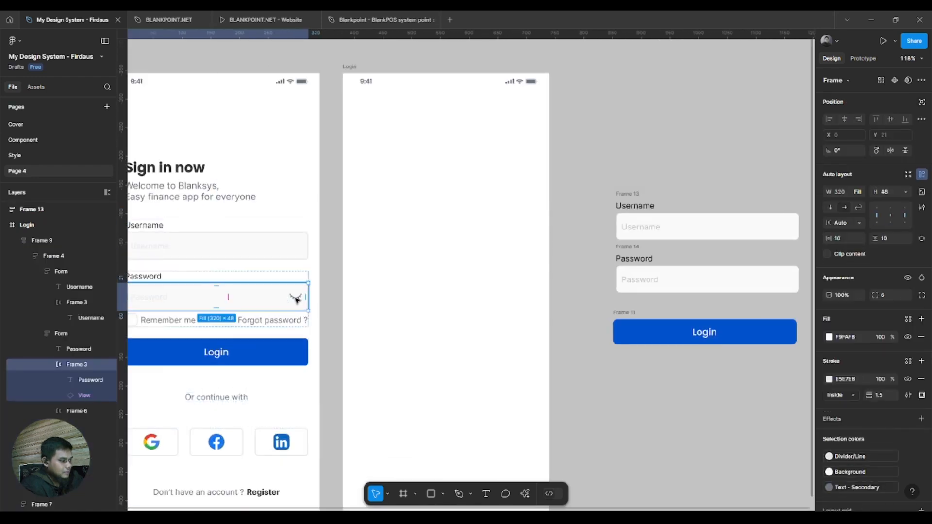
left_click(296, 299)
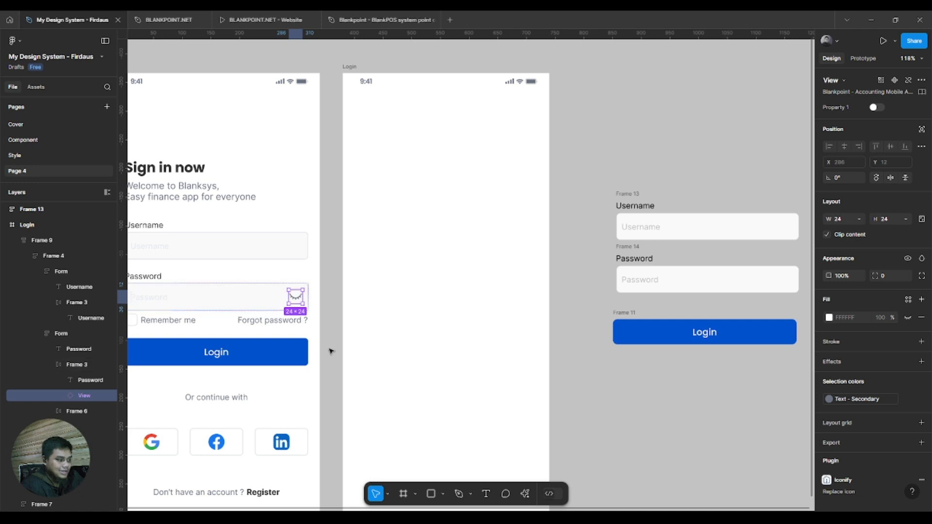
scroll(542, 286, "left", 2)
scroll(323, 277, "up", 3)
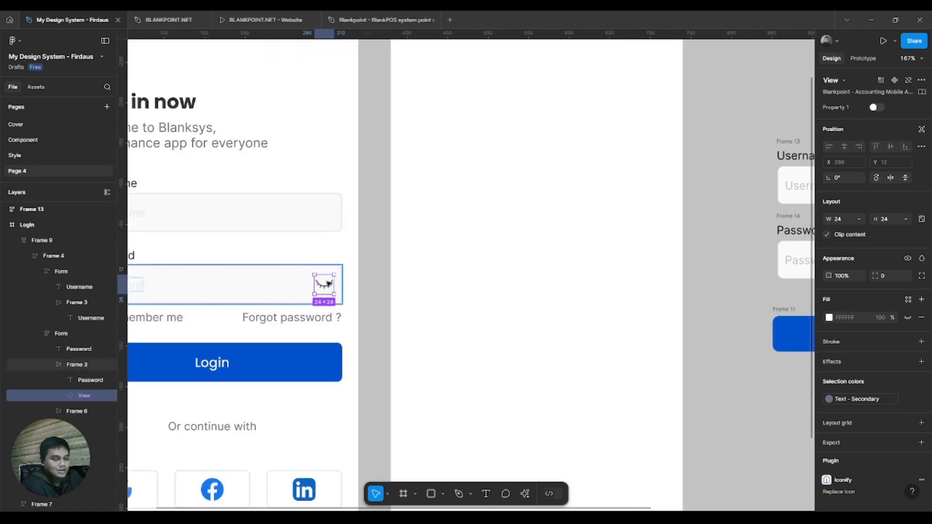
scroll(539, 316, "right", 5)
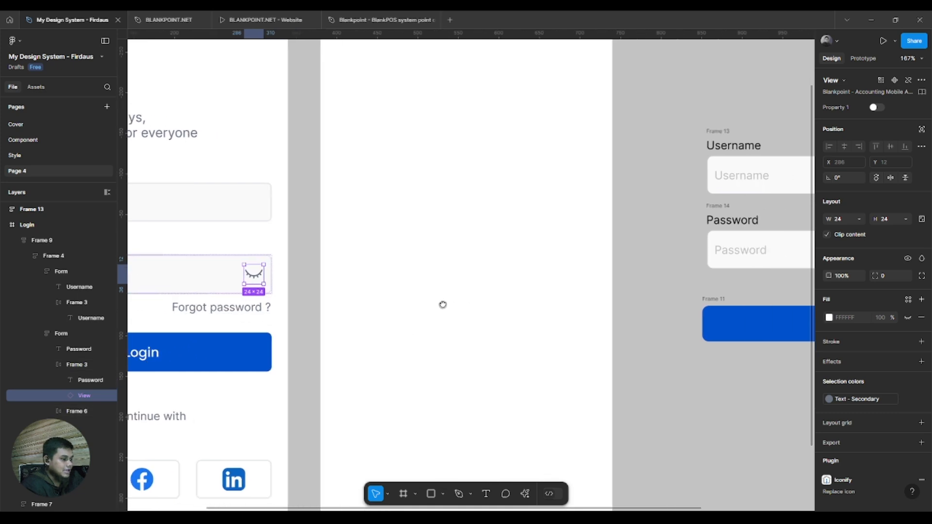
scroll(515, 294, "right", 5)
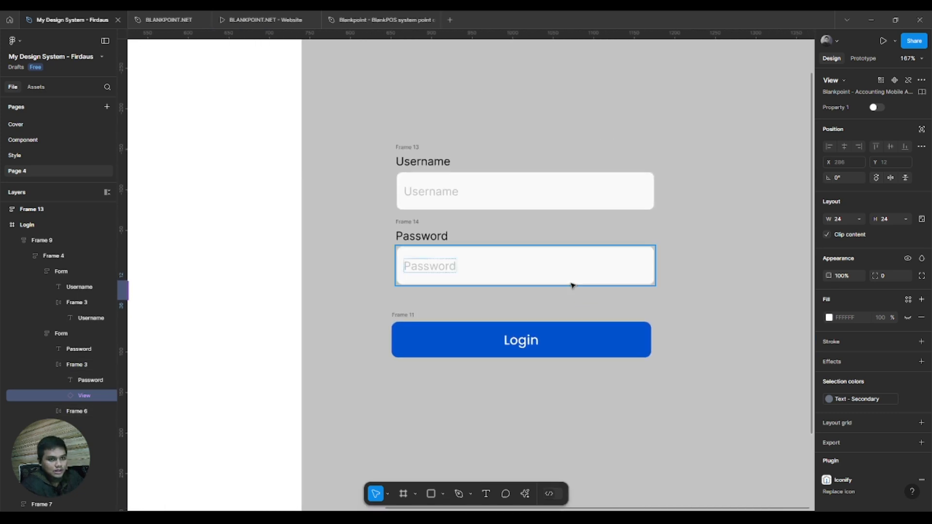
left_click(682, 350)
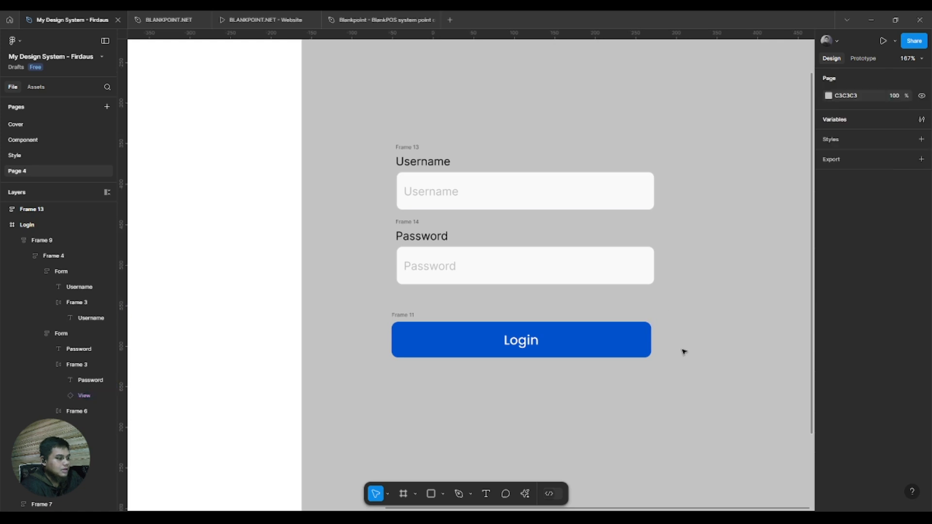
scroll(633, 316, "right", 2)
scroll(664, 295, "up", 6)
key("ctrl+v")
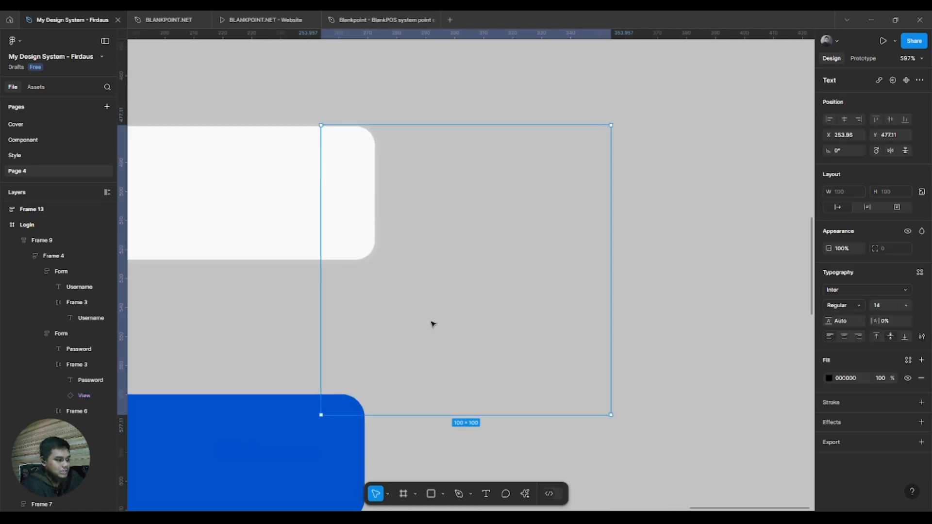
scroll(426, 320, "down", 3)
left_click(559, 309)
left_click_drag(575, 330, 494, 317)
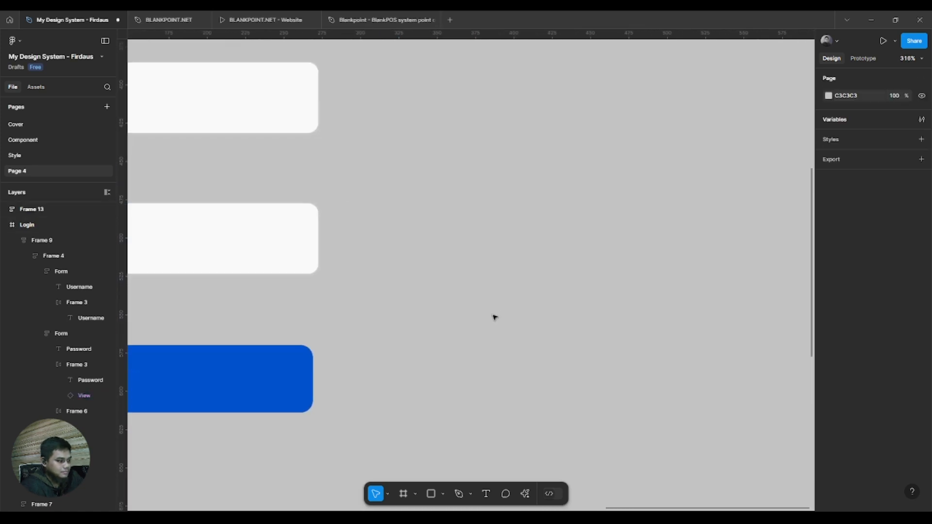
key("ctrl+v")
key("ctrl+z")
left_click_drag(346, 315, 799, 318)
scroll(413, 310, "down", 6)
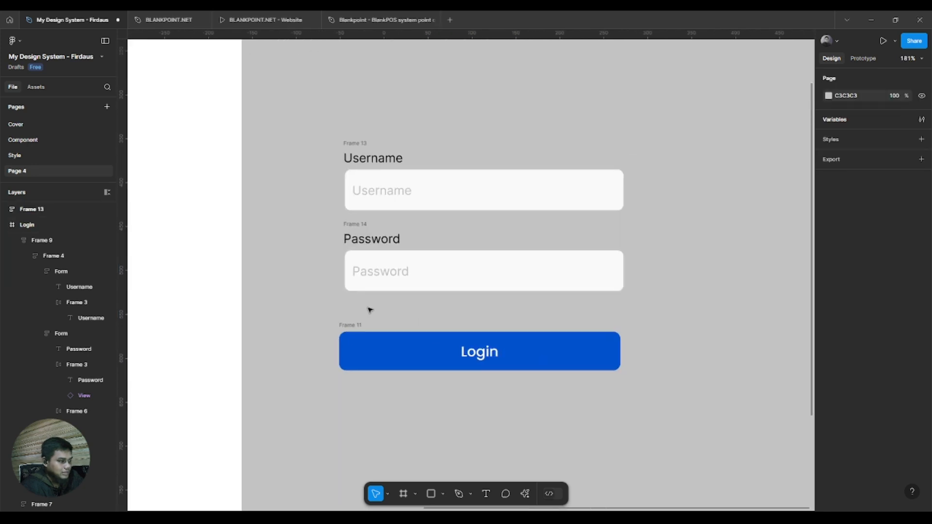
Copy the closed-eye icon from the reference design's Password field and place it on the canvas beside the rebuilt Password field.
left_click_drag(311, 312, 584, 289)
scroll(361, 280, "up", 1)
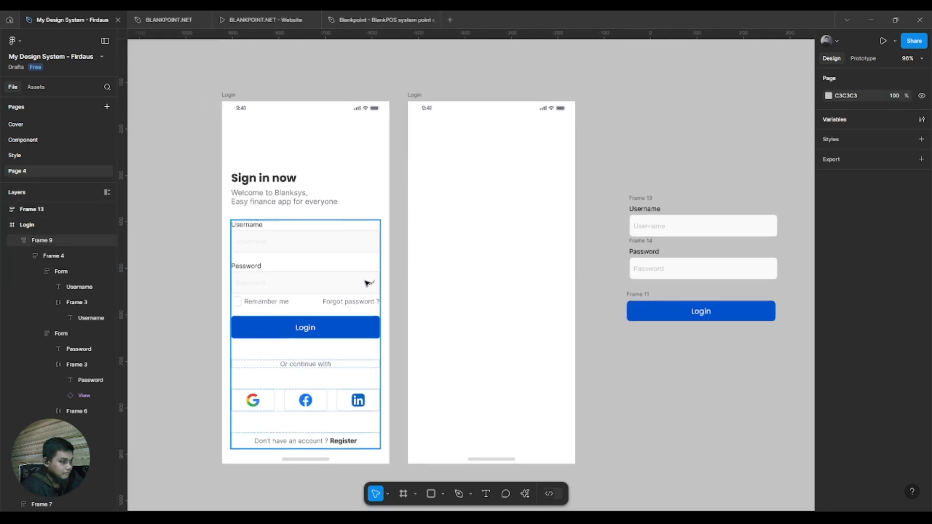
left_click(367, 283)
left_click(369, 283, "ctrl")
left_click_drag(679, 354, 469, 334)
scroll(626, 241, "up", 4)
left_click(622, 267)
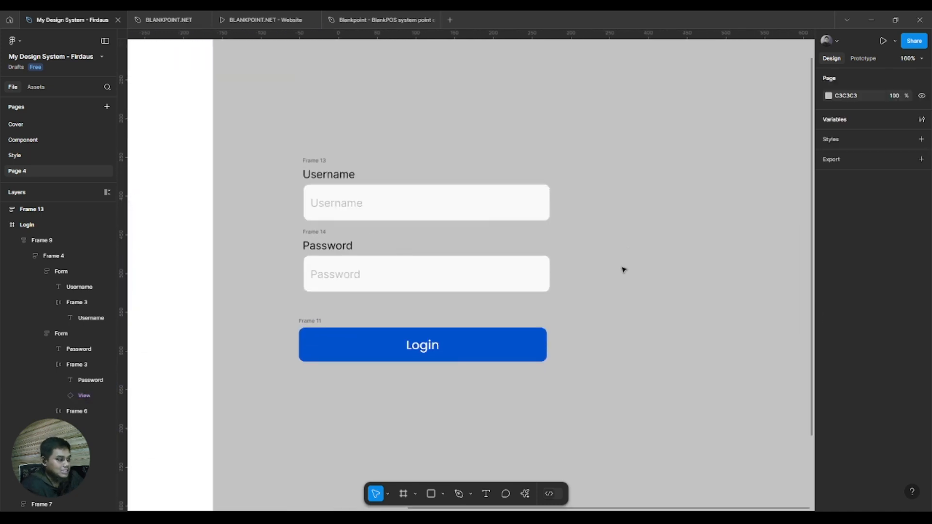
scroll(615, 283, "up", 6)
left_click_drag(610, 291, 590, 295)
key("ctrl+v")
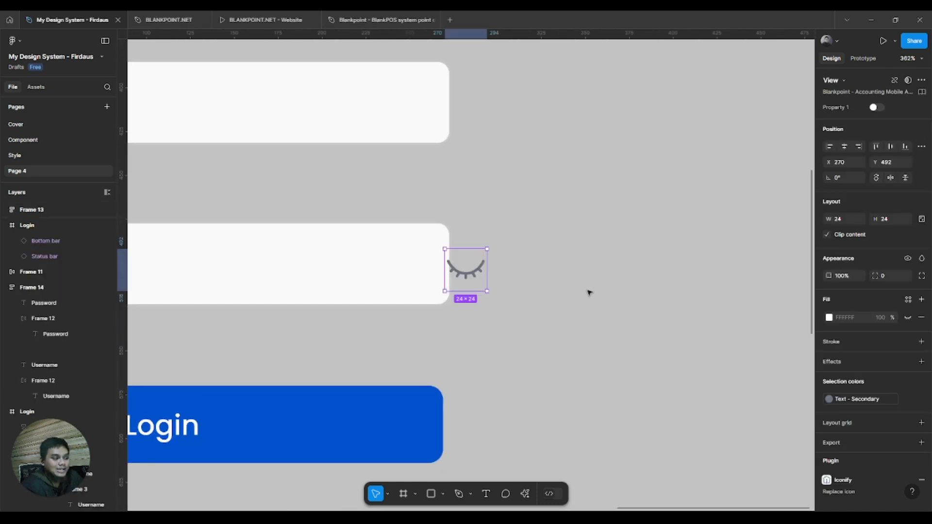
left_click_drag(488, 324, 705, 253)
scroll(673, 279, "down", 3)
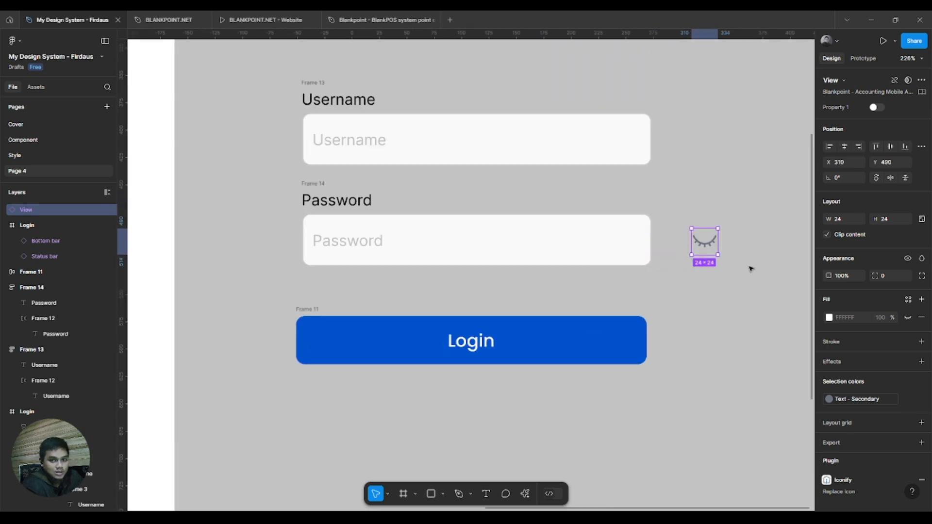
Move the closed-eye icon into the Password input frame, directly after the placeholder text.
left_click_drag(705, 241, 437, 241)
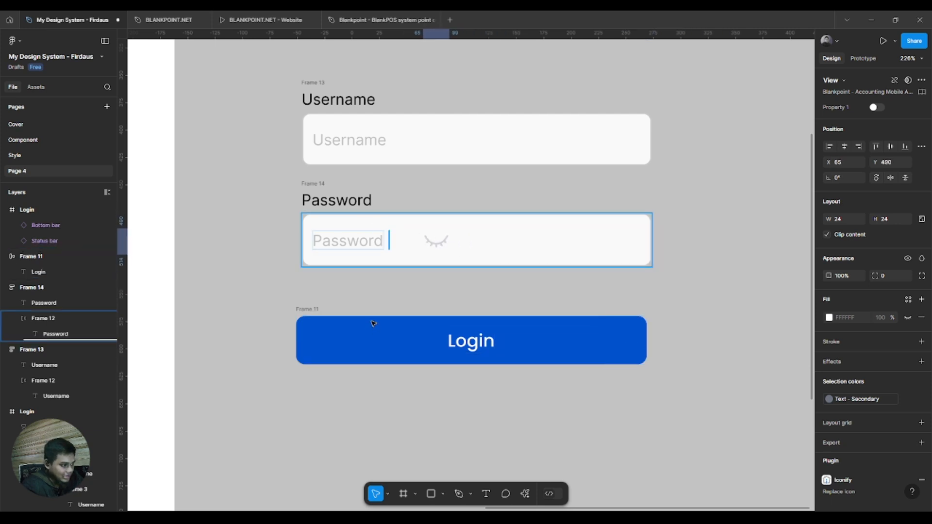
left_click_drag(373, 323, 383, 289)
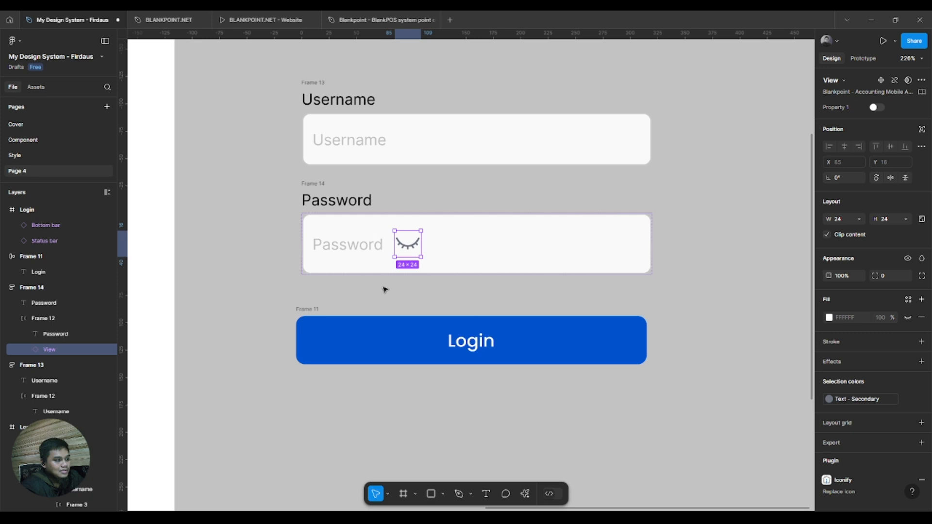
left_click(493, 253)
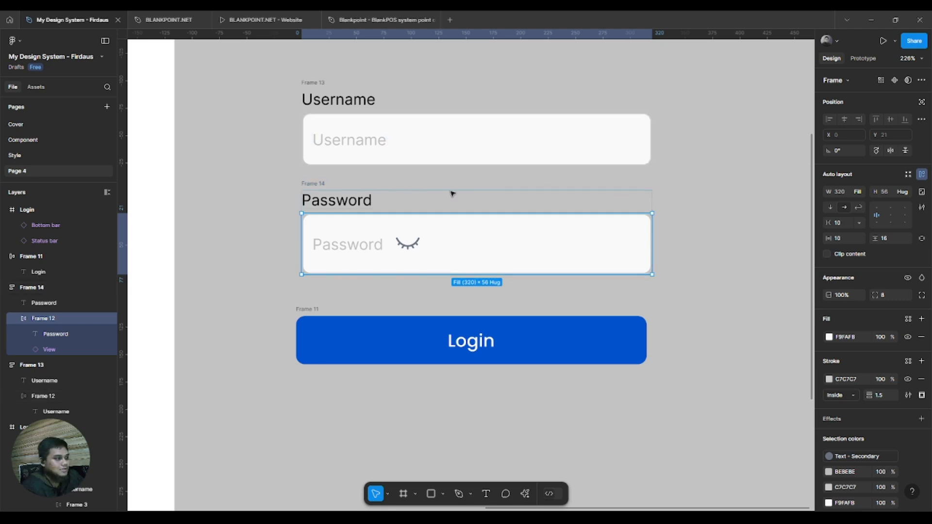
left_click(408, 243)
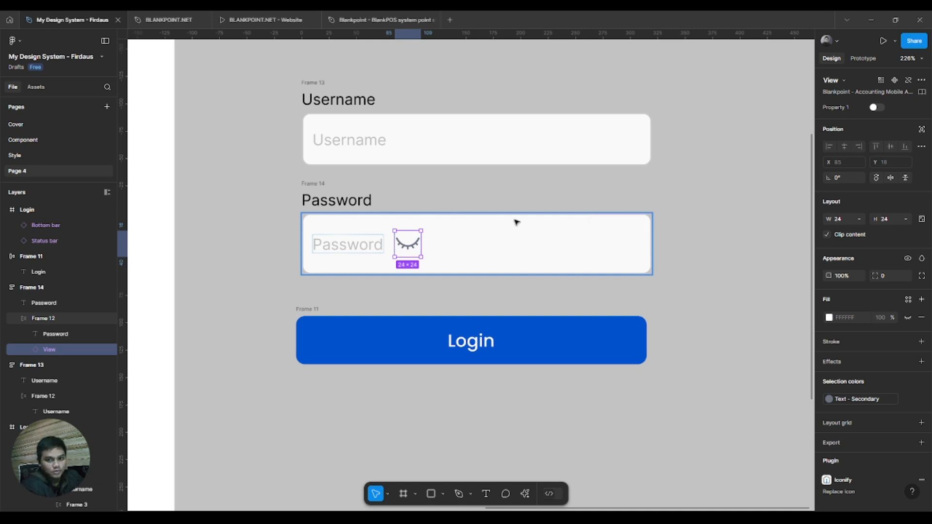
left_click(470, 239)
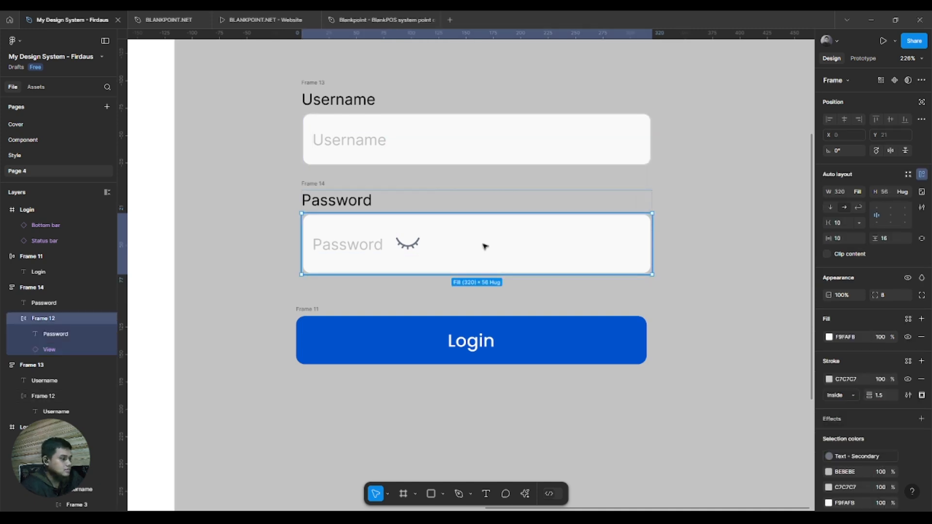
Set the height of both the Username and the Password input frames to 48.
left_click(457, 144)
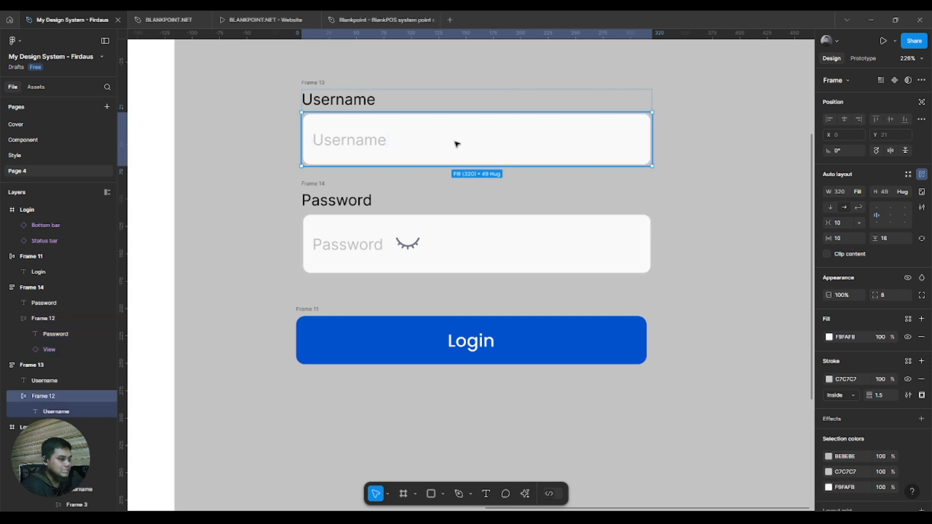
left_click(884, 192)
type("48")
key("Return")
left_click(534, 245)
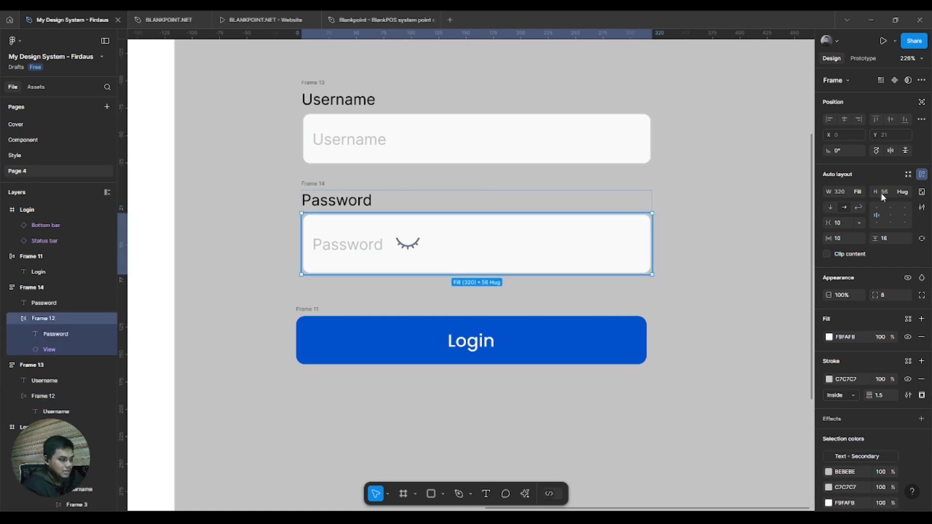
left_click(892, 193)
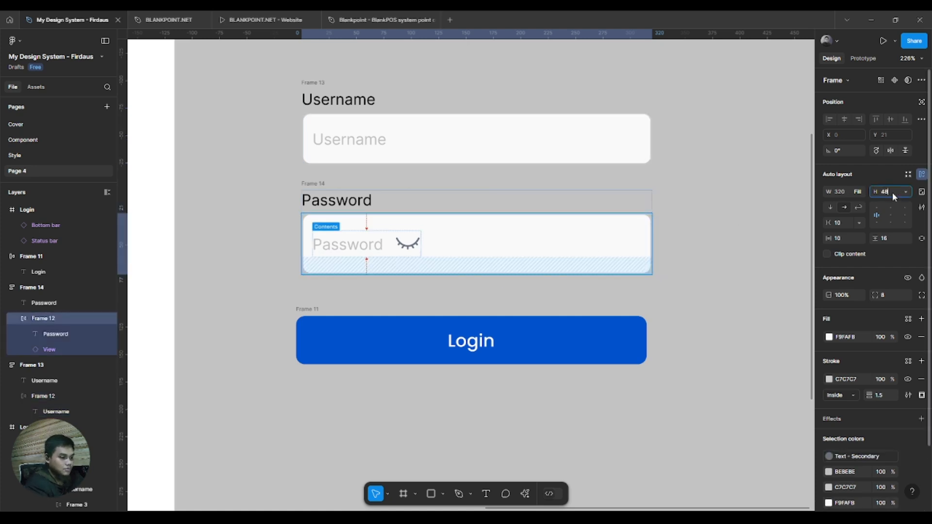
key("Return")
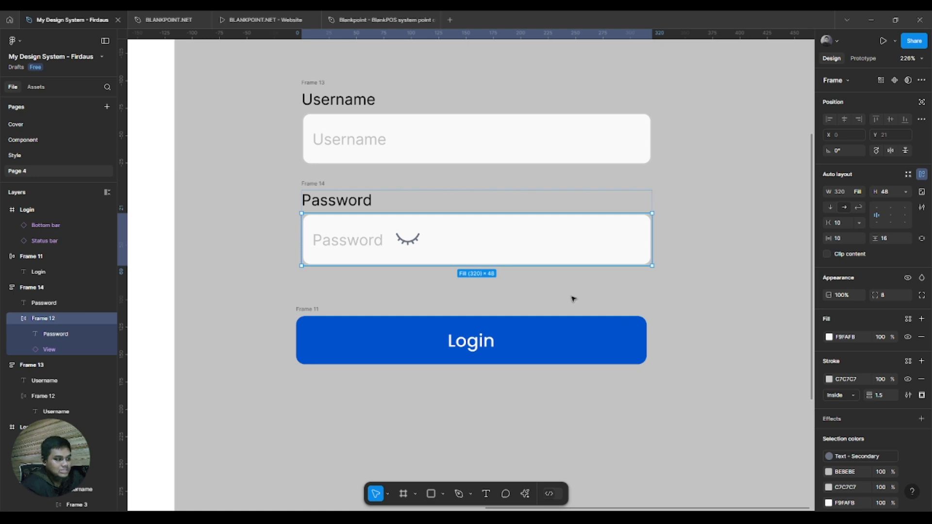
Resize the closed-eye icon in the Password input to 20 × 20.
double_click(403, 237)
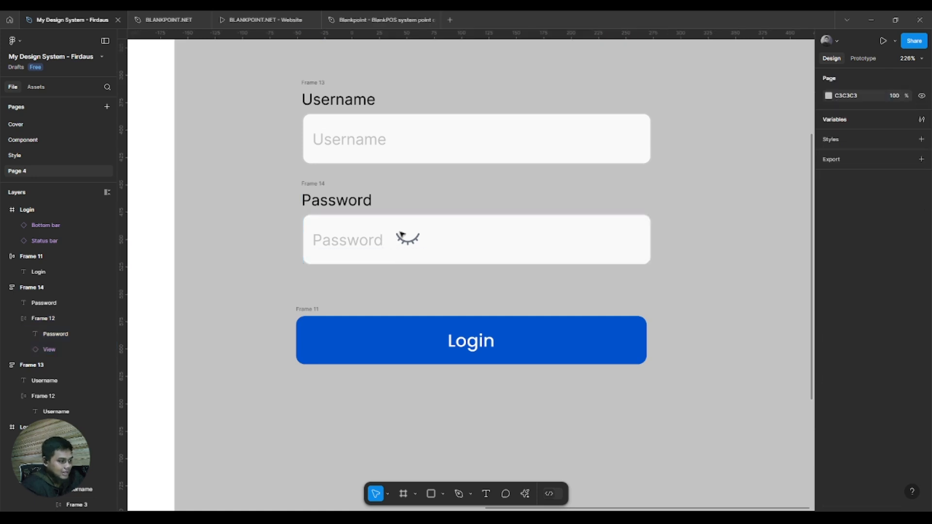
left_click(341, 245)
left_click(407, 238)
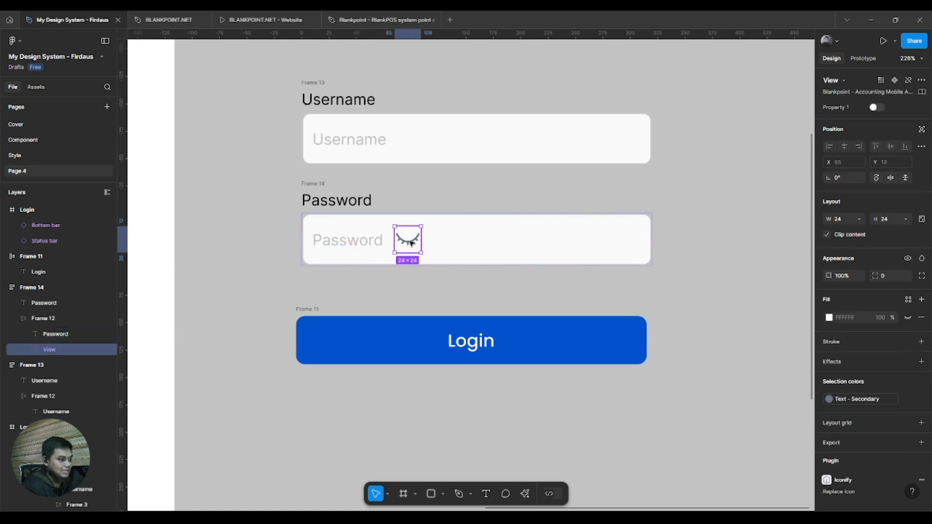
left_click(887, 220)
type("20")
key("Return")
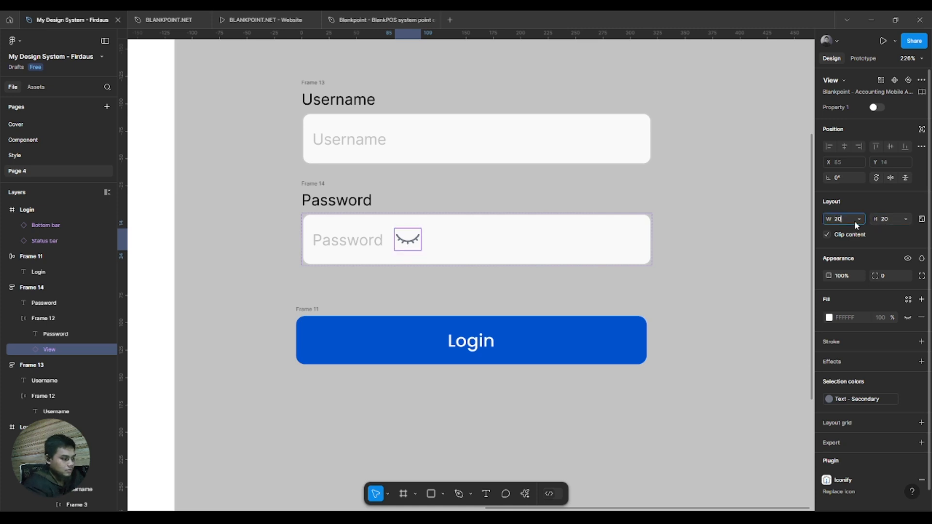
type("20")
key("Return")
Set the horizontal gap of the Password input frame to Auto so the eye icon sits at the far end.
left_click(571, 246)
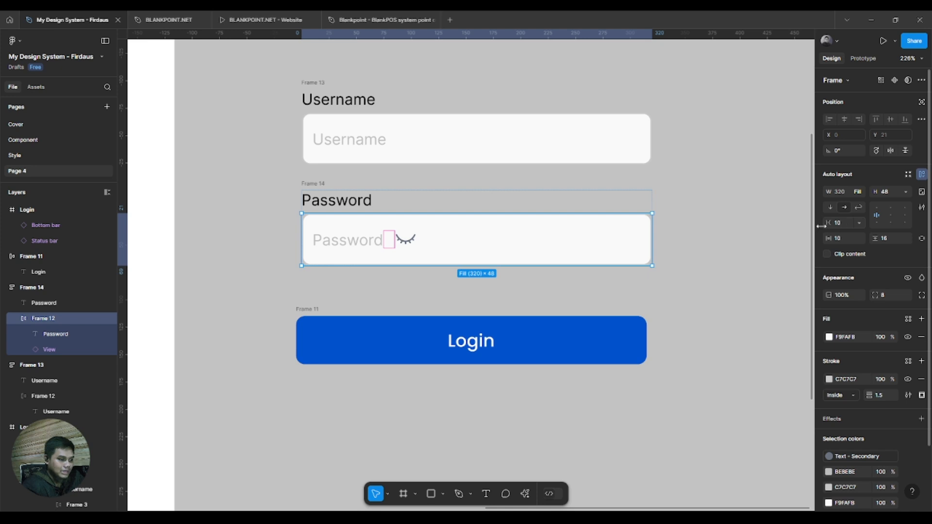
left_click(860, 224)
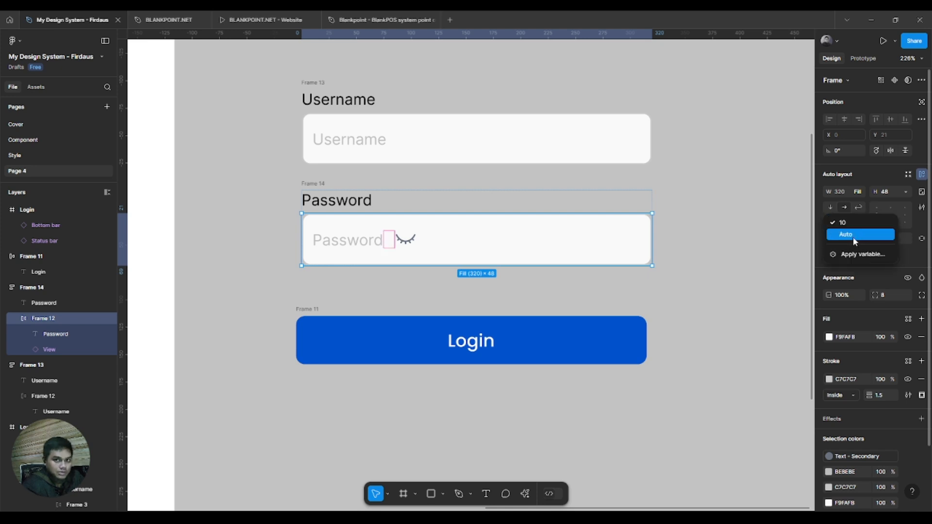
left_click(853, 237)
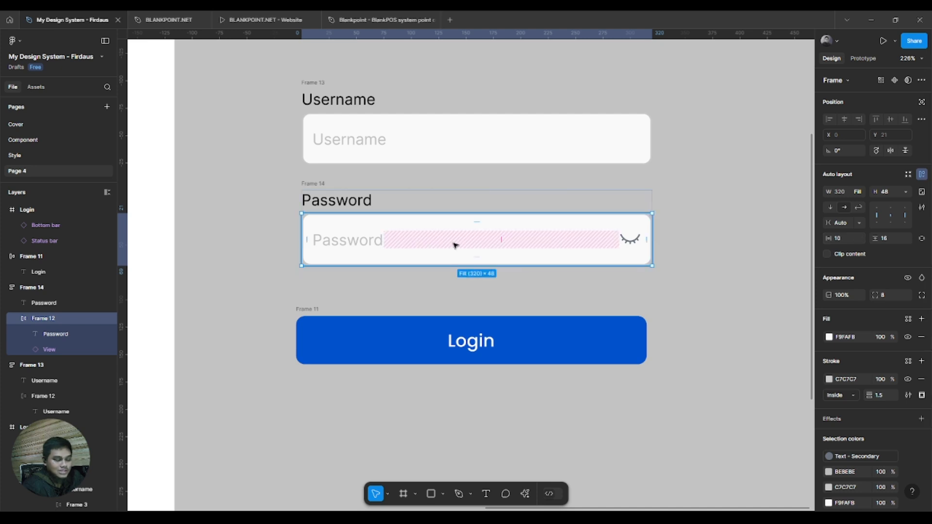
left_click(614, 241)
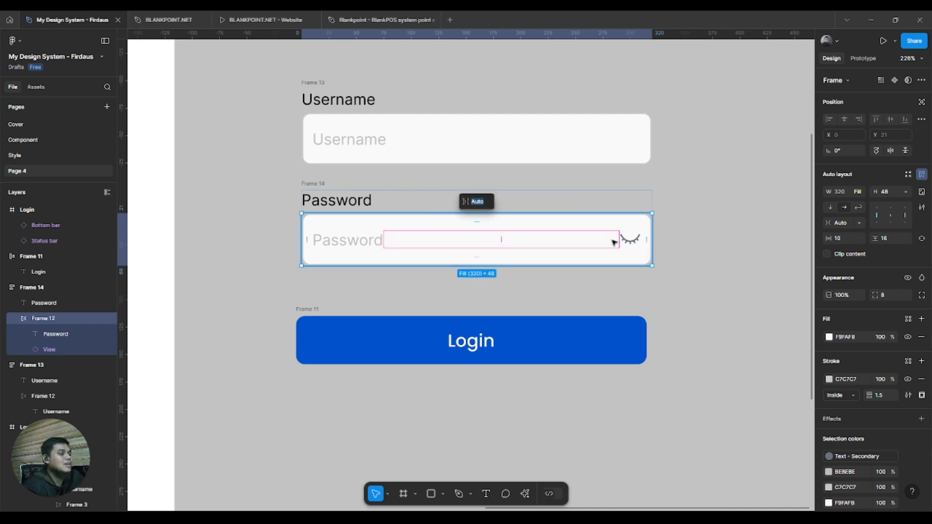
Try duplicating the eye icon twice inside the Password input to test the Auto spacing, and undo both duplicates.
left_click(626, 239)
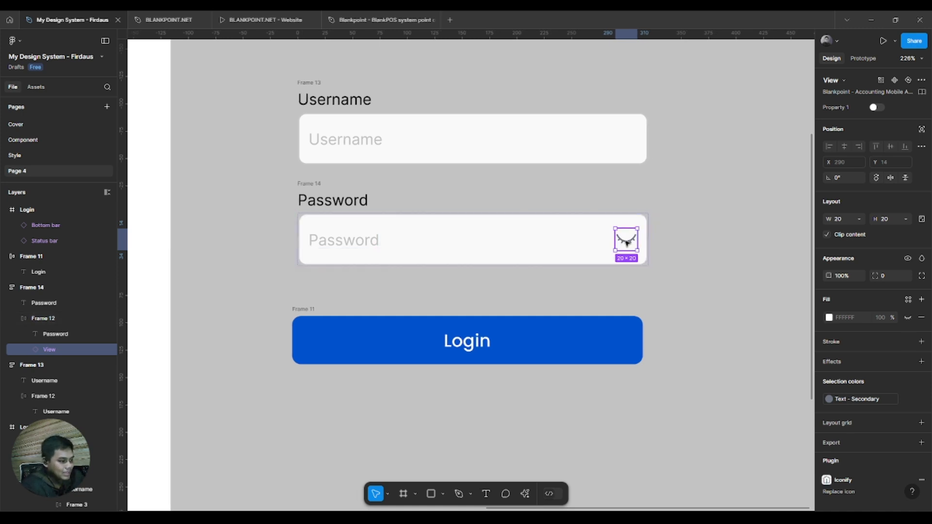
key("ctrl+d")
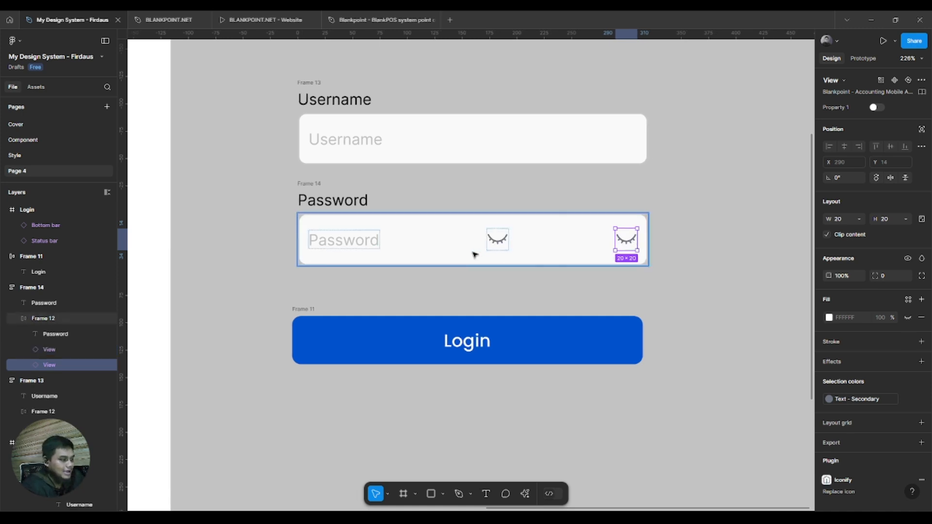
key("ctrl+d")
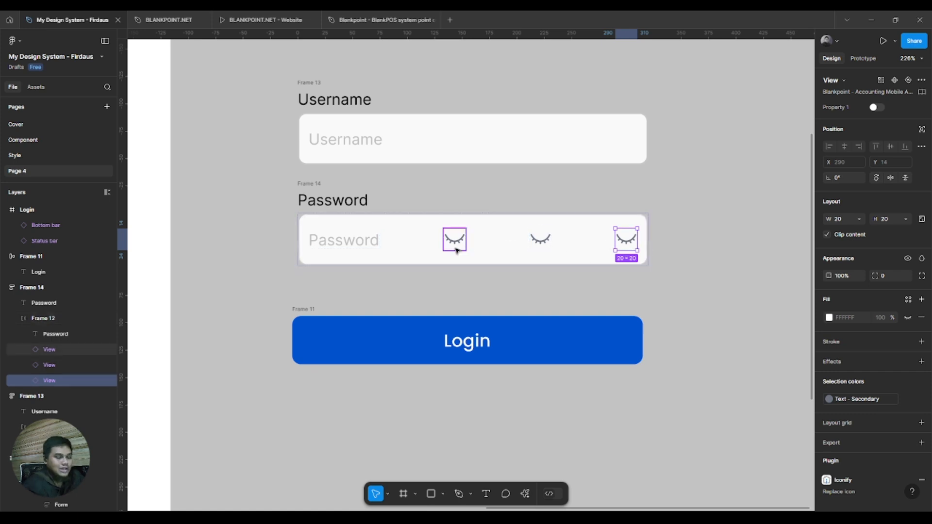
key("ctrl+z")
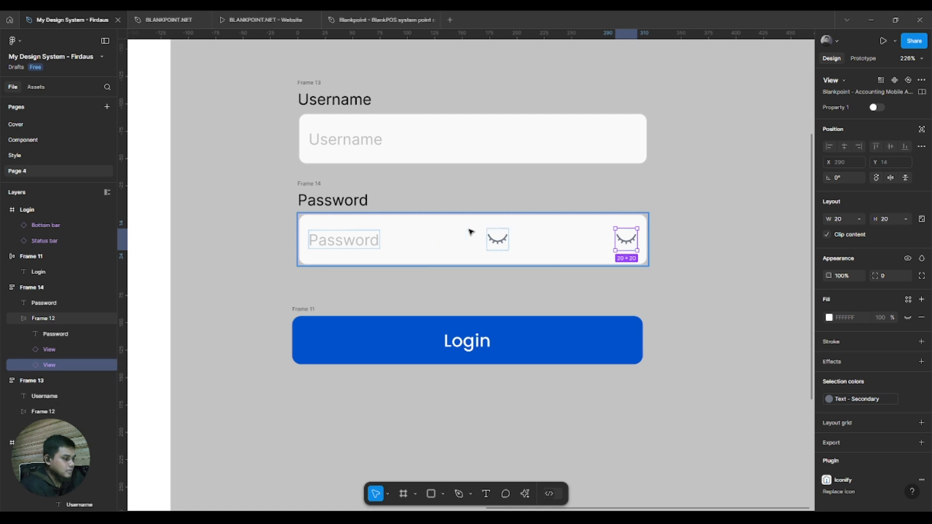
key("ctrl+z")
Examine the Remember me checkbox and Forgot password row beneath the Password field in the reference design.
left_click(471, 233)
left_click(388, 294)
left_click_drag(388, 294, 504, 273)
scroll(503, 275, "down", 4)
left_click_drag(383, 254, 580, 229)
scroll(503, 252, "down", 1)
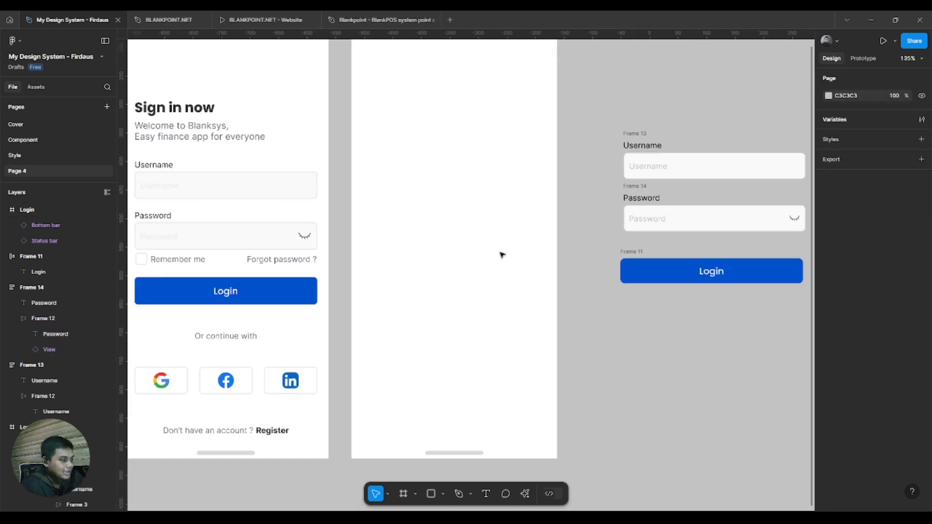
left_click_drag(279, 265, 398, 243)
scroll(267, 236, "up", 4)
scroll(282, 238, "up", 2)
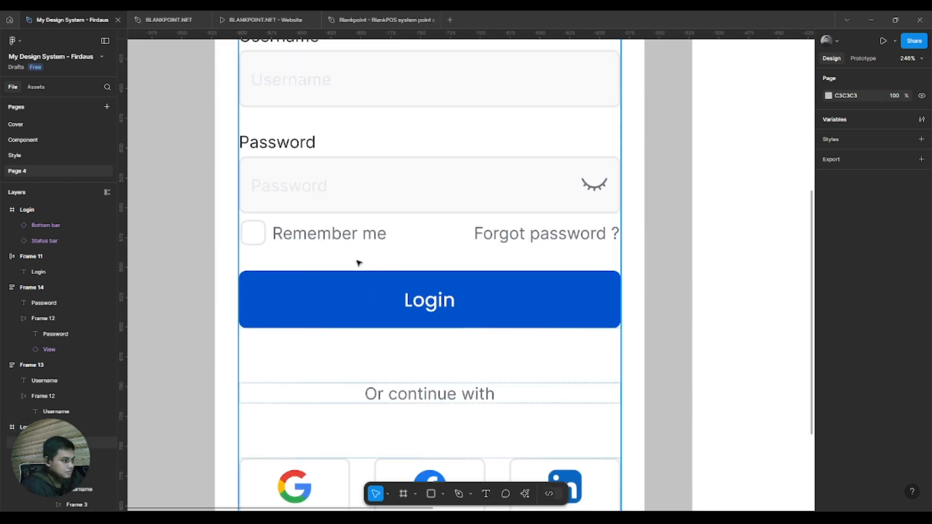
left_click_drag(587, 277, 556, 280)
scroll(557, 280, "right", 10)
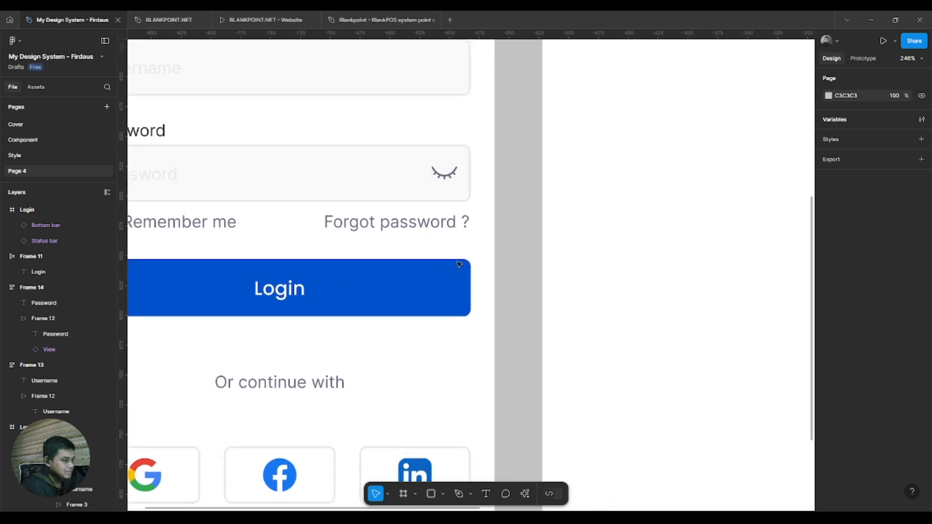
scroll(460, 152, "up", 7)
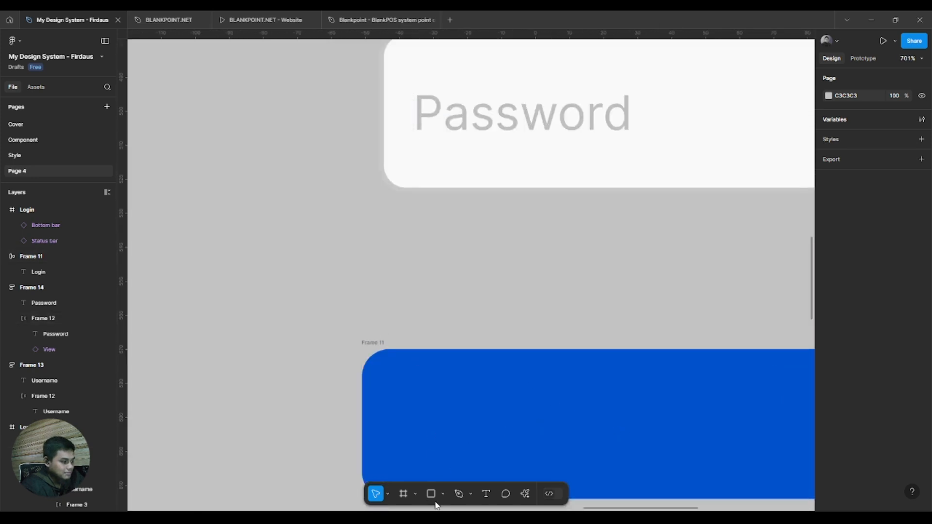
Draw an 8 × 8 checkbox frame below the rebuilt Password field and give it a corner radius of 1.
left_click(403, 493)
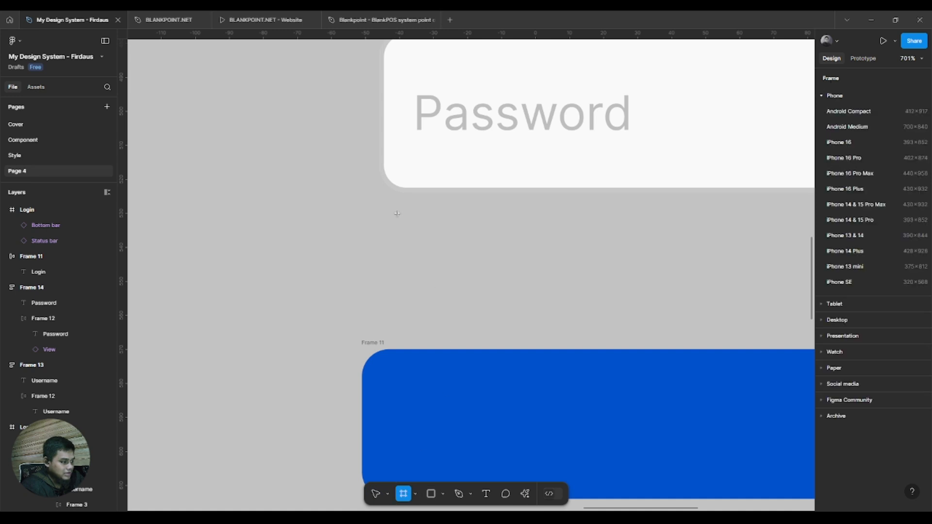
left_click_drag(396, 214, 423, 241)
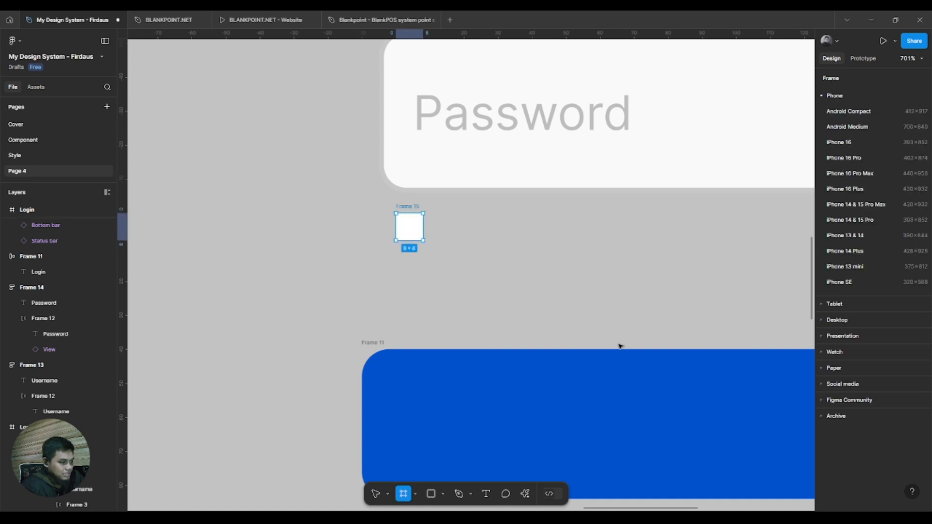
left_click(886, 250)
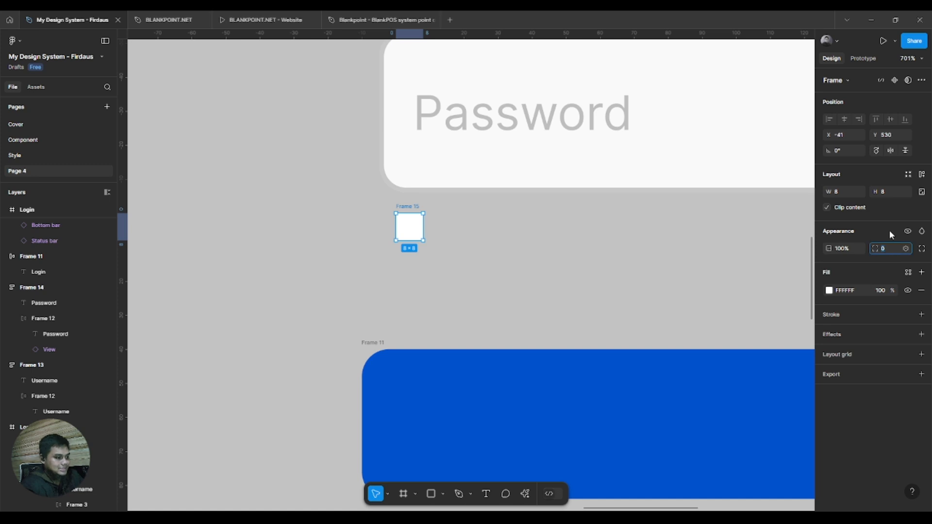
key("Return")
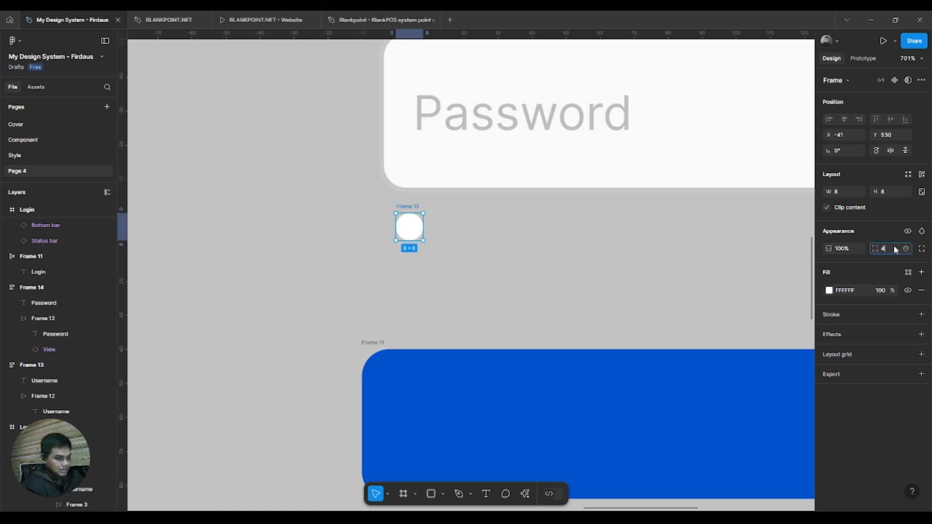
key("Return")
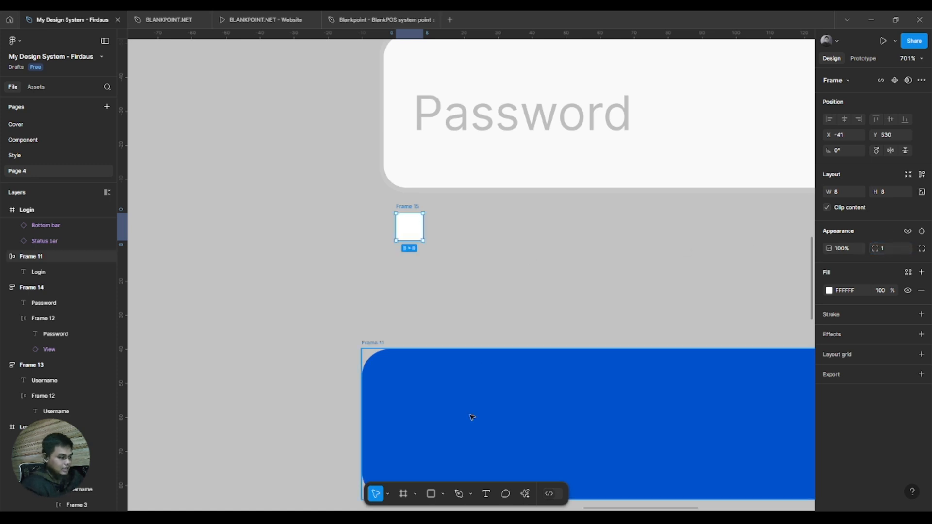
Add the text "Remember me" beside the checkbox frame and set its font size to 12.
left_click(486, 495)
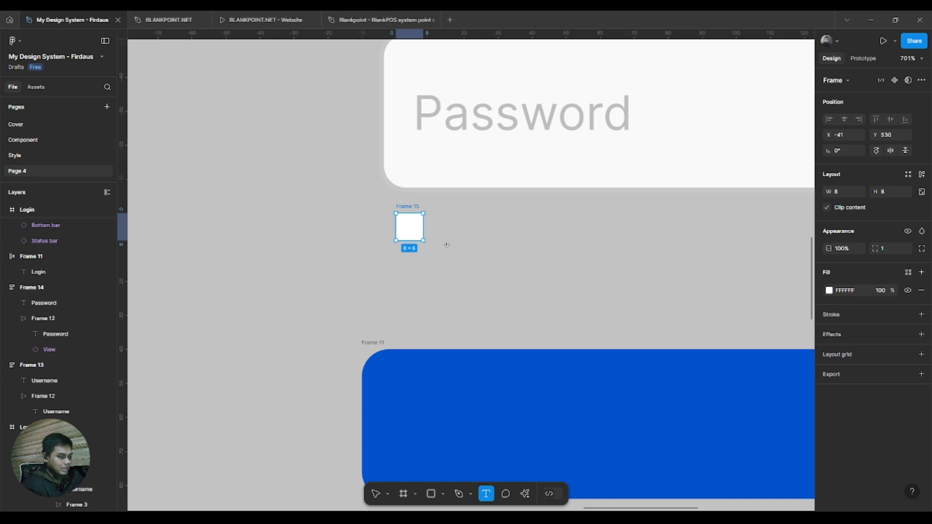
left_click(437, 219)
type("Remember me")
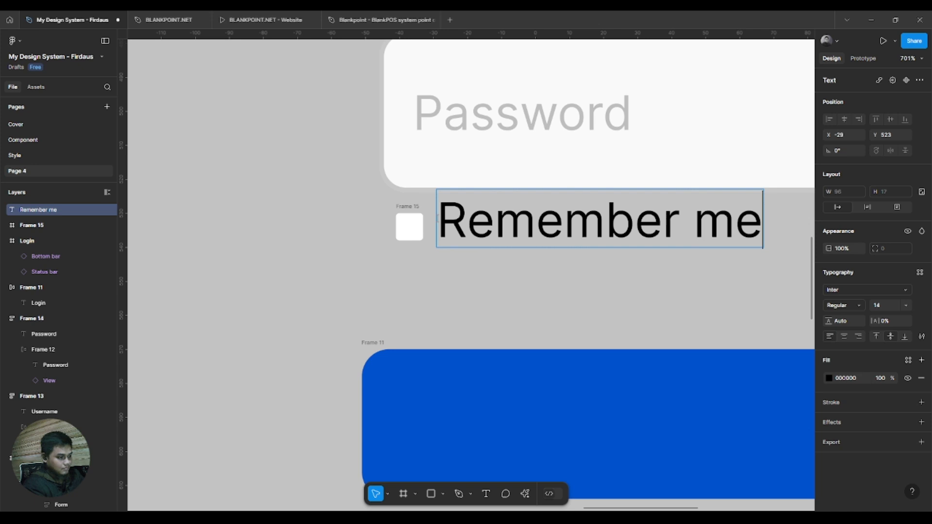
key("ctrl+a")
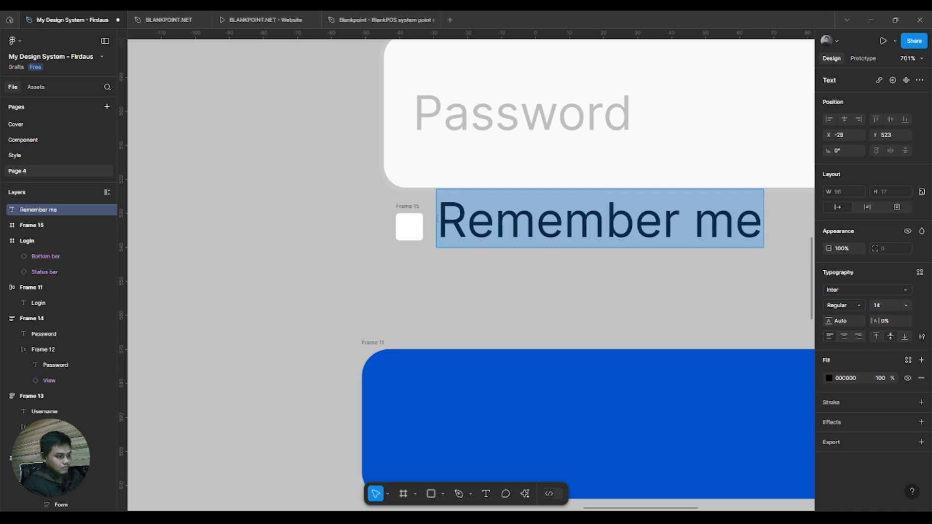
key("ctrl+shift+comma")
key("ctrl+shift+comma")
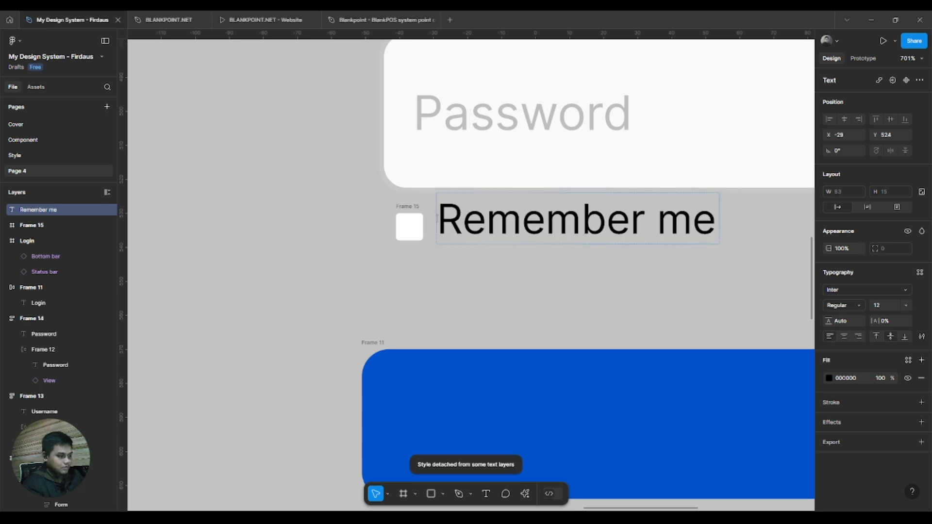
scroll(420, 305, "down", 5)
key("Escape")
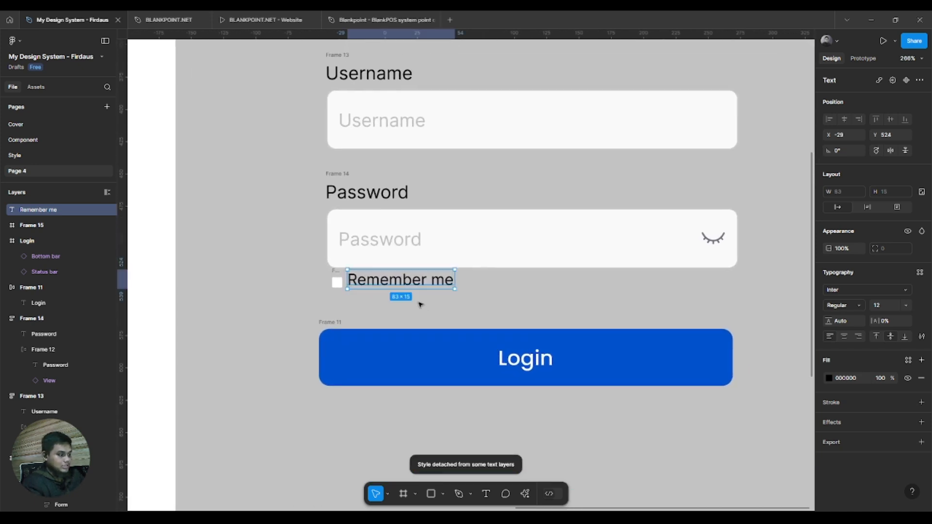
Nudge the Remember me text down by 2 pixels to line it up with the checkbox frame.
scroll(347, 282, "up", 5)
key("Down")
key("Down")
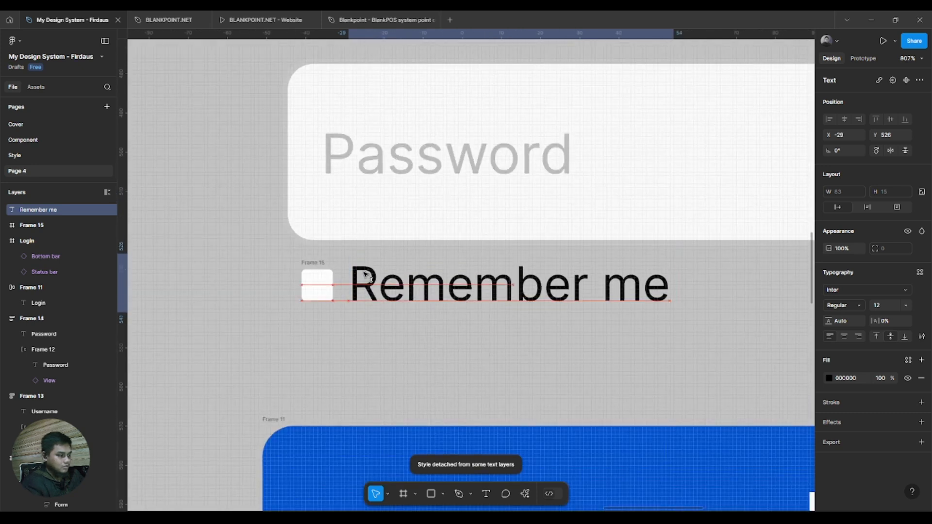
Enlarge the checkbox frame to 11 × 11 and set its corner radius to 2.
left_click(306, 288)
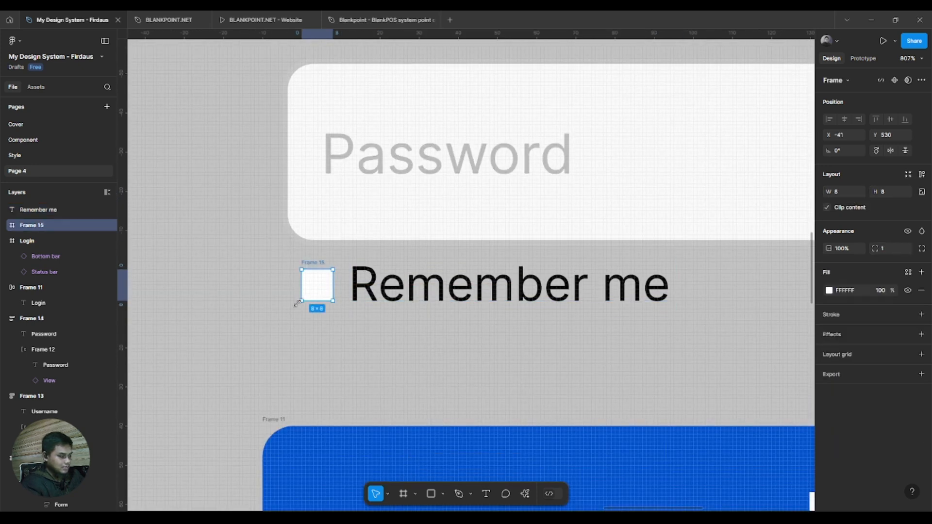
left_click_drag(301, 301, 290, 313)
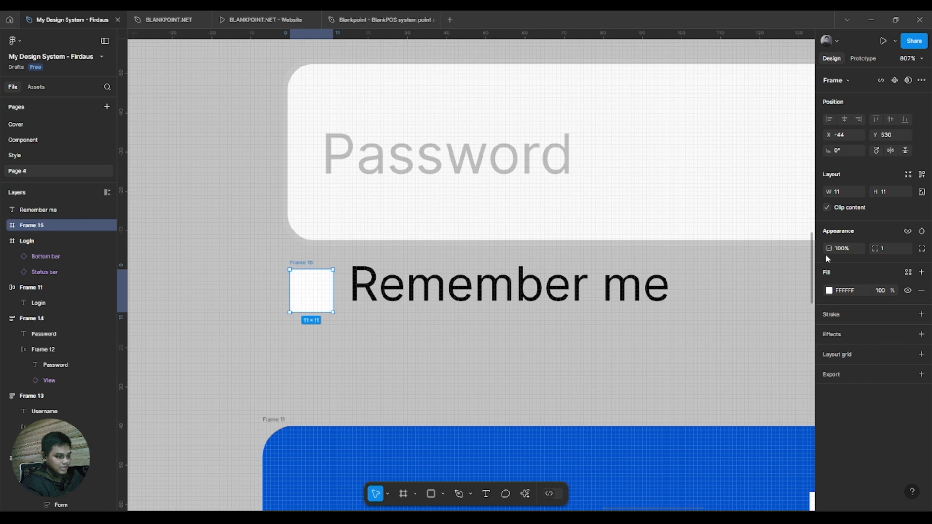
key("Return")
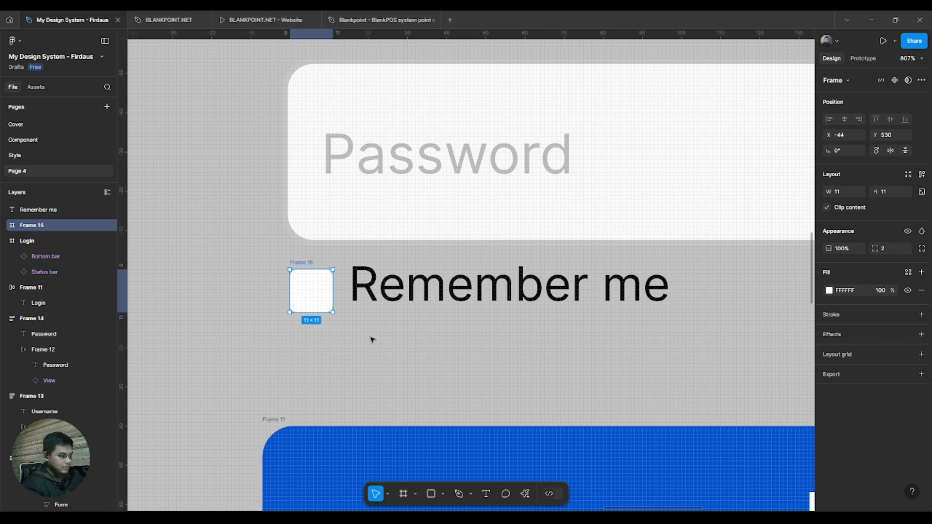
Wrap the checkbox frame and the Remember me text in a horizontal auto layout, vertically centred and left-aligned.
left_click(385, 294, "shift")
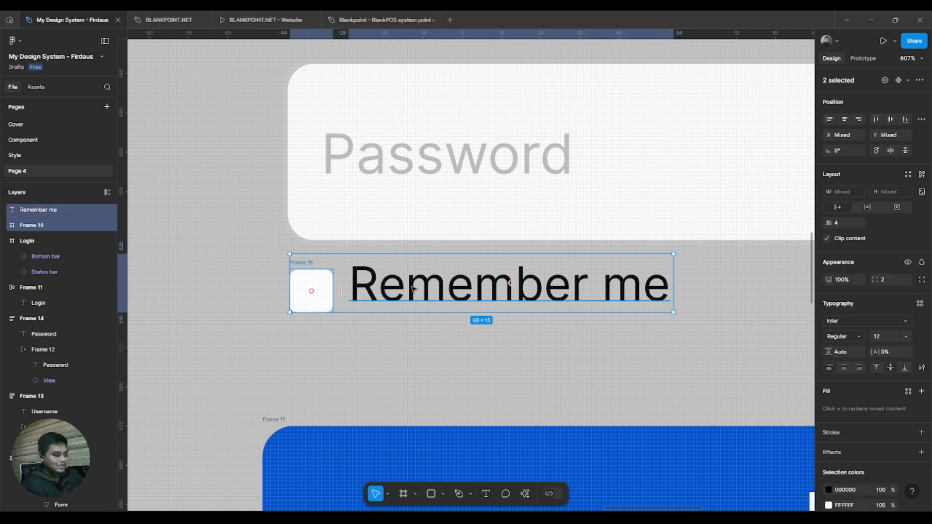
key("shift+a")
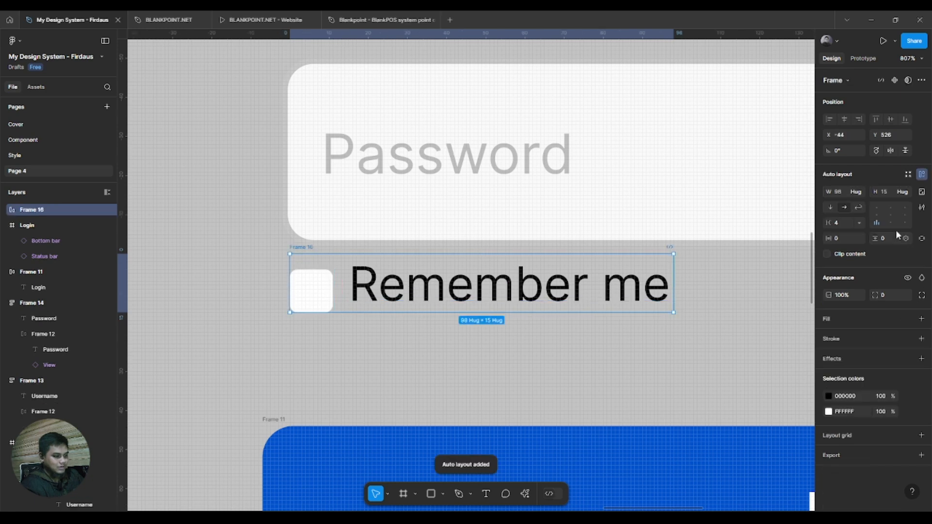
left_click(878, 215)
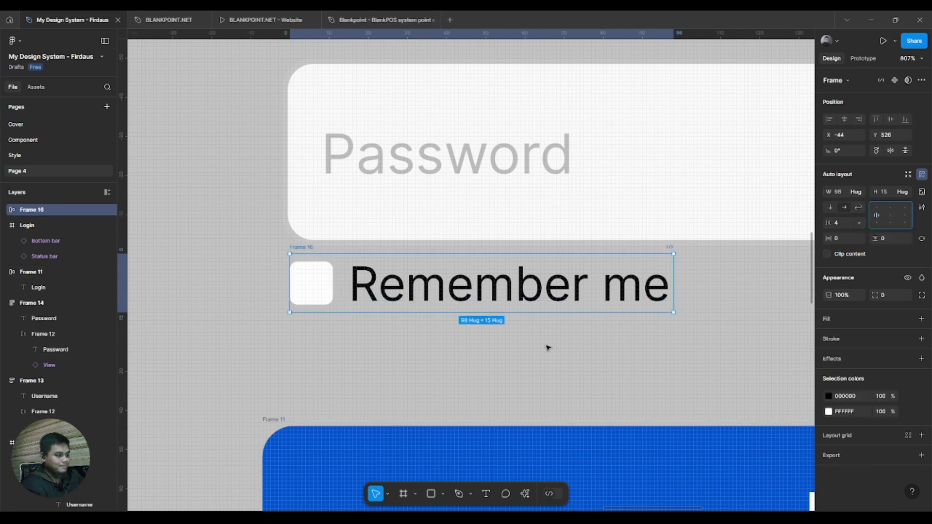
Change the fill of the Remember me text to the grey 686868.
scroll(690, 259, "down", 5)
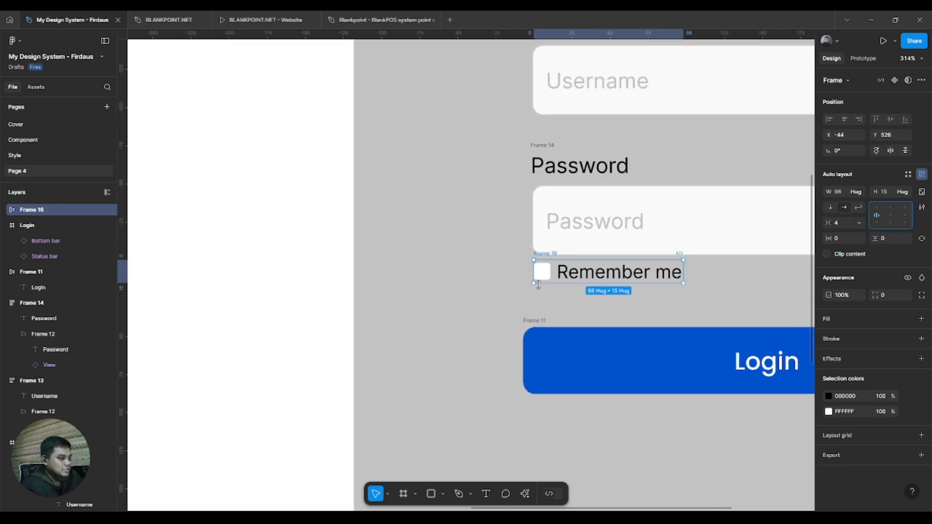
left_click_drag(420, 292, 700, 272)
scroll(700, 272, "down", 7)
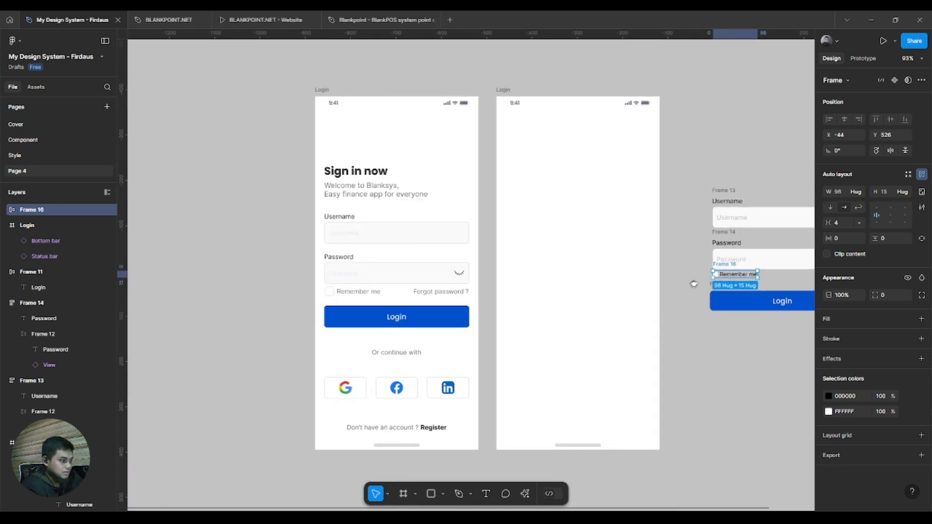
scroll(712, 283, "up", 6)
double_click(635, 264)
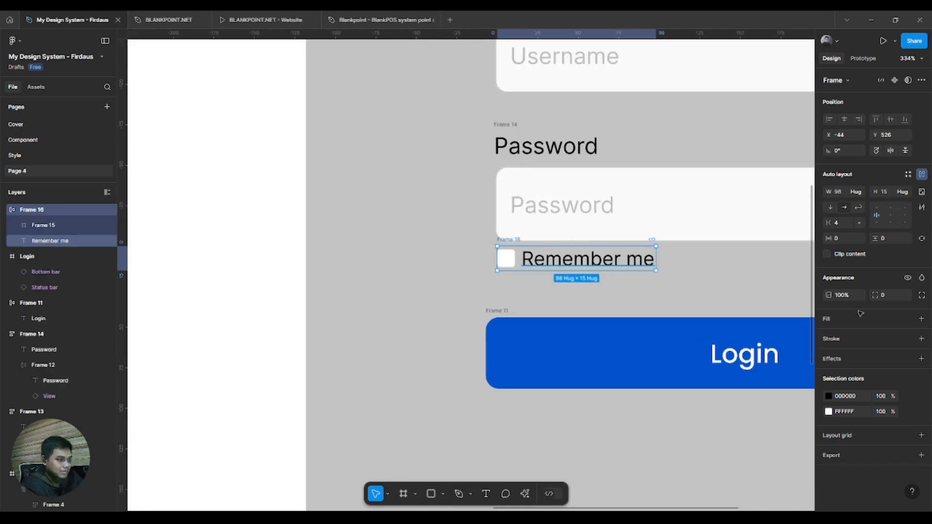
left_click(829, 378)
left_click_drag(764, 330, 691, 357)
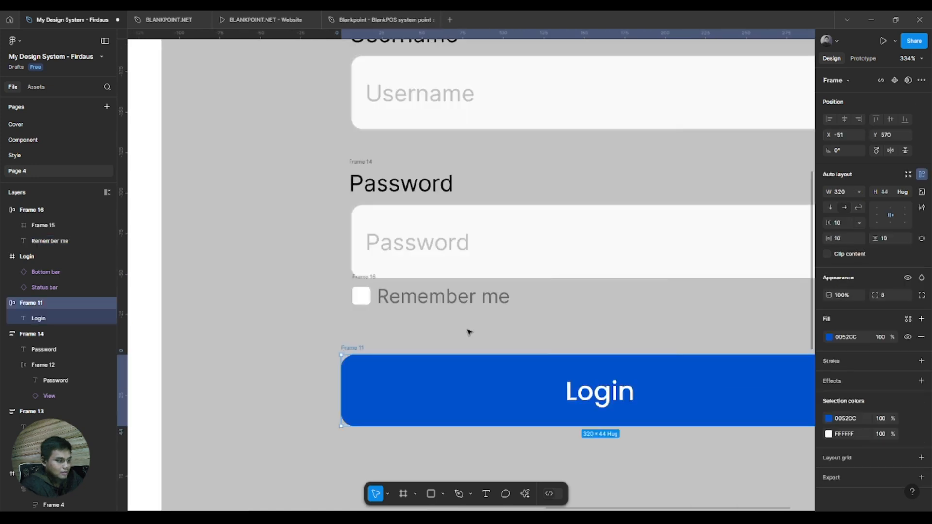
left_click(469, 333)
Add the text "Forgot Password ?" below the Password field, across from Remember me.
scroll(473, 326, "down", 5)
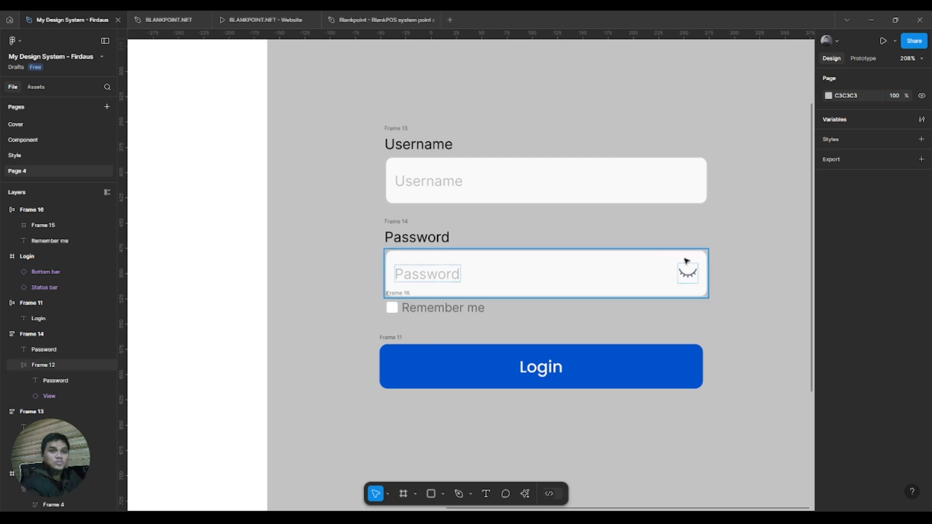
left_click(485, 493)
left_click(558, 304)
type("Fo")
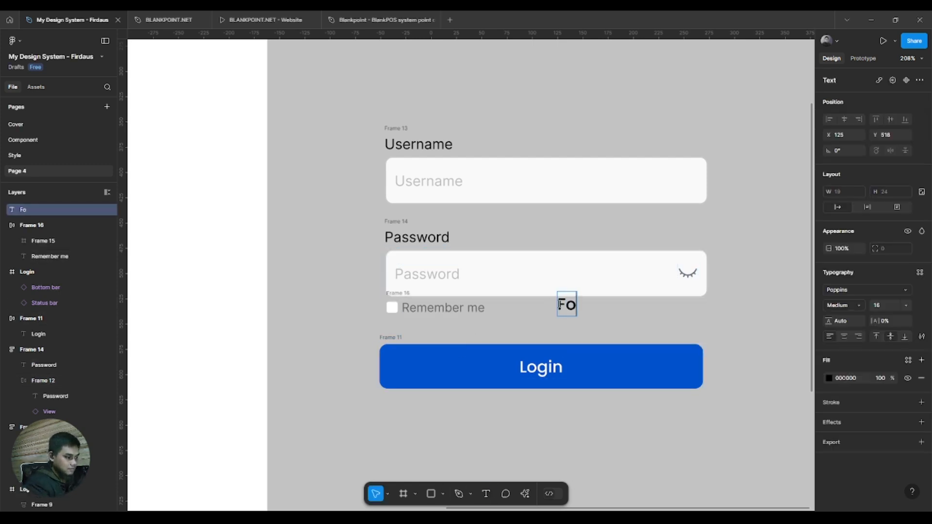
type("rgot Password")
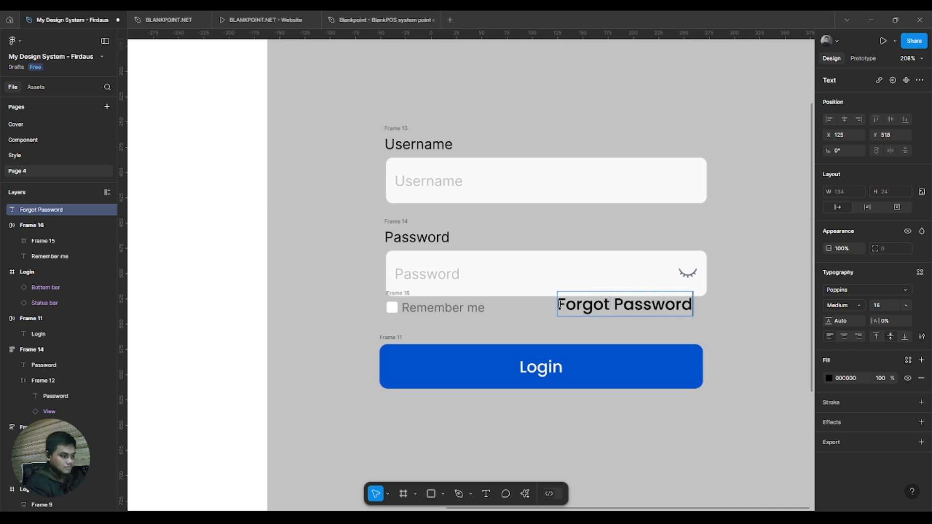
key("ctrl+a")
key("Escape")
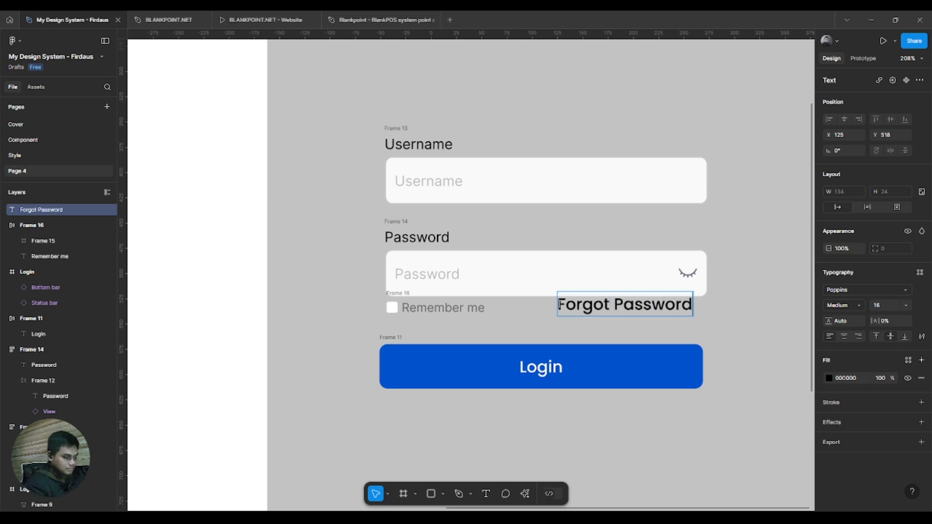
type("?")
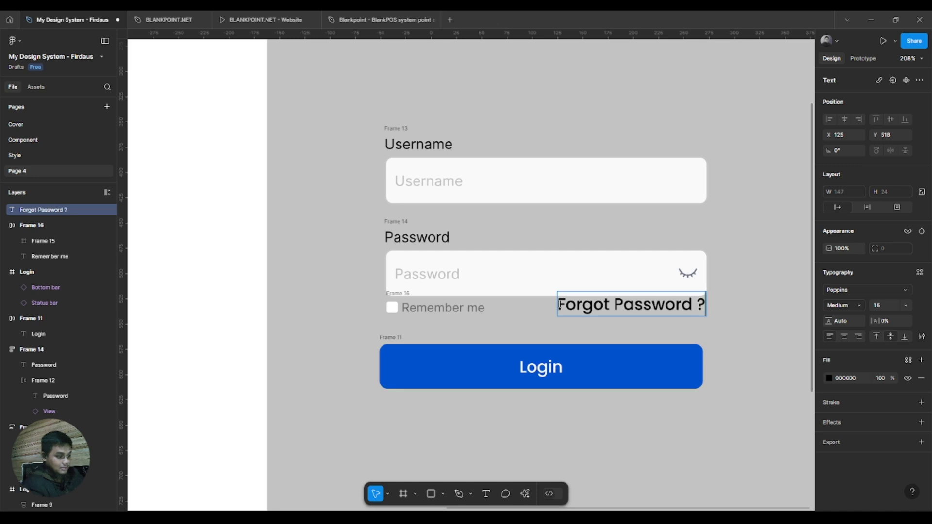
Reduce the font size of the Forgot Password ? text to 12.
key("ctrl+a")
key("ctrl+shift+comma")
key("ctrl+shift+comma")
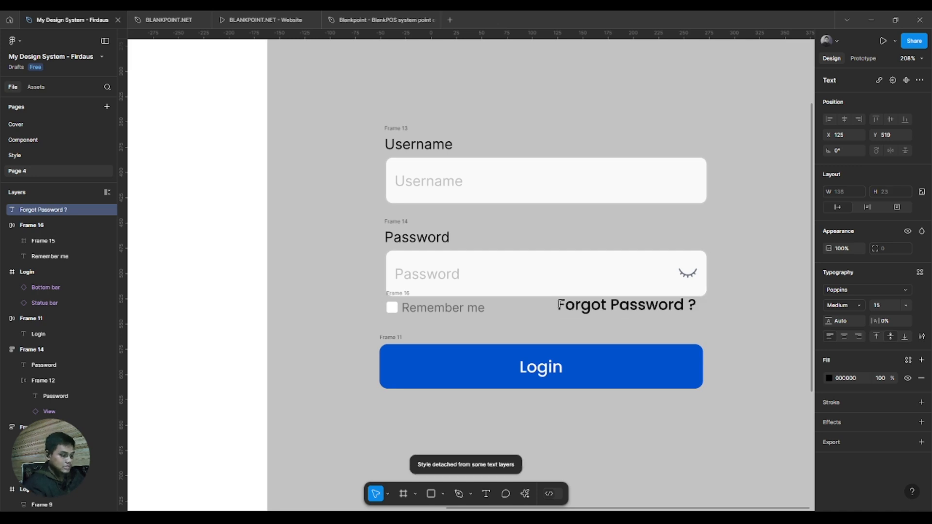
key("ctrl+shift+comma")
key("ctrl+shift+comma")
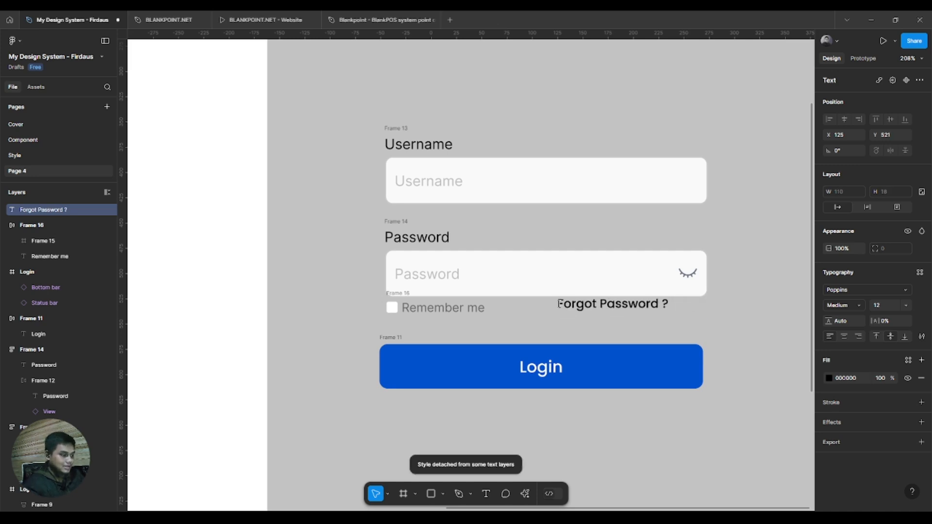
Set the Forgot Password ? text to Regular weight and place it level with Remember me, at the Password field's right end.
scroll(564, 311, "up", 2)
key("Escape")
left_click_drag(610, 304, 619, 304)
key("ctrl+b")
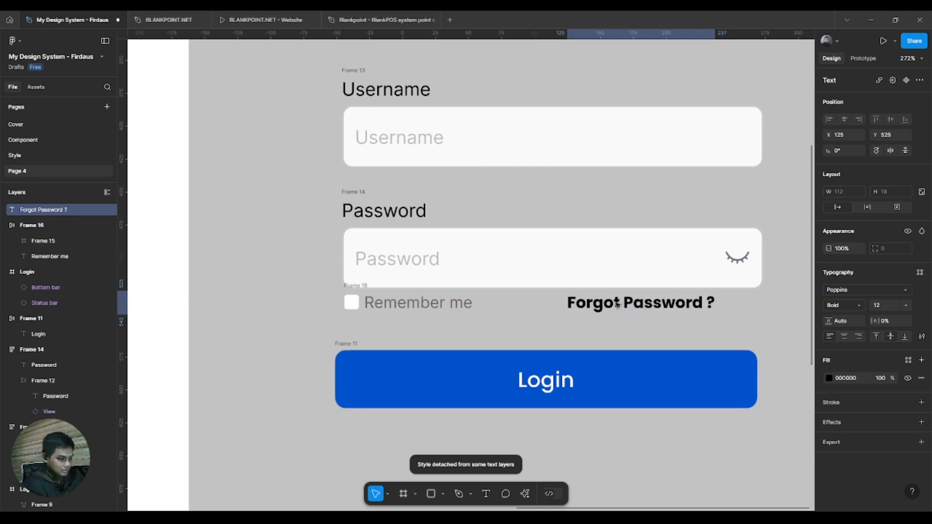
key("ctrl+z")
left_click(432, 312)
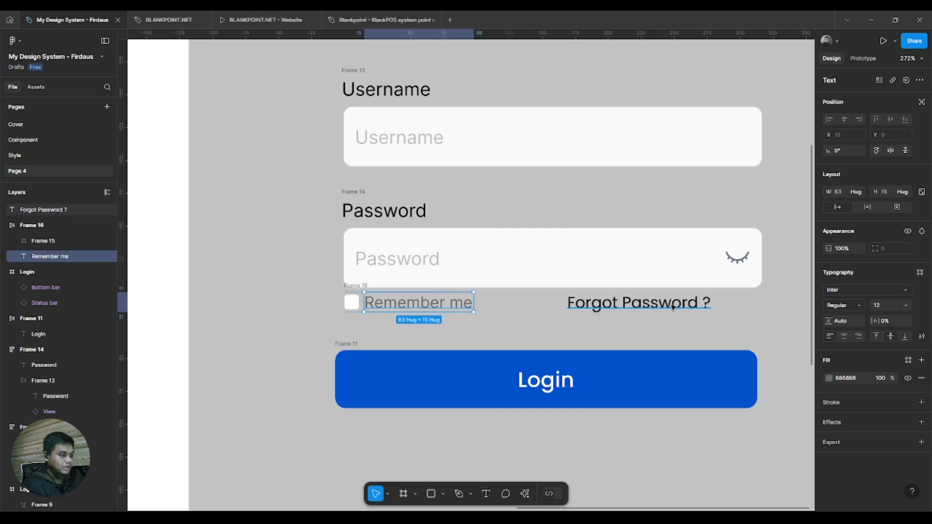
left_click_drag(687, 303, 792, 328)
Copy the Remember me text's fill colour 686868 onto the Forgot Password ? text.
left_click(419, 303)
left_click(862, 382)
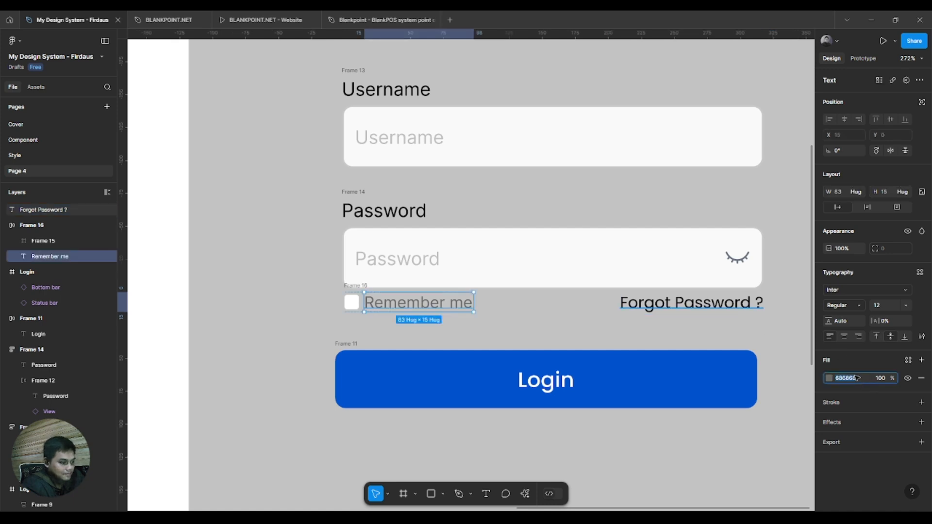
left_click(692, 303)
left_click(855, 378)
key("ctrl+v")
key("Return")
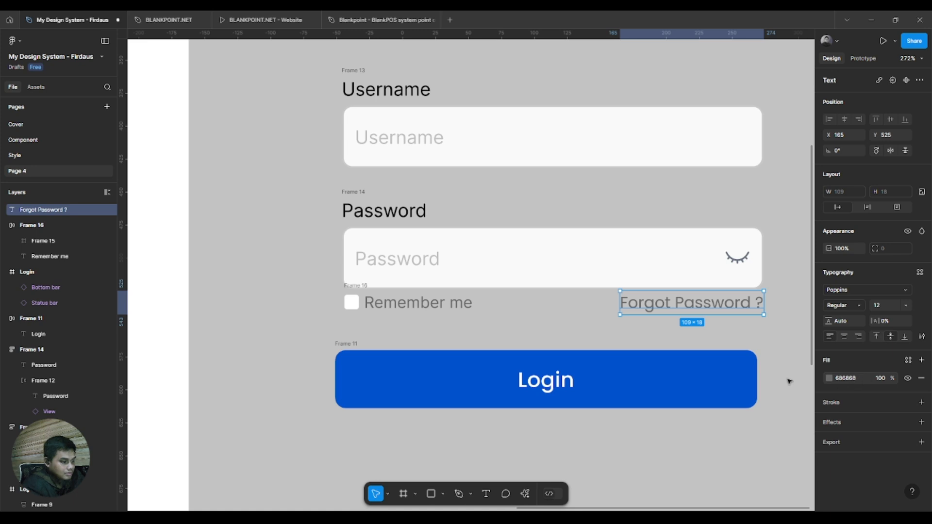
left_click(548, 314)
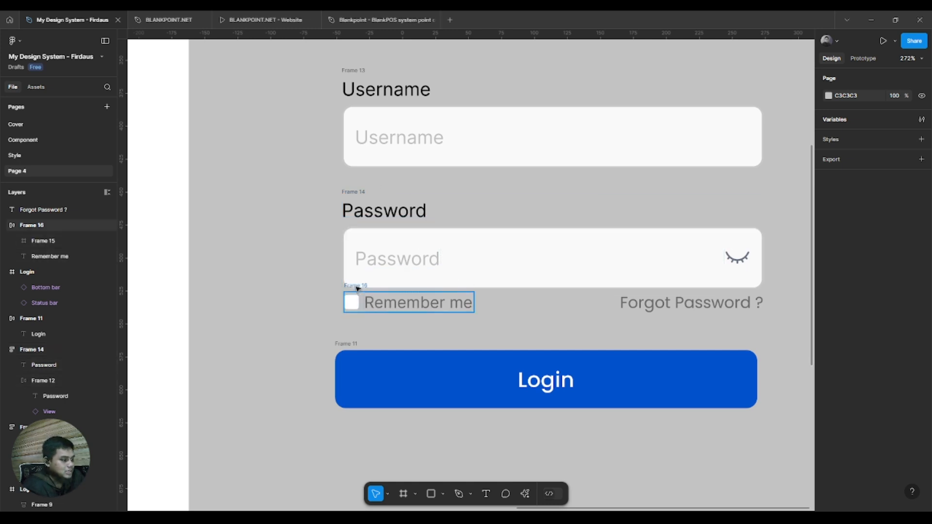
Wrap the Remember me frame and the Forgot Password ? text in a horizontal auto layout with a width of 320.
left_click(417, 303)
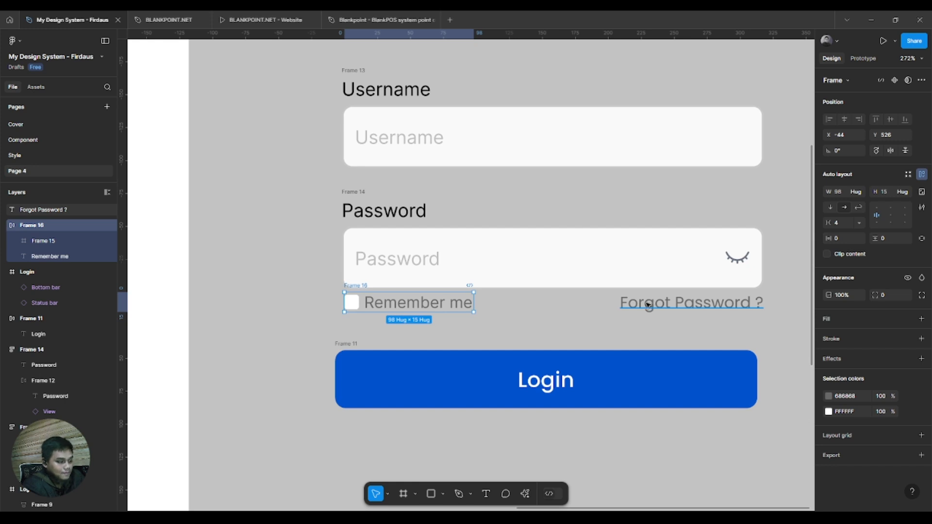
left_click(649, 304, "shift")
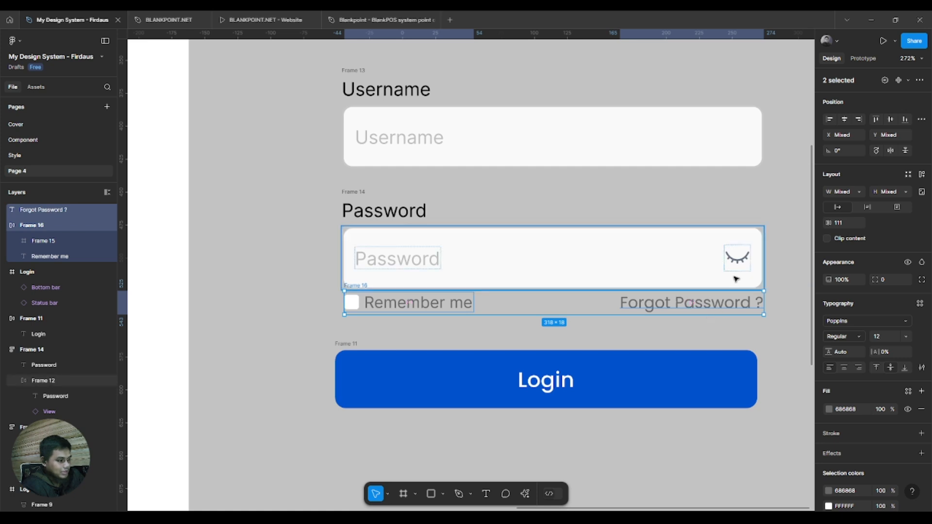
key("shift+a")
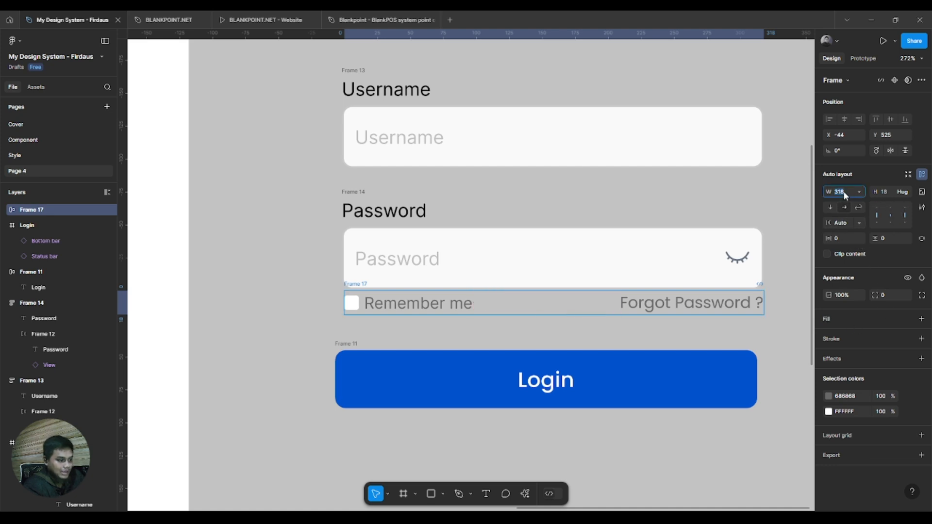
type("32")
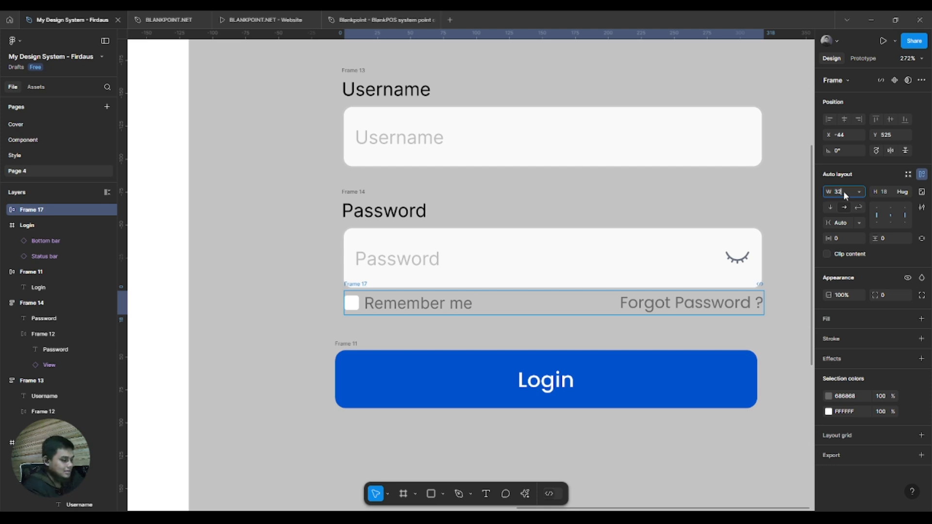
type("0")
key("Return")
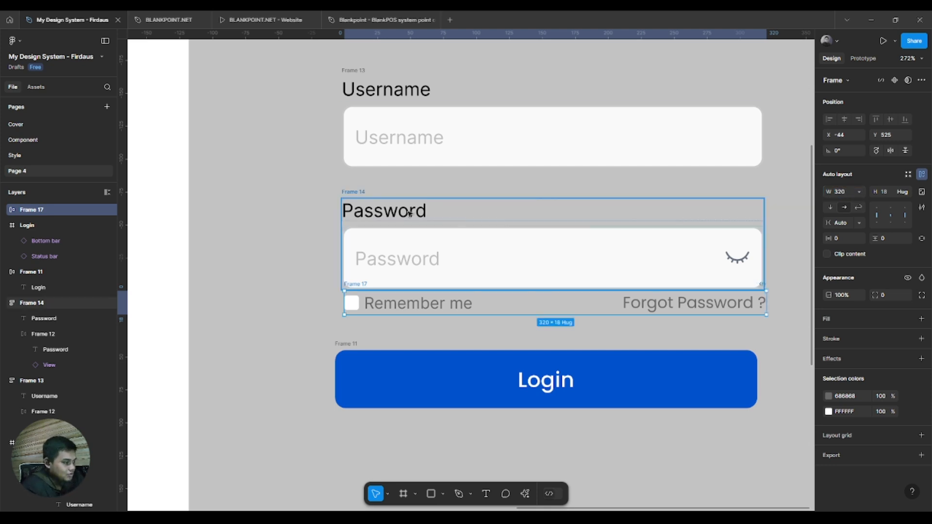
Align the Remember me and Forgot Password ? row with the Password group's left edge, directly beneath the group.
left_click(354, 193)
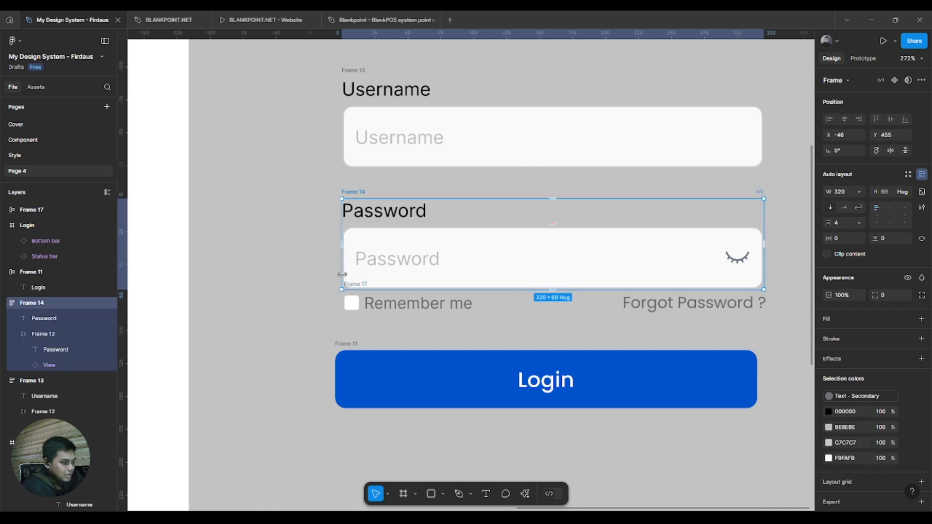
scroll(351, 305, "up", 3)
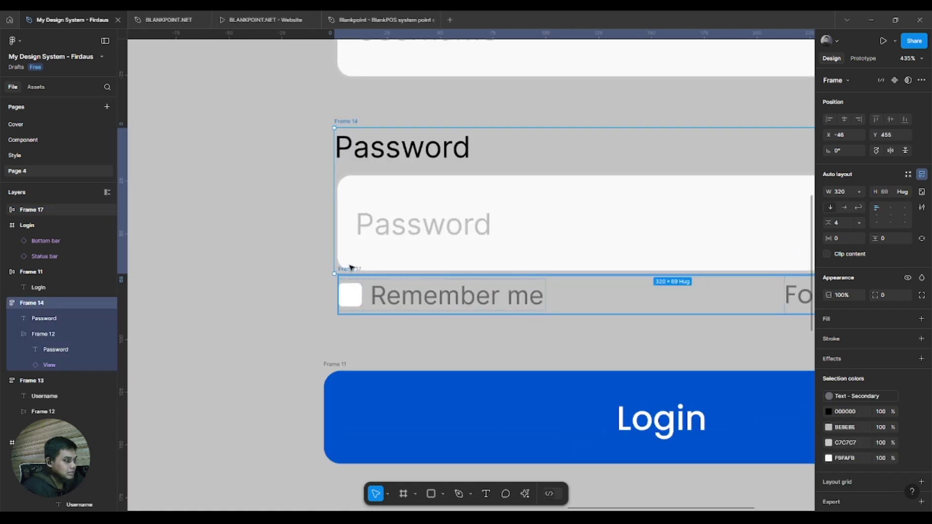
left_click_drag(358, 265, 383, 286)
key("ctrl+z")
key("Escape")
left_click_drag(346, 273, 343, 274)
Cut the Remember me and Forgot Password ? row and paste it into the Password group's auto layout, beneath the input box.
scroll(343, 278, "down", 3)
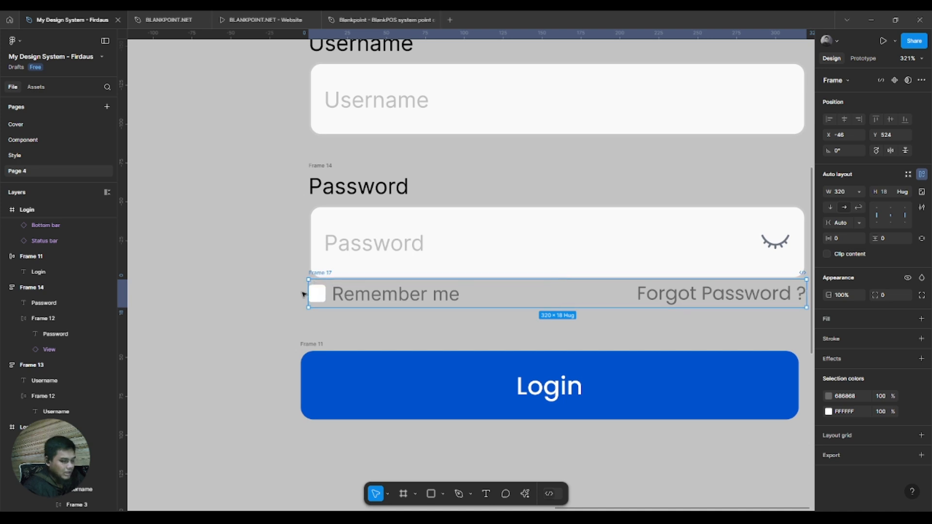
left_click_drag(294, 316, 280, 312)
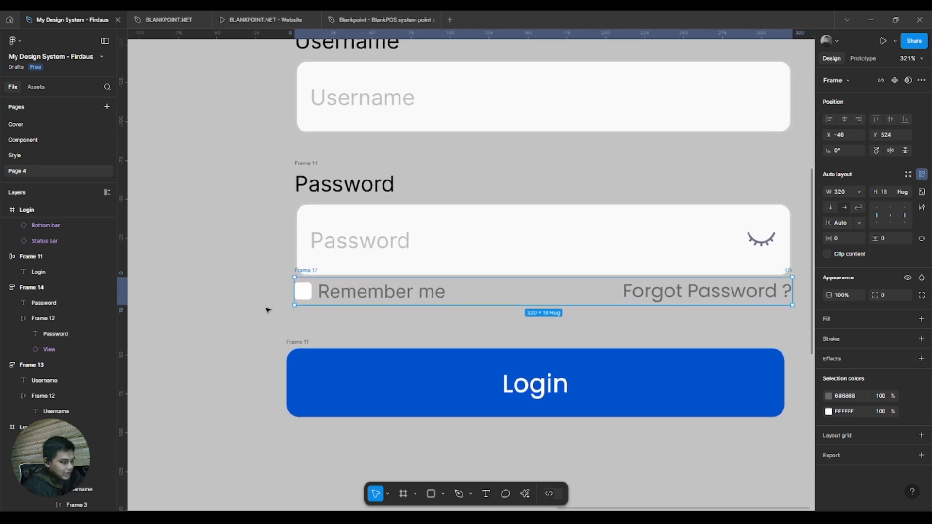
key("Delete")
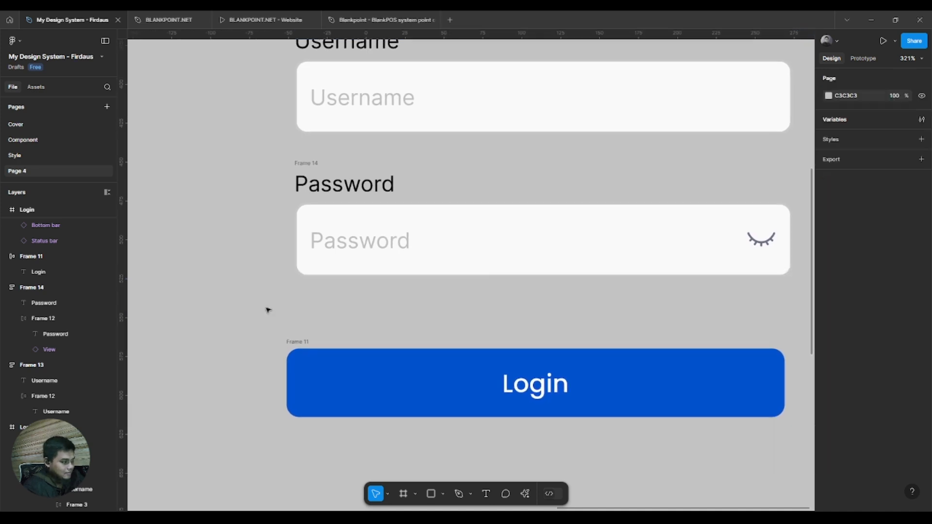
left_click(307, 165)
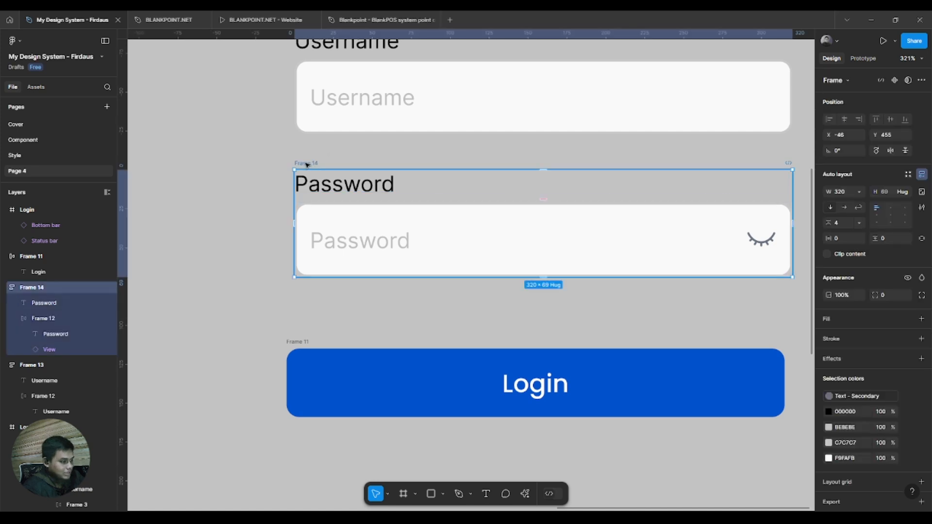
key("ctrl+v")
left_click(238, 222)
scroll(237, 222, "down", 5)
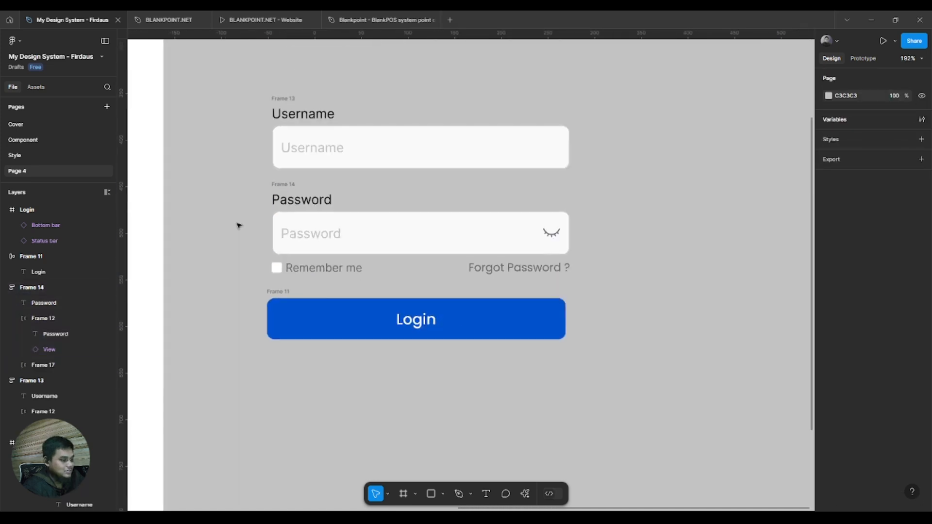
Add a text reading "Sign in now" on the canvas above the Username field.
left_click_drag(227, 248, 419, 251)
scroll(515, 228, "up", 1)
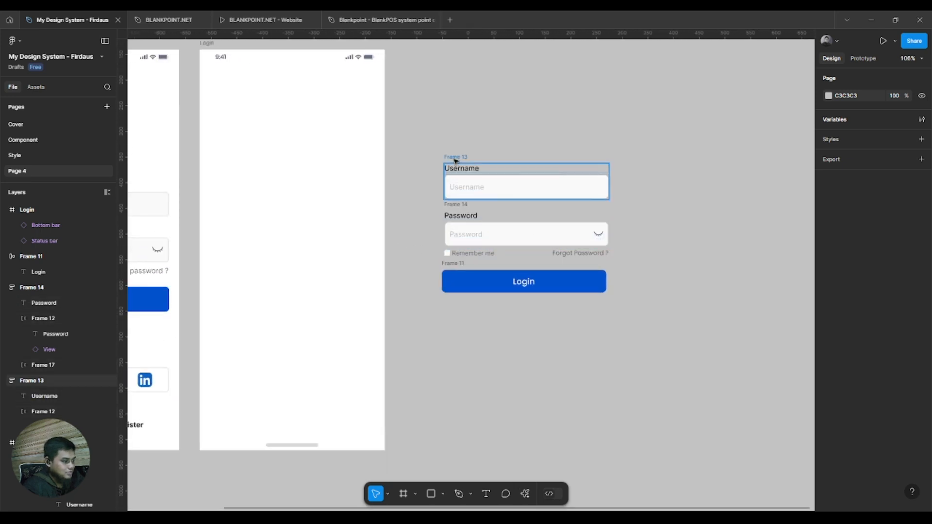
left_click_drag(459, 197, 529, 224)
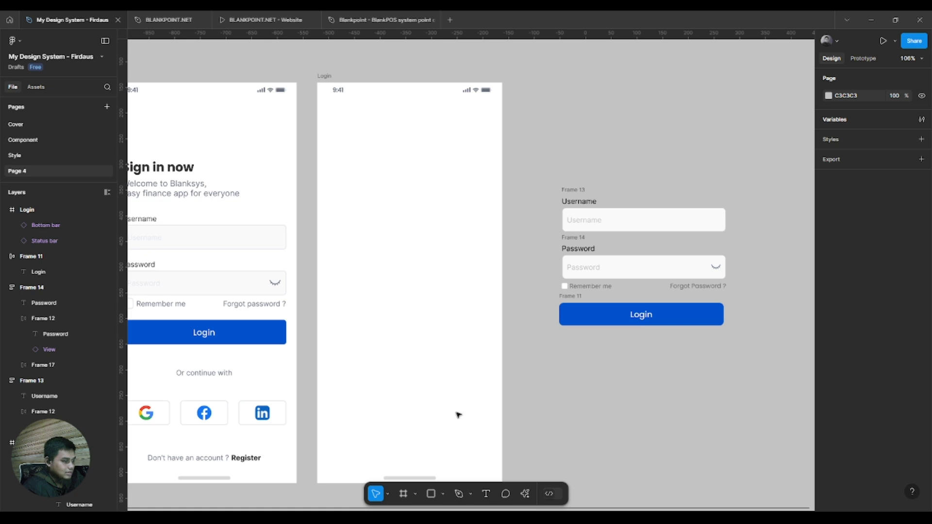
scroll(459, 415, "left", 5)
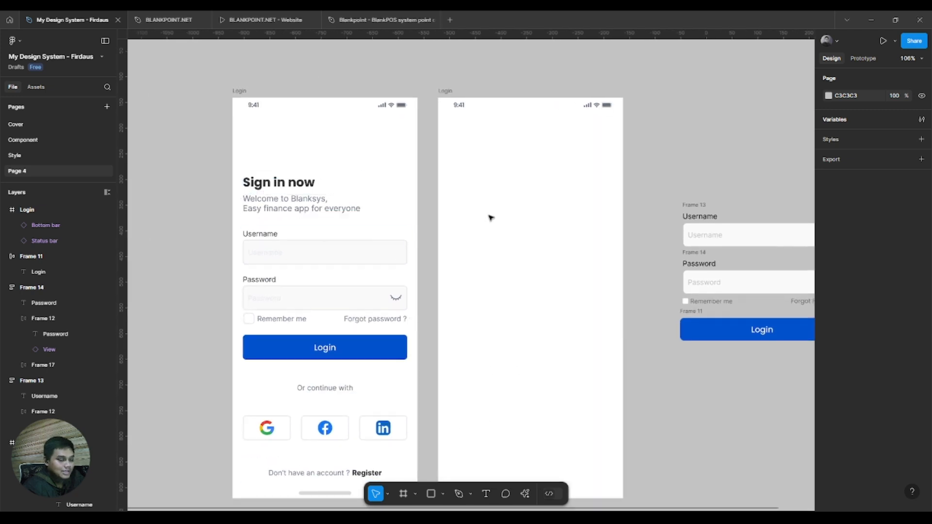
scroll(489, 217, "right", 3)
scroll(489, 217, "up", 2)
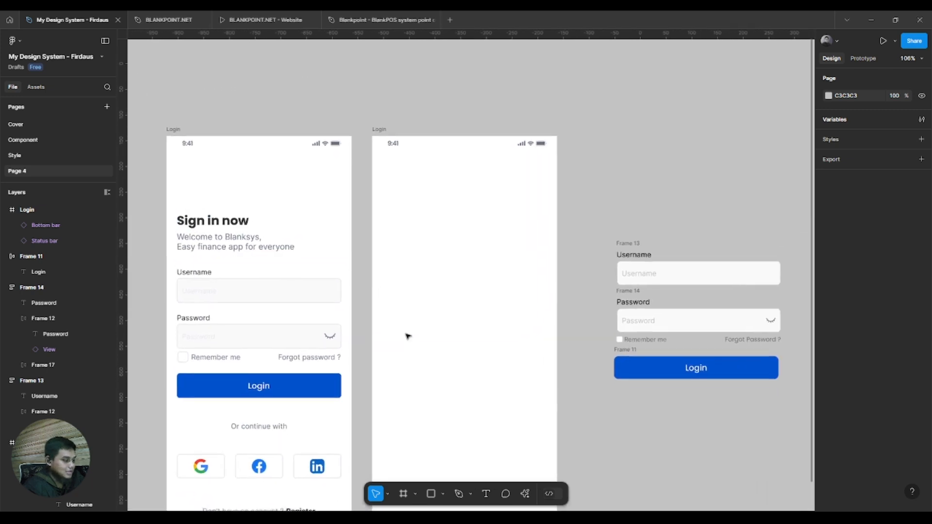
left_click(486, 494)
left_click(622, 184)
type("Soi")
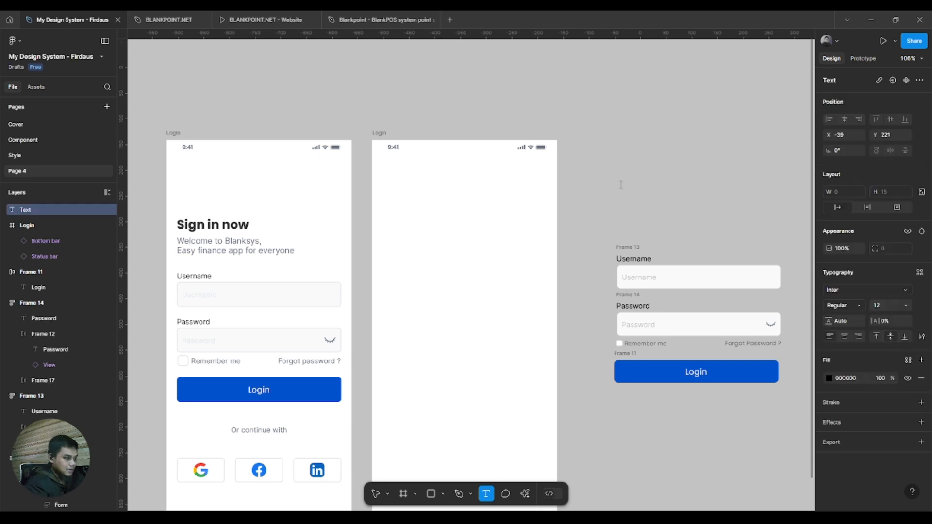
key("Escape")
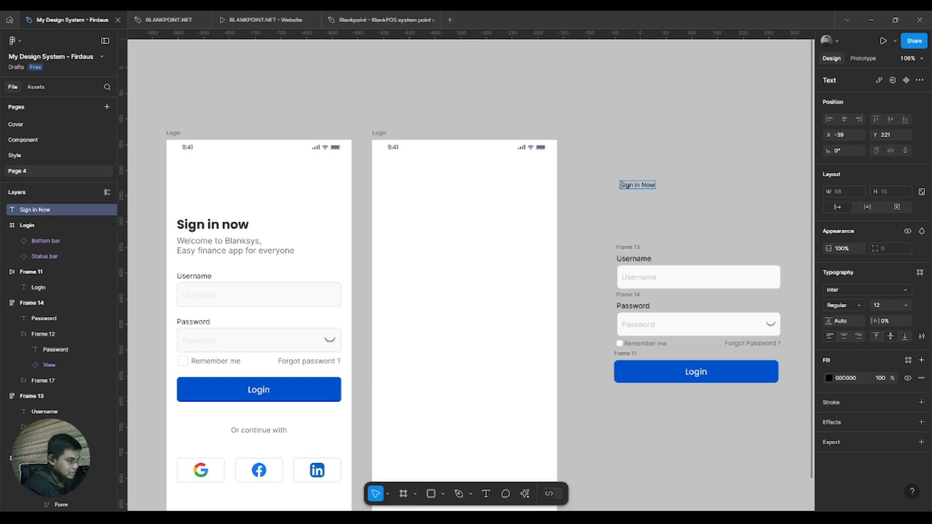
key("BackSpace")
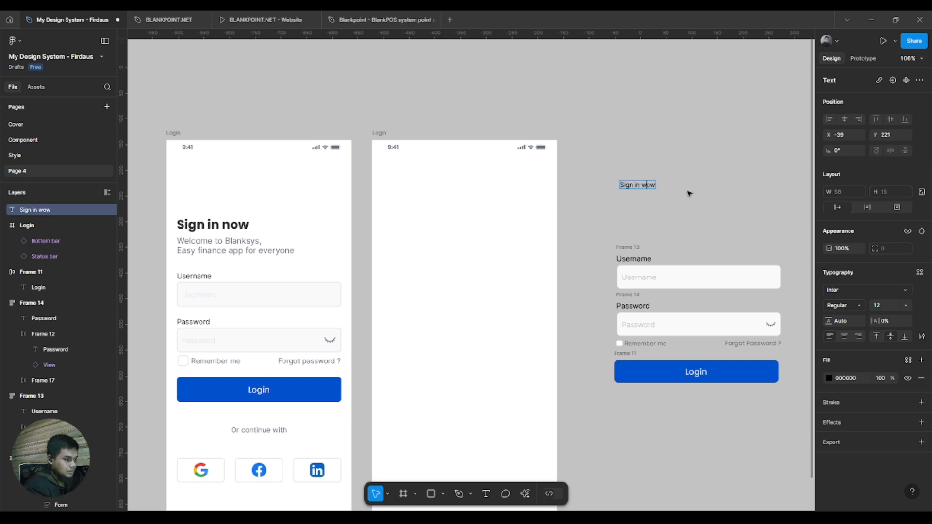
key("ctrl+a")
key("Right")
key("BackSpace")
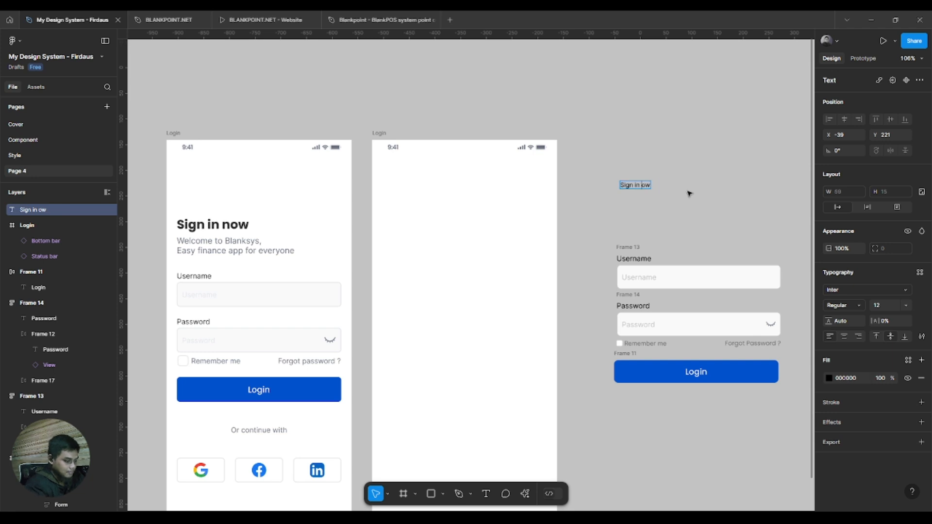
type("n")
Make the "Sign in now" text bold and set its font size to 24, as in the reference heading.
key("ctrl+a")
key("ctrl+b")
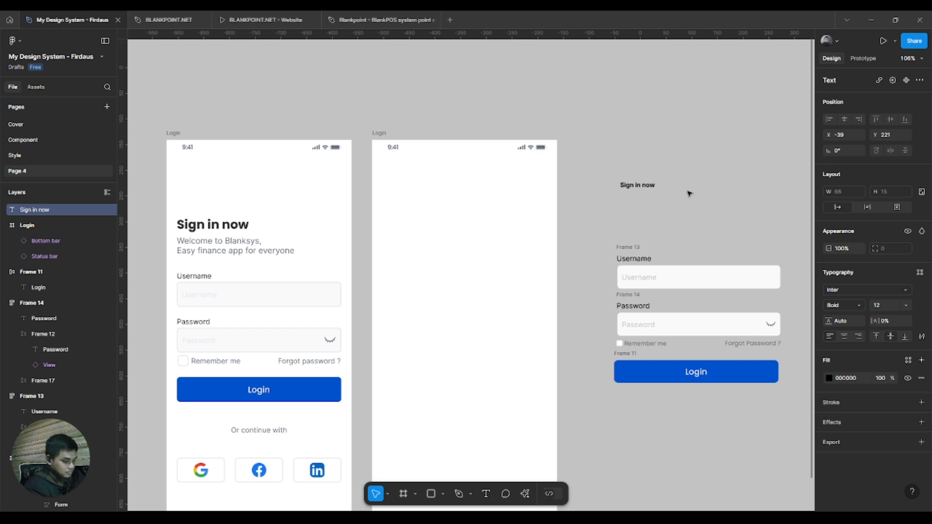
key("ctrl+shift+period")
key("ctrl+shift+period")
key("ctrl+shift+period")
key("ctrl+shift+period")
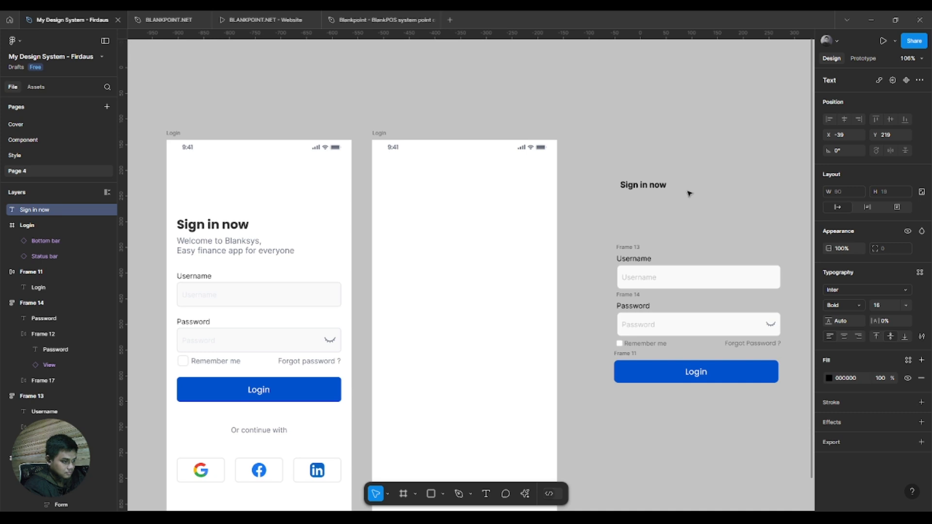
key("ctrl+shift+period")
key("ctrl+shift+period")
key("ctrl+shift+period")
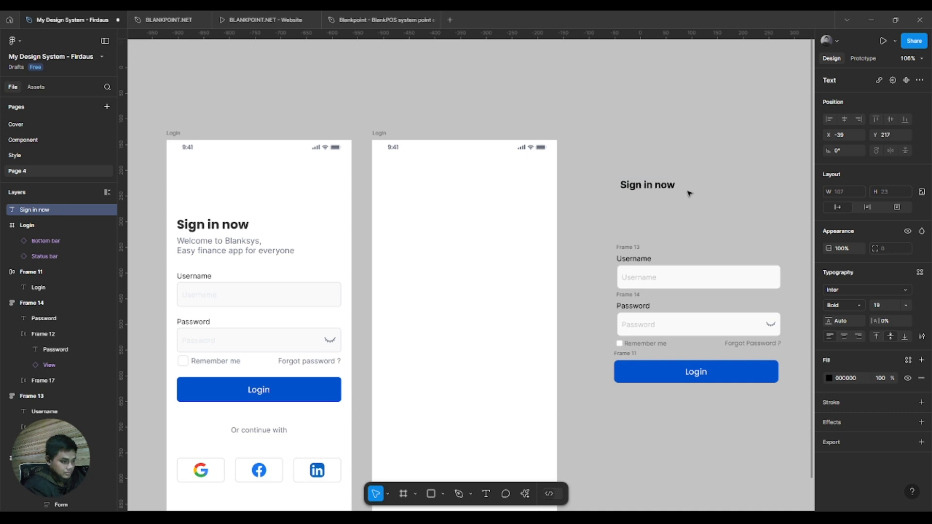
key("ctrl+shift+period")
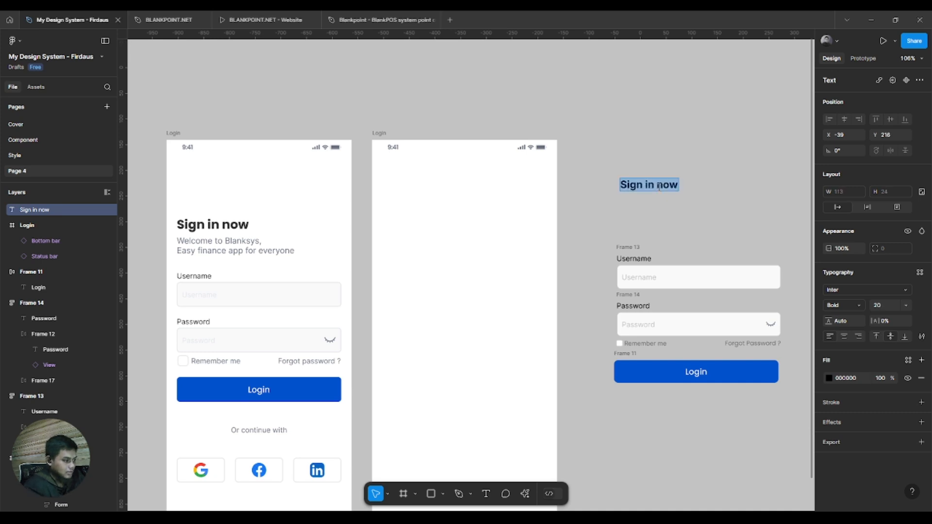
left_click(238, 223, "ctrl")
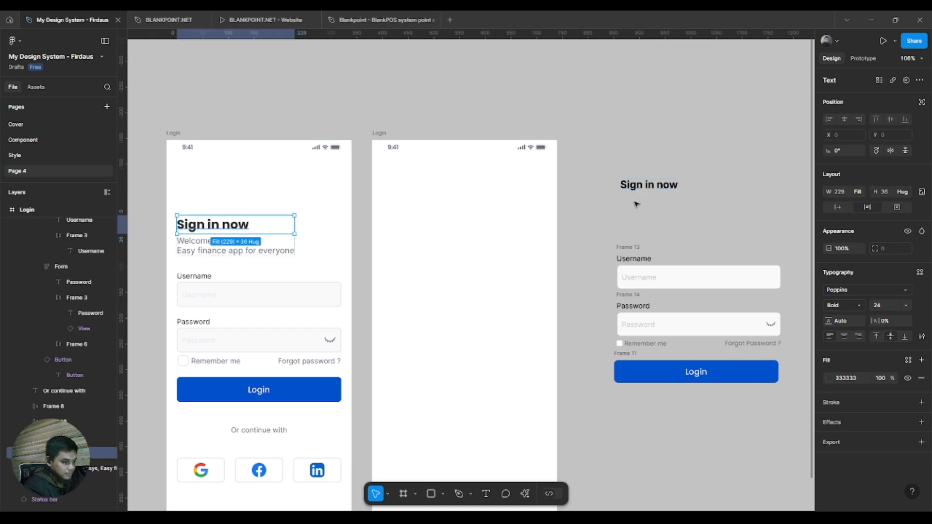
left_click(655, 189)
key("ctrl+shift+period")
key("ctrl+shift+period")
key("ctrl+shift+period")
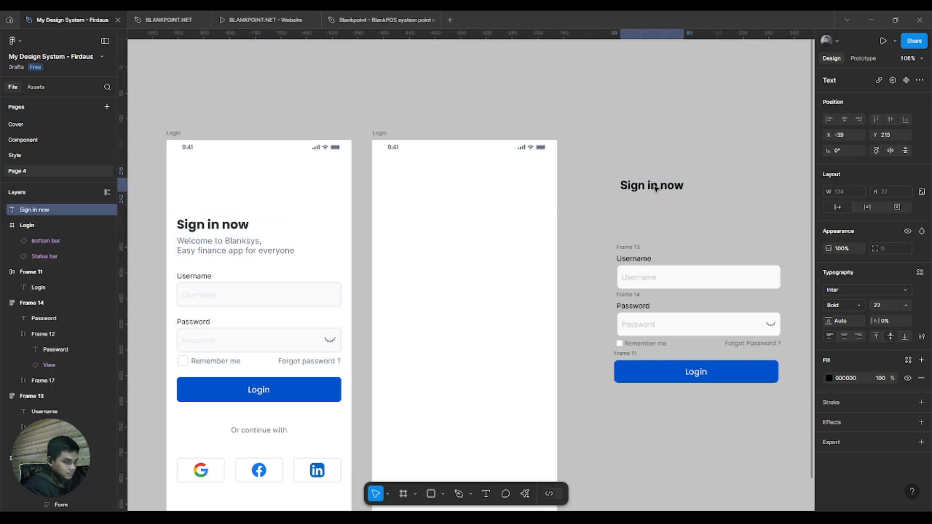
key("ctrl+shift+period")
Copy the "Welcome to Blanksys, Easy finance app for everyone" text from the reference and place it above the Username group, aligned to its left edge.
left_click(215, 244, "ctrl")
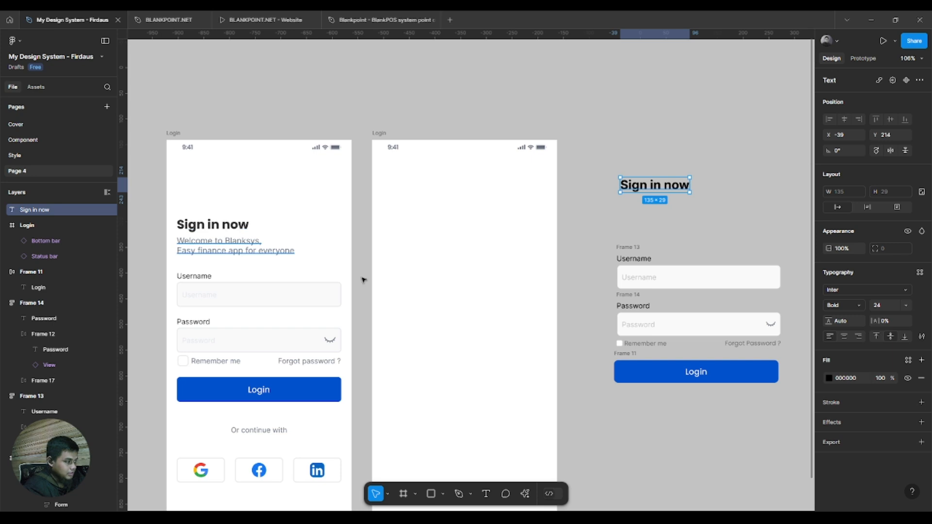
left_click_drag(694, 240, 508, 223)
scroll(660, 245, "up", 5)
left_click(666, 228)
key("ctrl+v")
left_click_drag(403, 264, 391, 212)
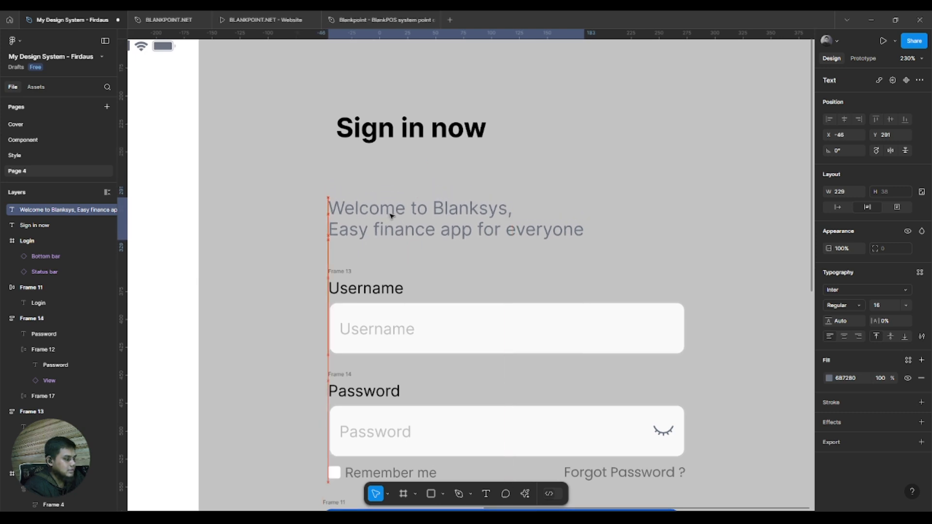
Place "Sign in now" directly above the welcome text, left-aligned, and wrap both texts in a vertical auto layout.
left_click_drag(385, 135, 376, 185)
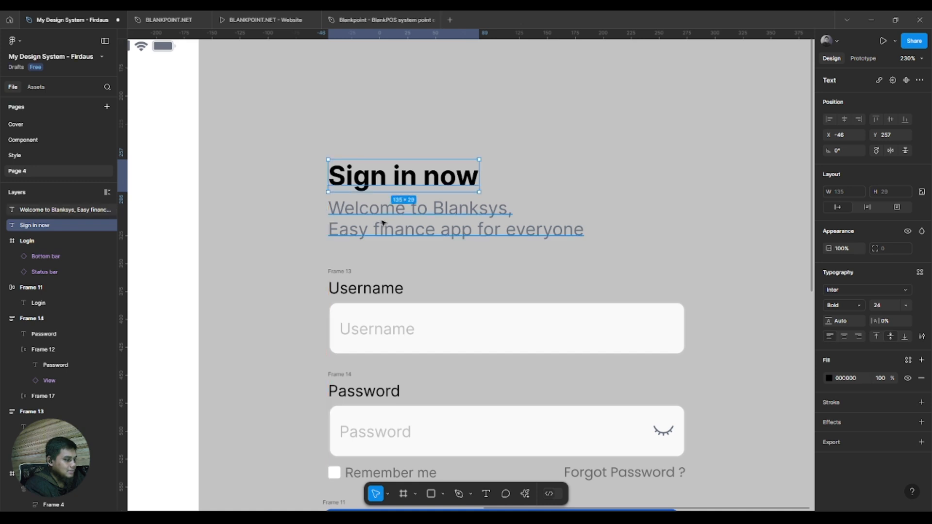
scroll(383, 224, "left", 1)
left_click(384, 226, "shift")
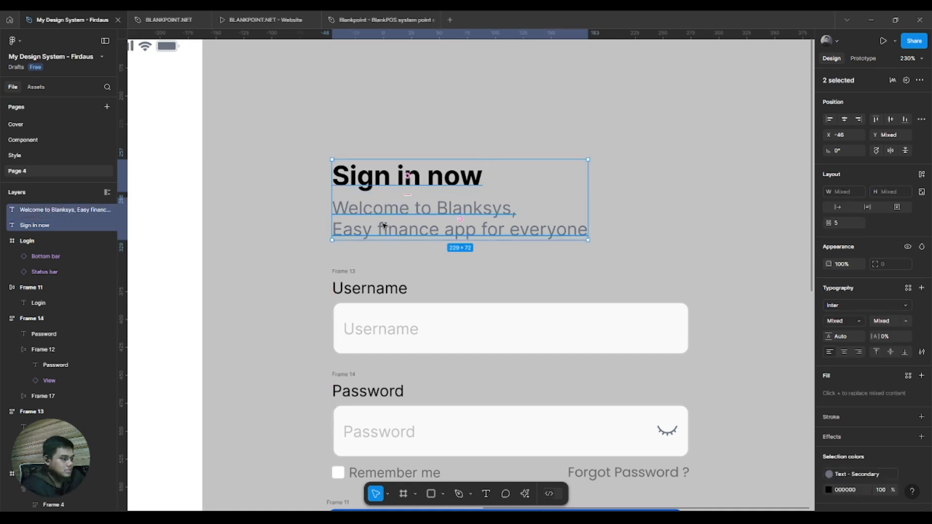
key("shift+a")
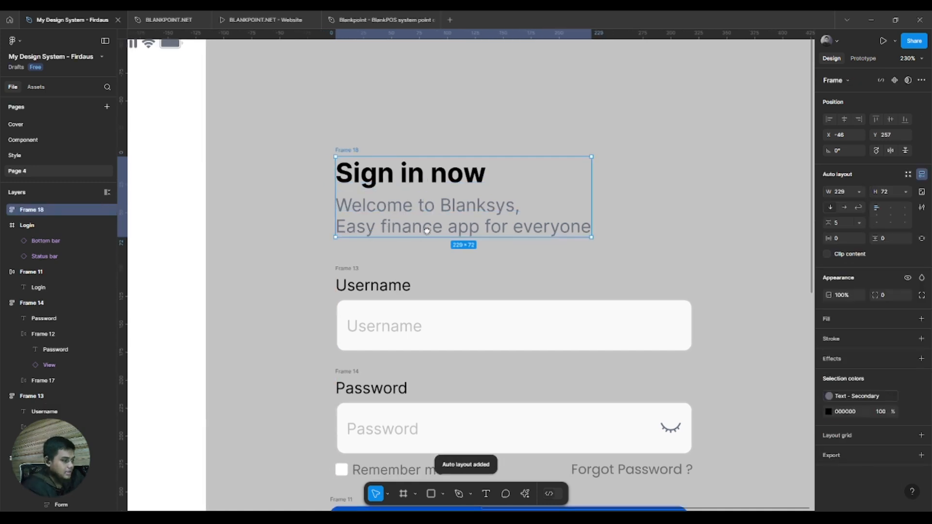
Move the heading auto layout into the empty Login frame at X 20, Y 149, level with the reference heading.
scroll(437, 240, "down", 5)
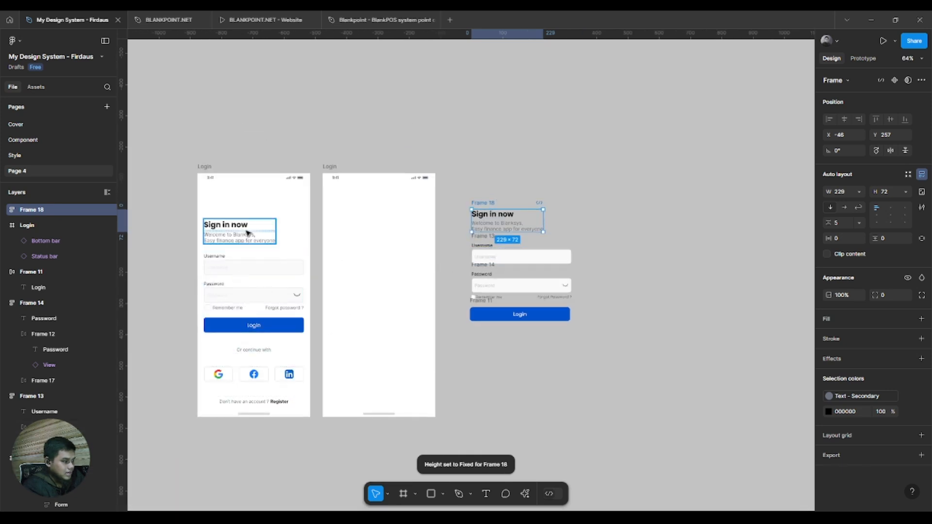
left_click_drag(504, 220, 365, 231)
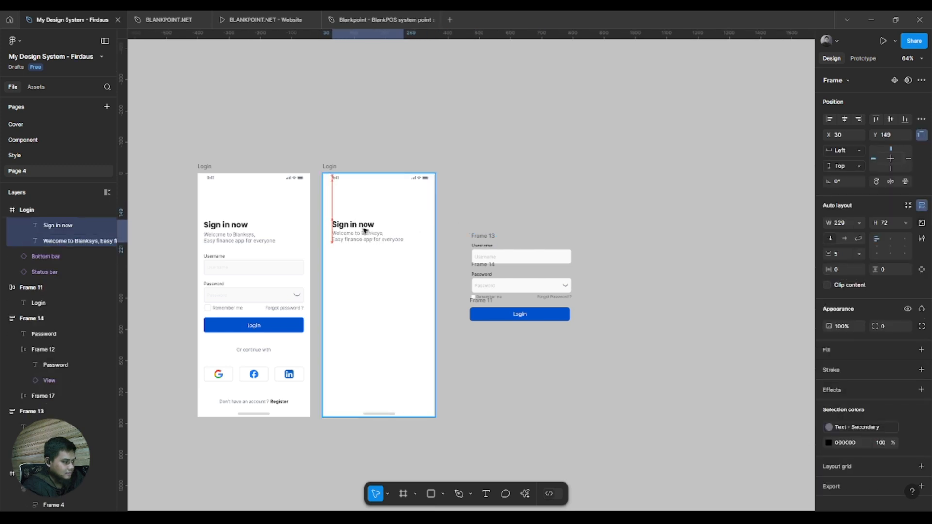
key("alt")
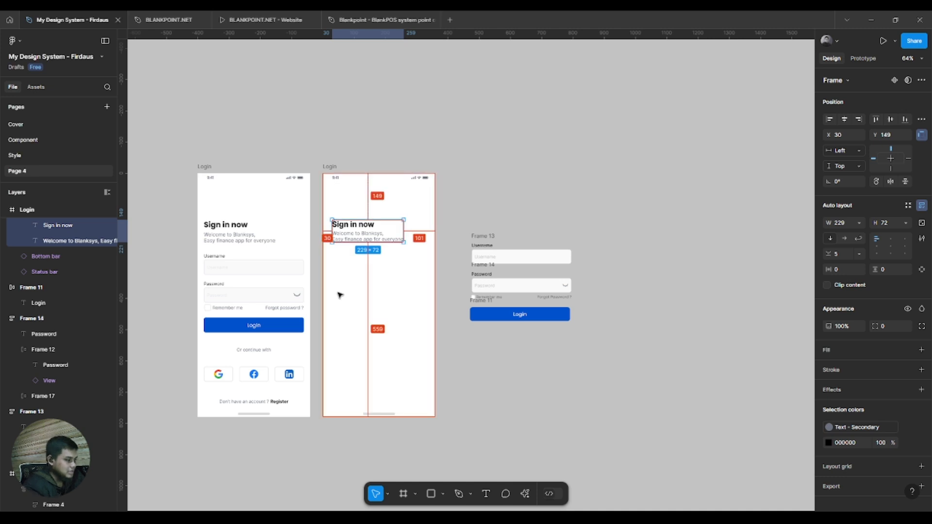
key("Left")
key("Left")
key("Left")
key("Left")
key("Left")
key("Left")
key("Left")
key("Left")
key("Left")
key("Left")
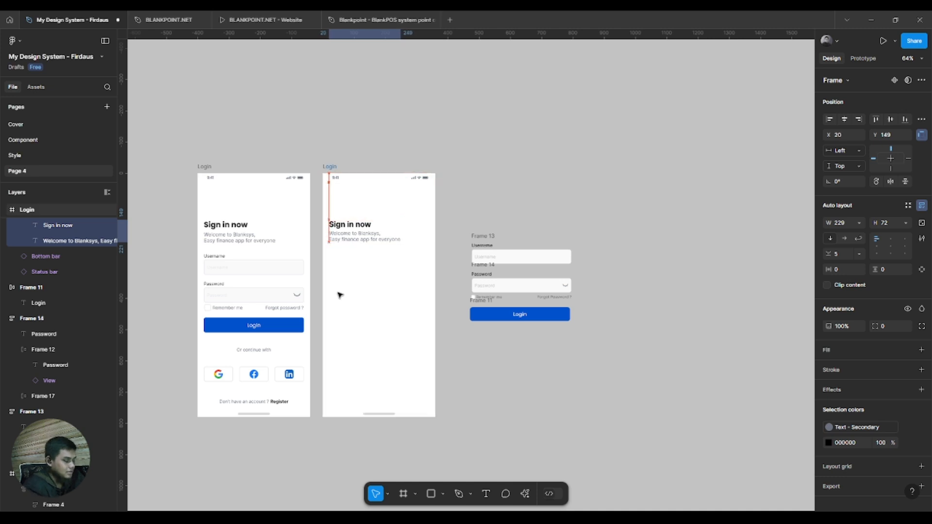
Wrap the Username group, Password group and Login button together in a vertical auto layout.
scroll(342, 282, "up", 5)
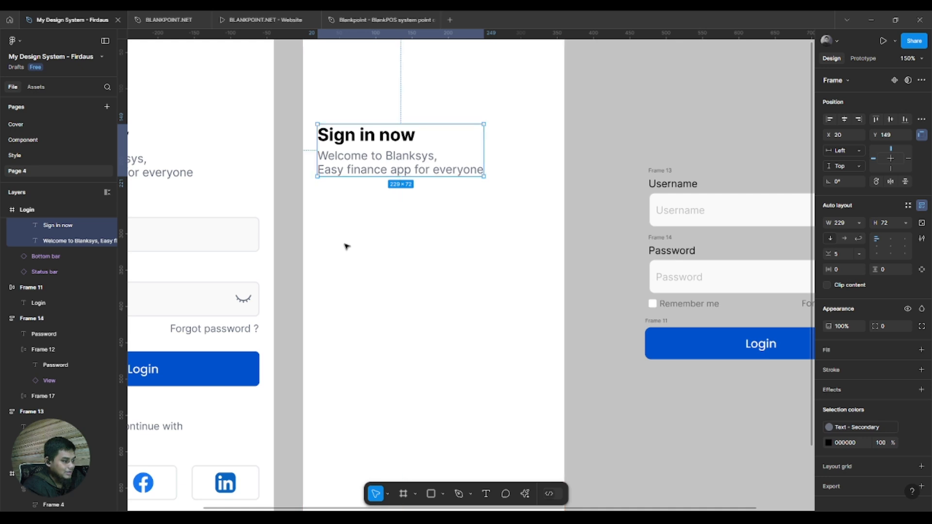
scroll(346, 246, "down", 5)
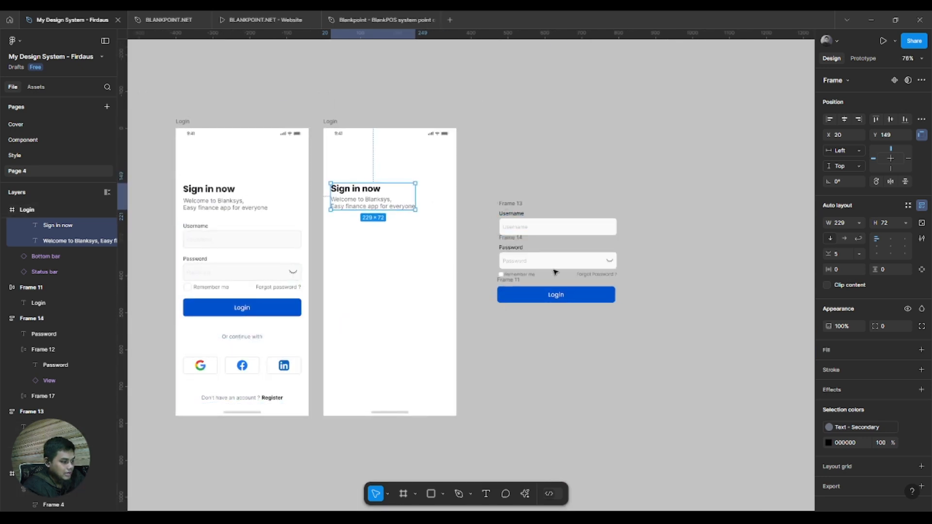
left_click_drag(670, 329, 476, 162)
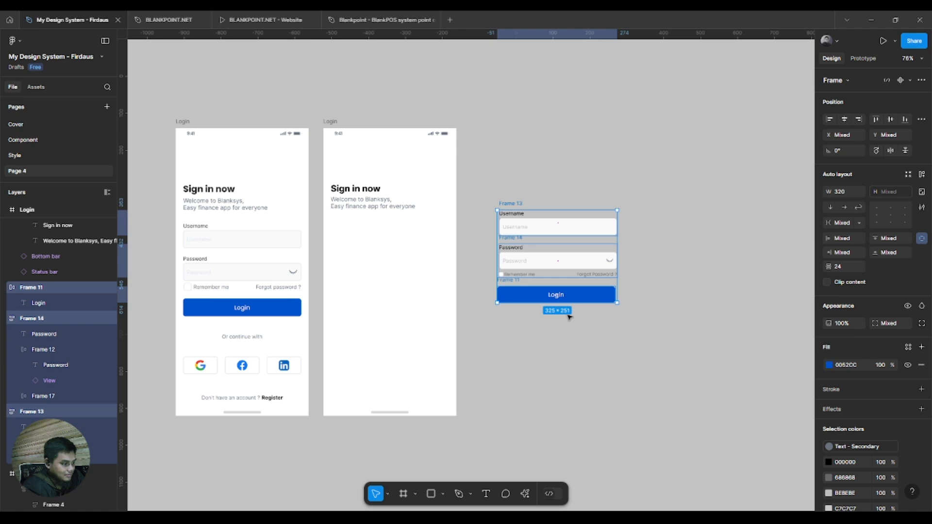
key("shift+a")
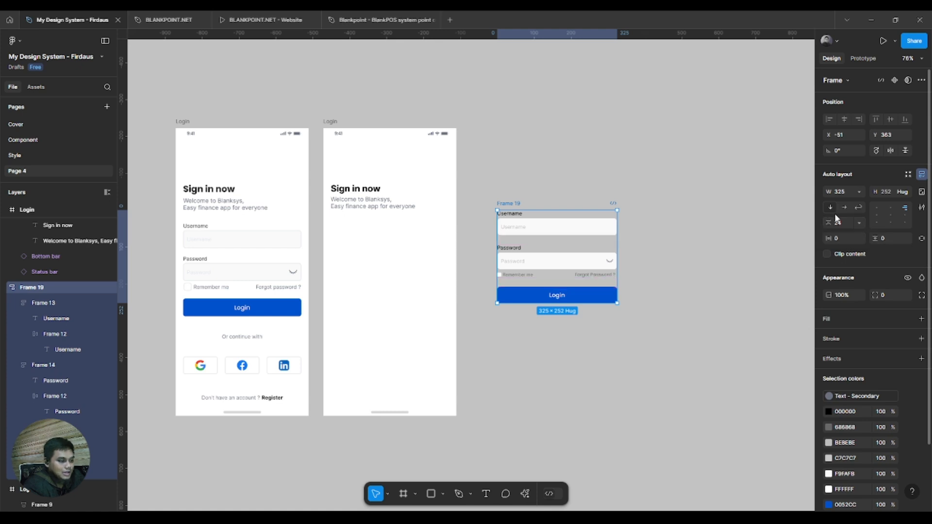
Try the horizontal direction on the form's auto layout and return it to vertical.
left_click_drag(771, 243, 742, 254)
scroll(548, 259, "up", 1)
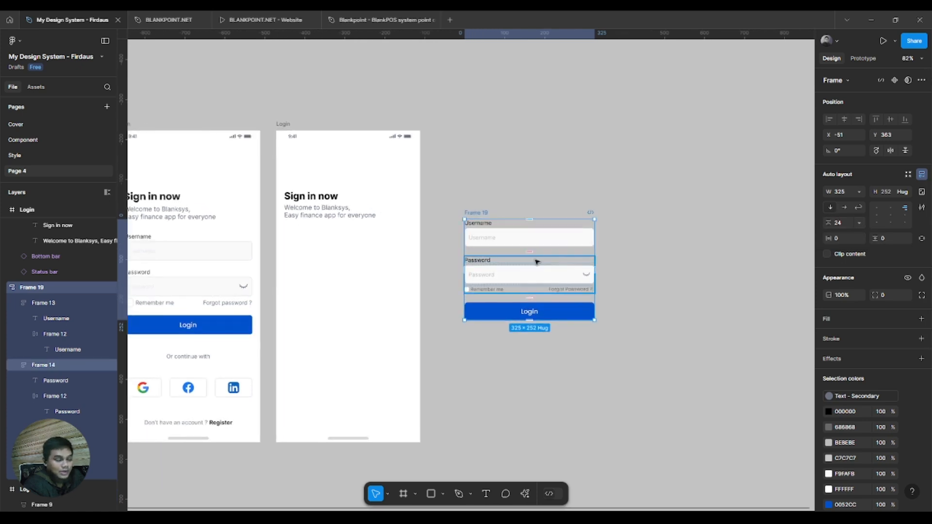
scroll(474, 246, "up", 2)
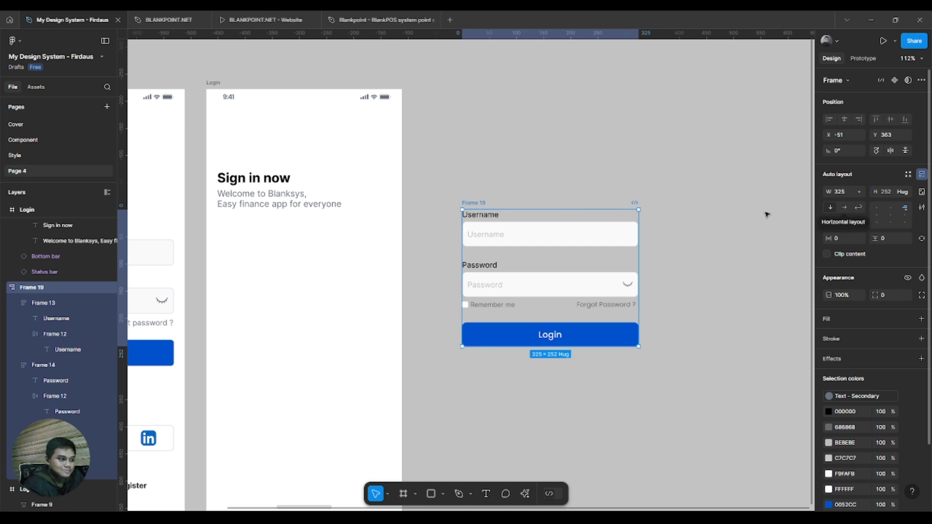
left_click(449, 199)
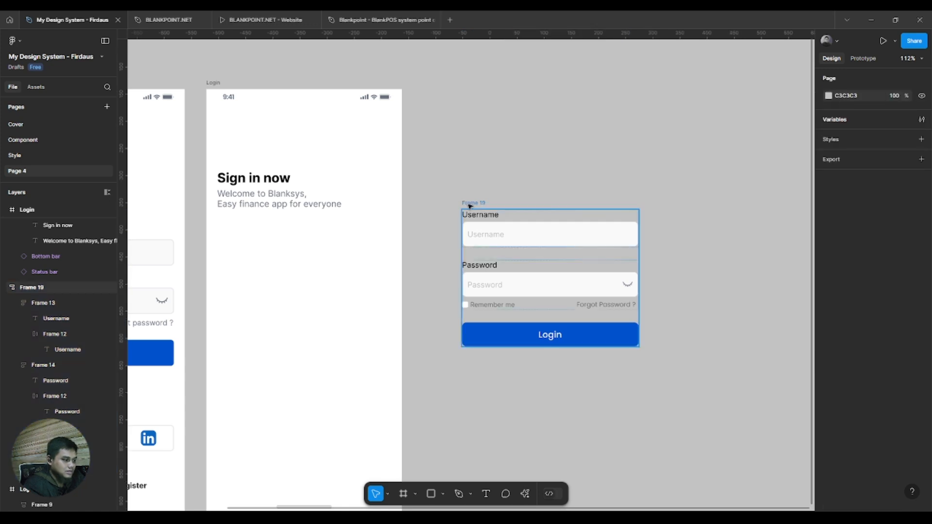
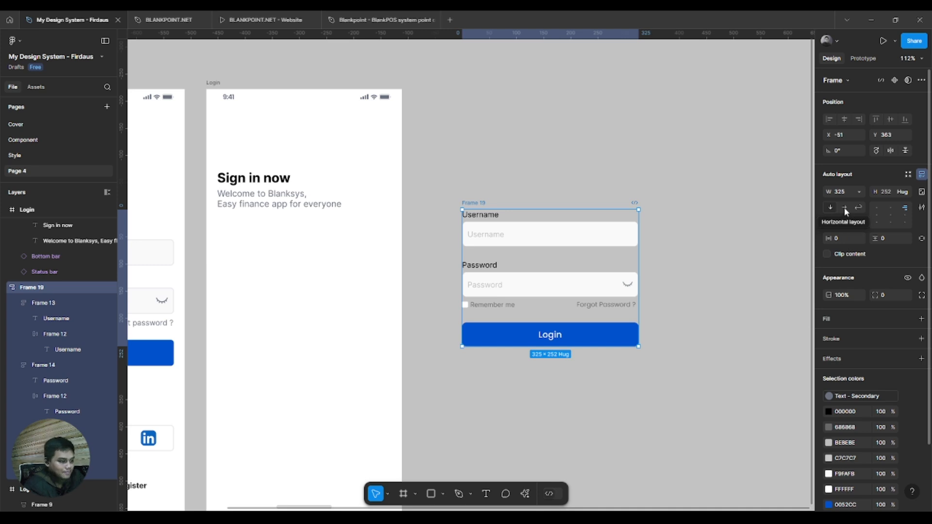
left_click(844, 208)
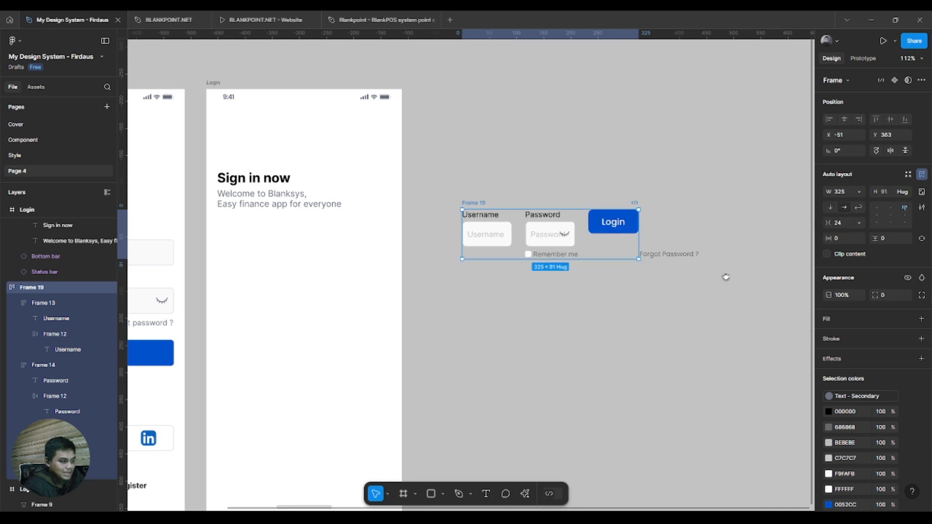
scroll(502, 251, "right", 2)
scroll(563, 252, "down", 2)
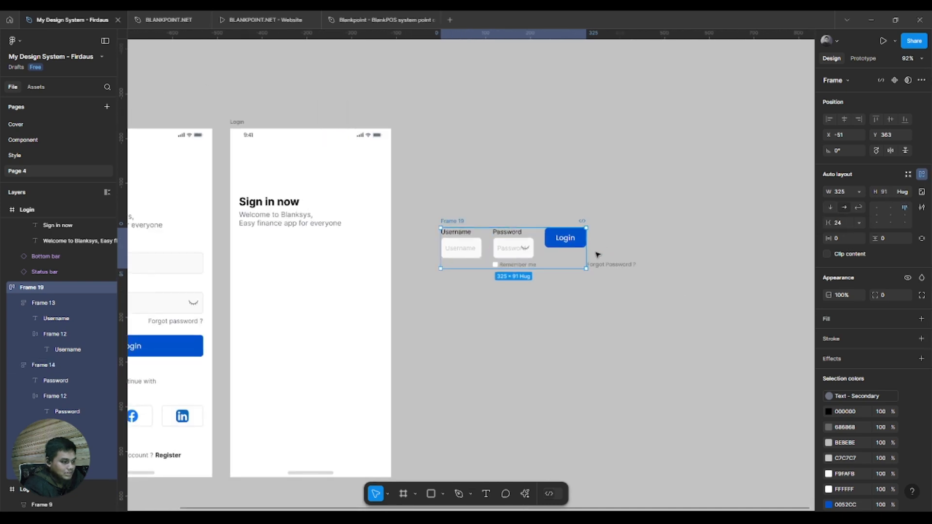
left_click_drag(711, 254, 893, 243)
key("ctrl+z")
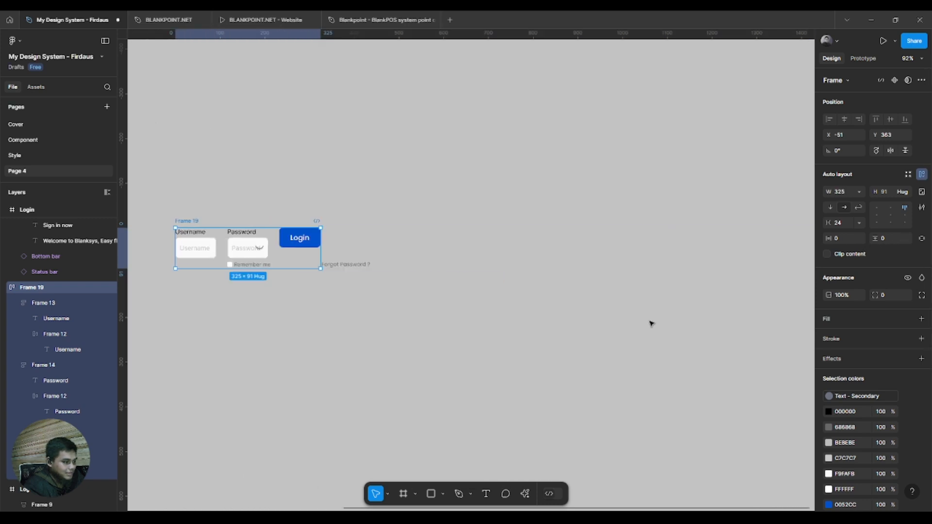
left_click(832, 206)
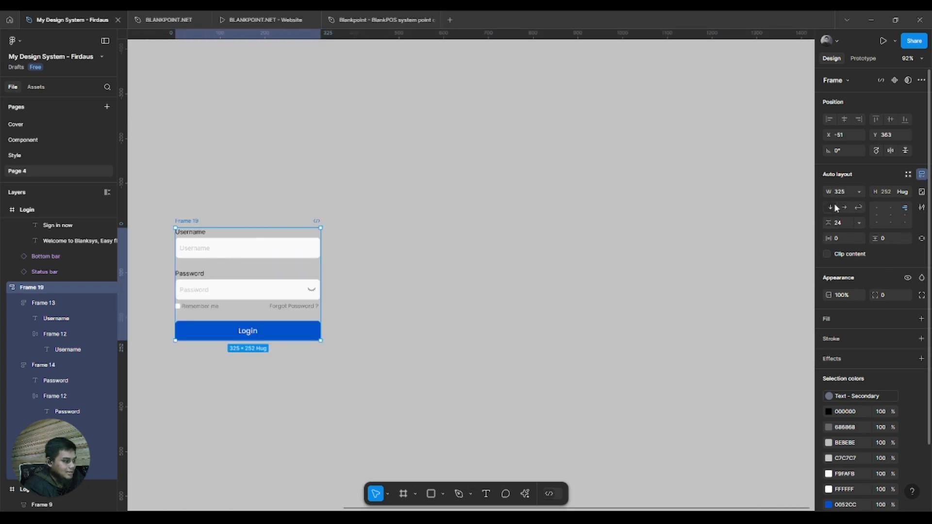
Move the form auto layout into the second Login frame below the heading, centred horizontally at X 17 and level with the reference form.
scroll(575, 264, "left", 5)
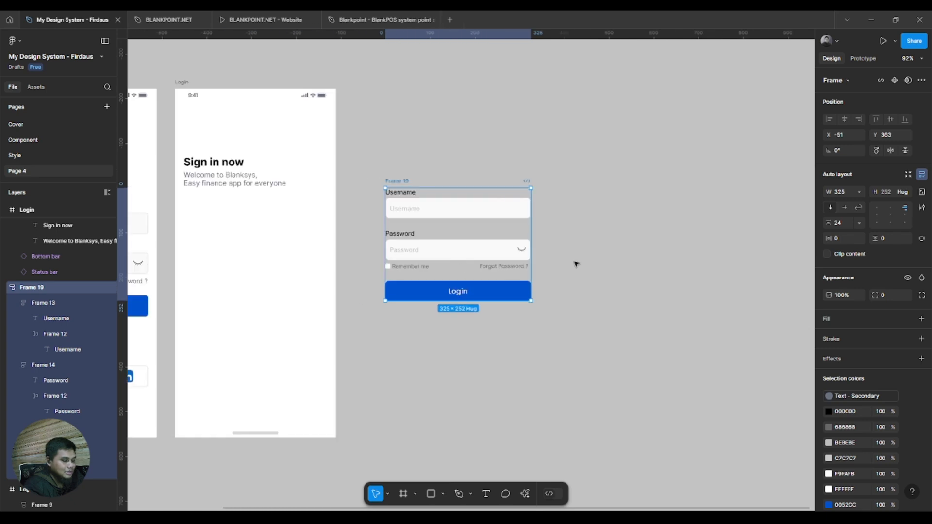
left_click(495, 250)
left_click(472, 201)
left_click(454, 291)
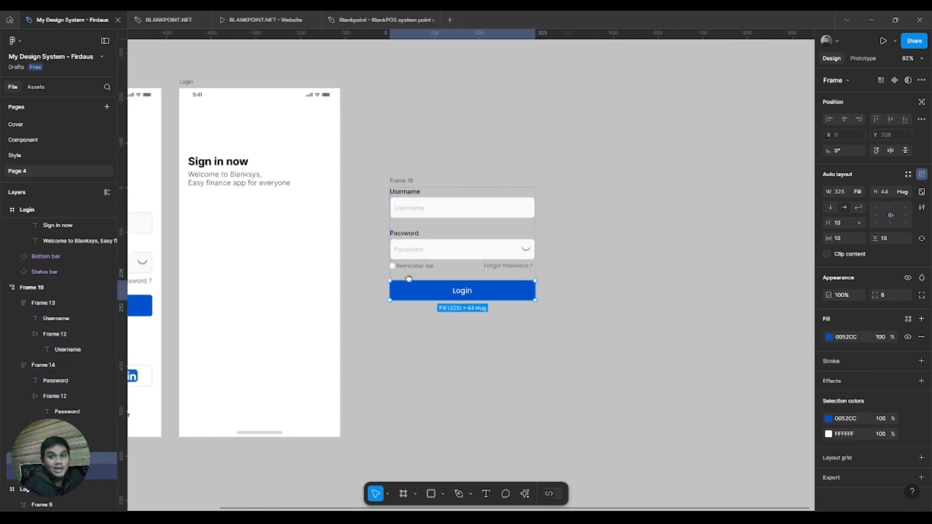
scroll(454, 291, "down", 5)
left_click(544, 135)
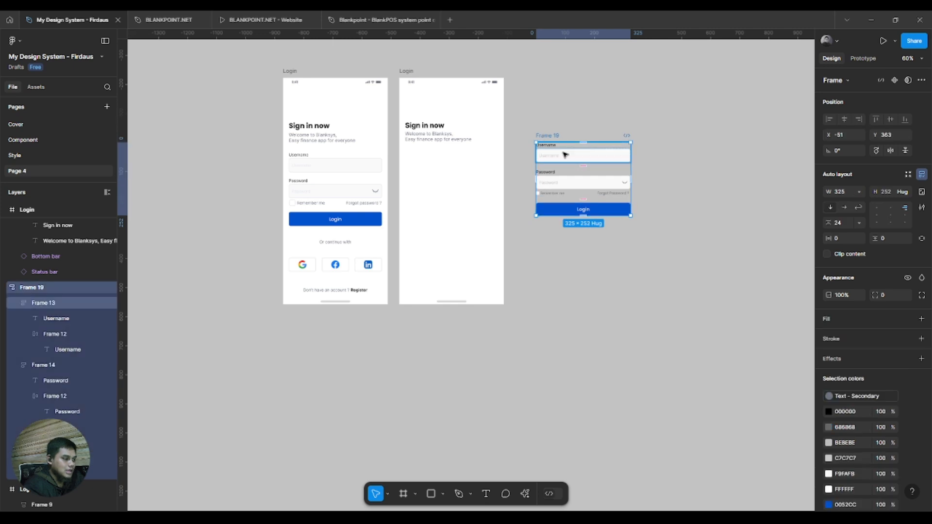
left_click_drag(564, 153, 435, 167)
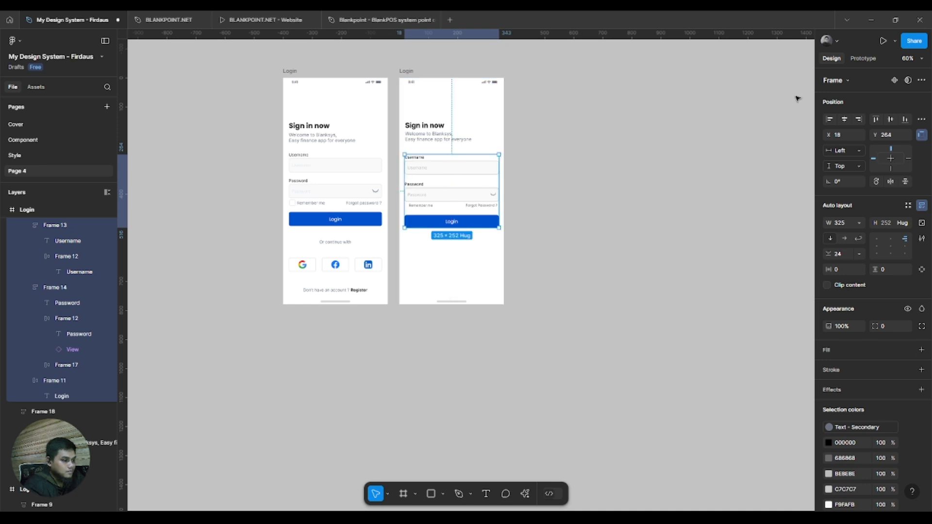
left_click(844, 120)
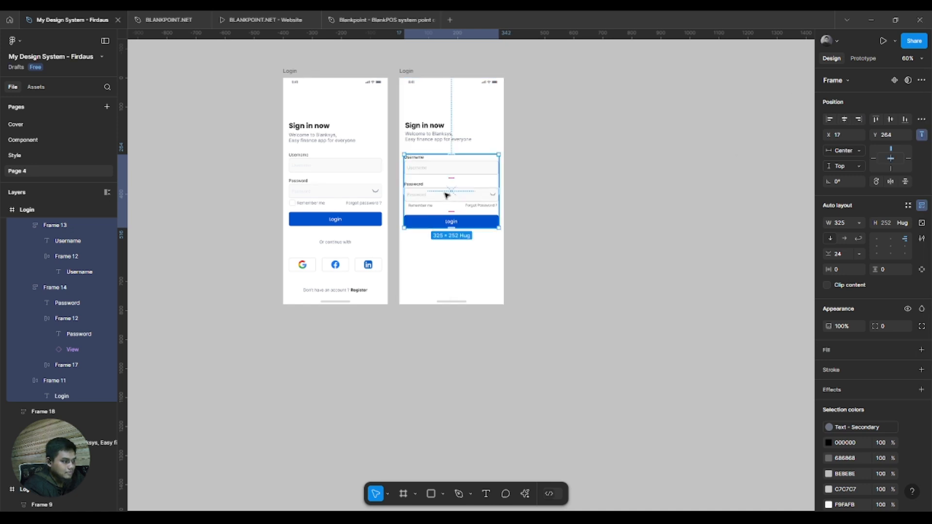
key("shift+Up")
Align the top edge of the rebuilt form with the reference form's auto layout.
left_click(339, 204, "shift")
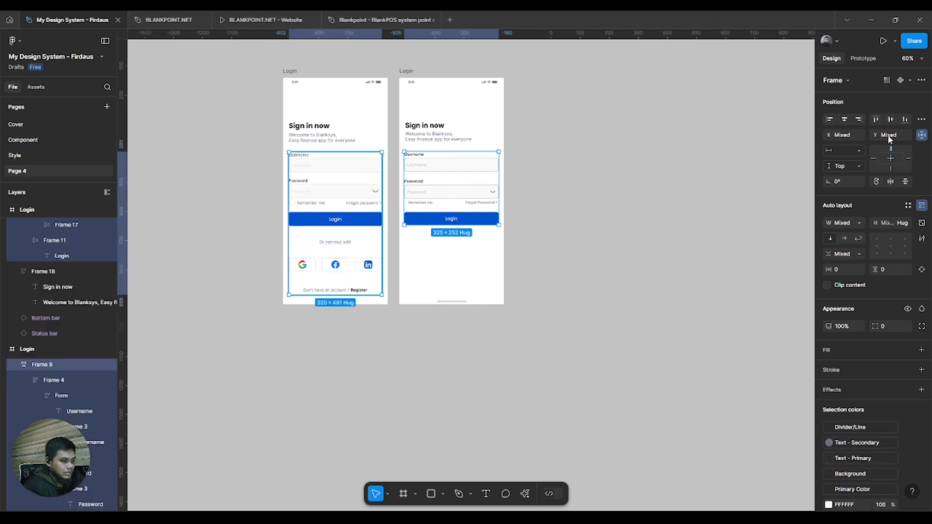
left_click(876, 120)
left_click(655, 188)
left_click_drag(606, 235, 706, 327)
key("ctrl+z")
left_click(604, 298)
Copy the "Or continue with" text from the reference into the rebuilt Login frame and place it below the Login button at X 17, Y 565.
scroll(604, 301, "up", 3)
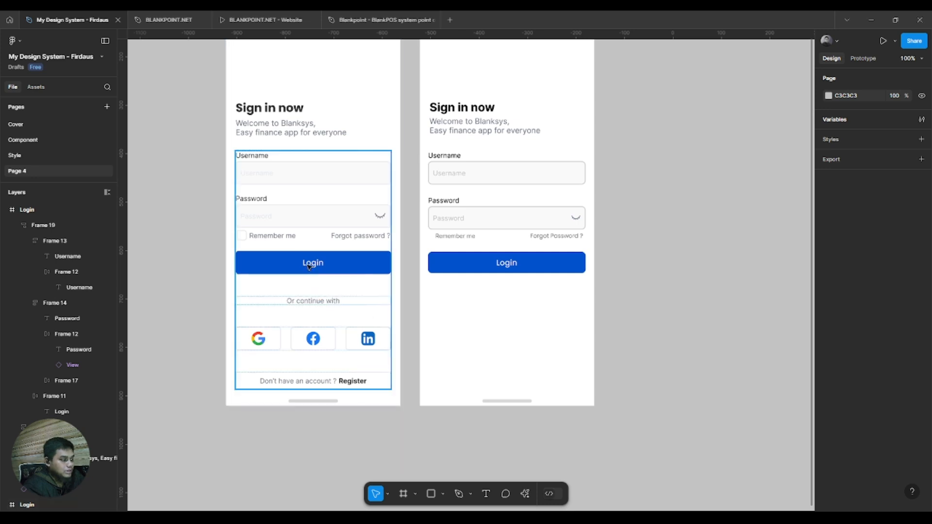
left_click(307, 287)
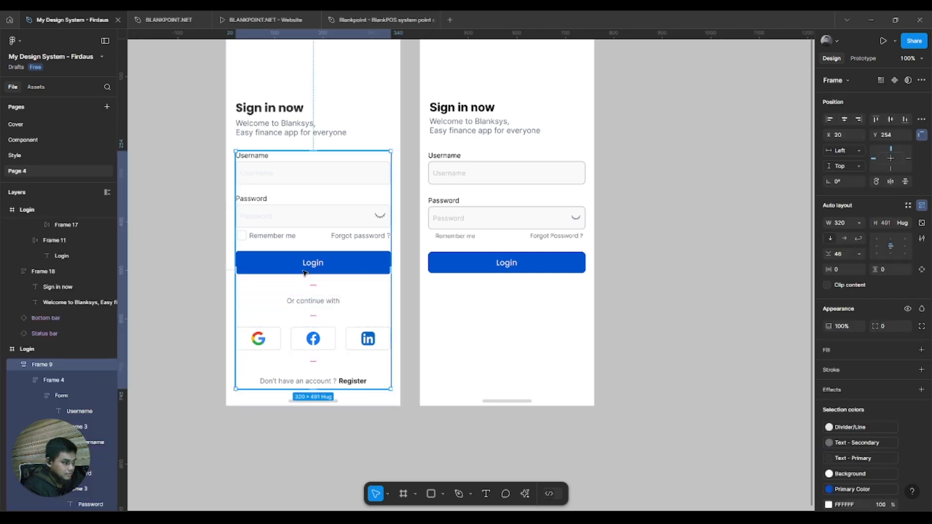
left_click(304, 273)
left_click(305, 274)
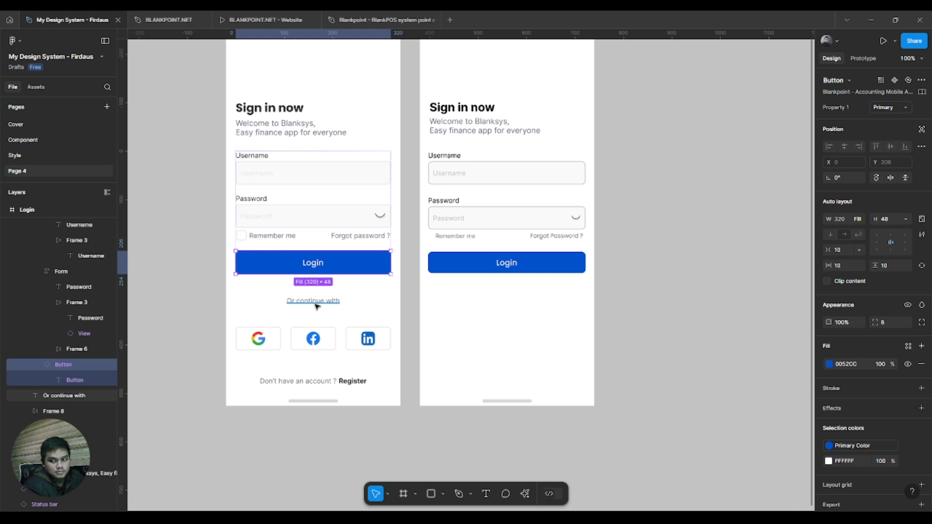
left_click(316, 305)
scroll(482, 326, "right", 2)
scroll(483, 326, "up", 5)
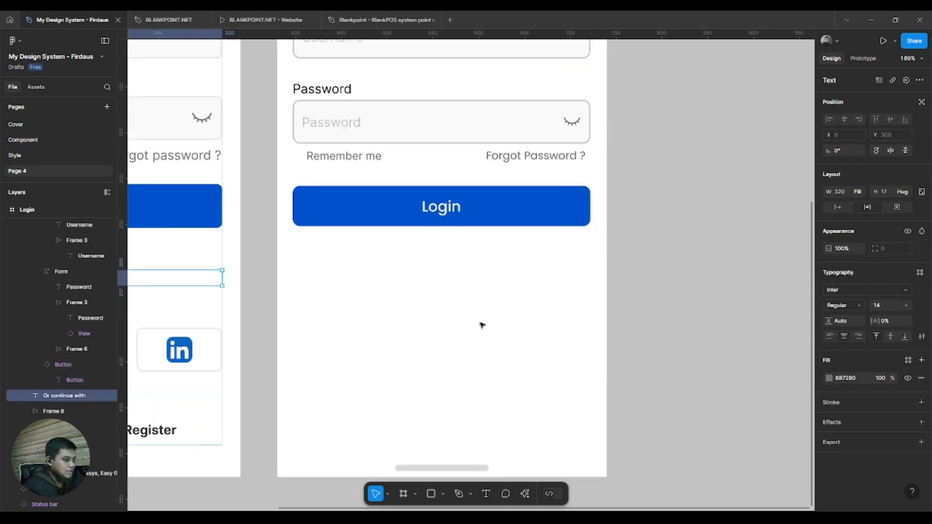
scroll(483, 325, "up", 3)
scroll(482, 325, "up", 2)
left_click(479, 320)
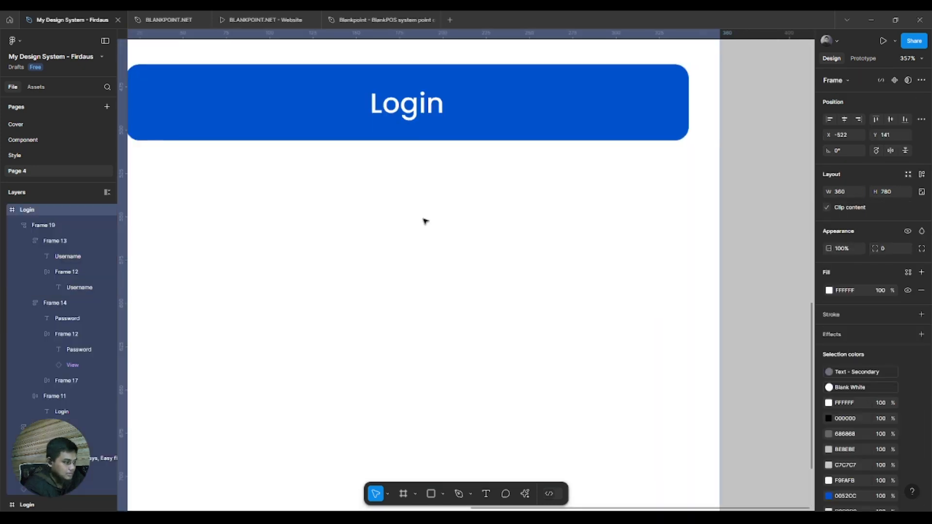
key("ctrl+v")
scroll(436, 250, "down", 5)
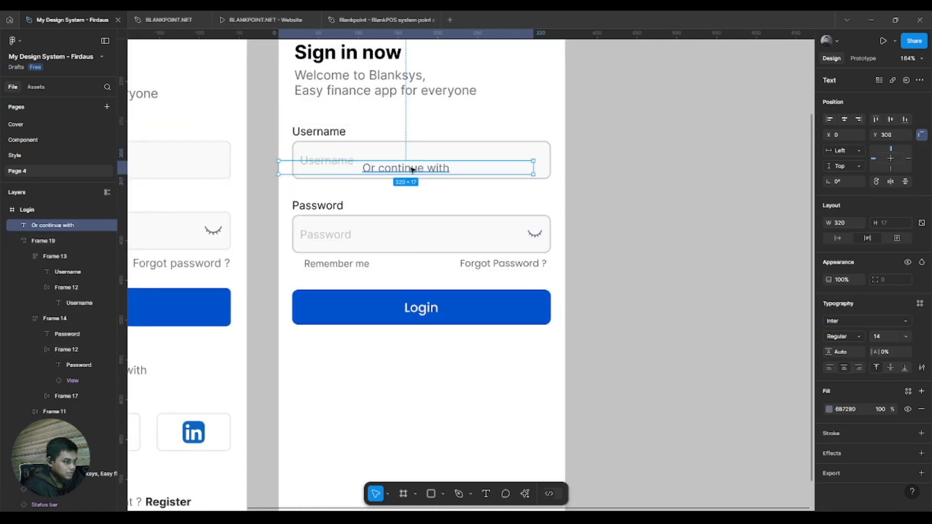
left_click_drag(409, 170, 580, 258)
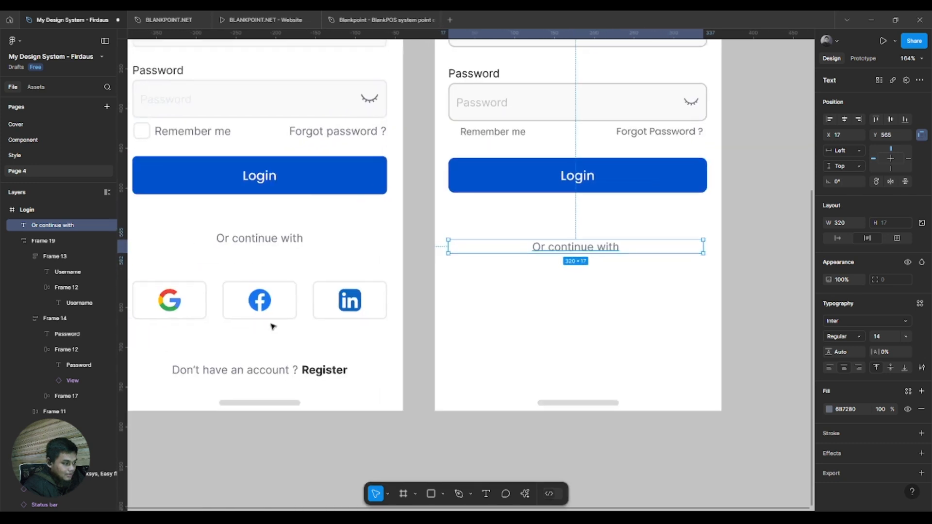
Copy the reference's row of Google, Facebook and LinkedIn buttons into the rebuilt Login frame, centred horizontally at X 20, Y 618.
left_click(188, 300)
double_click(188, 299)
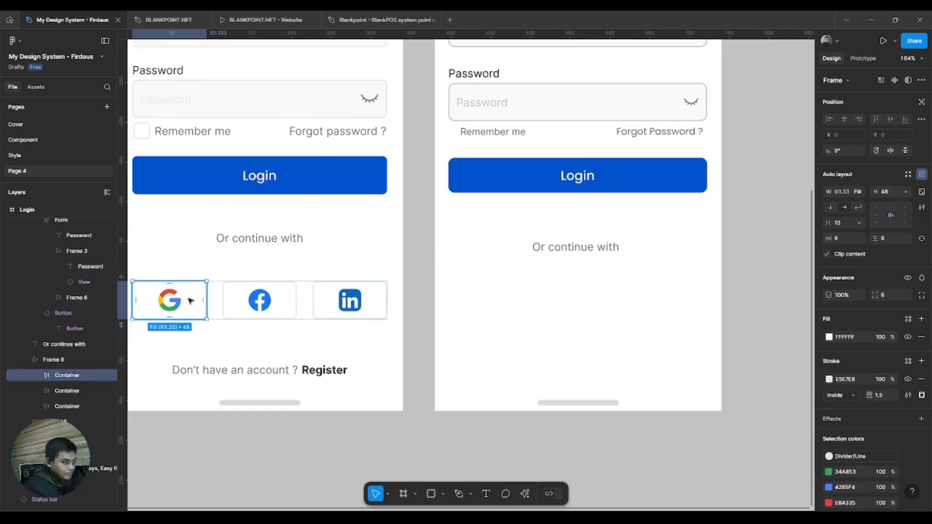
left_click(308, 311)
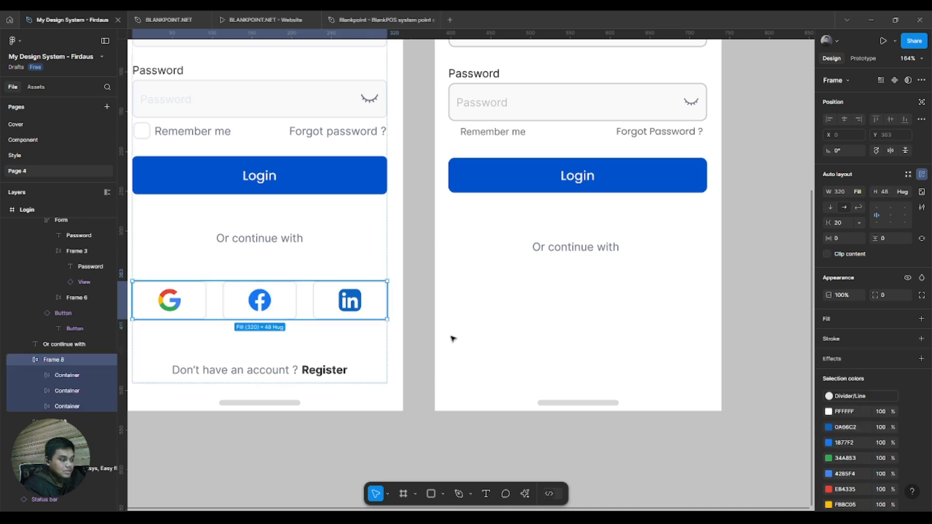
scroll(437, 340, "right", 3)
left_click(524, 361)
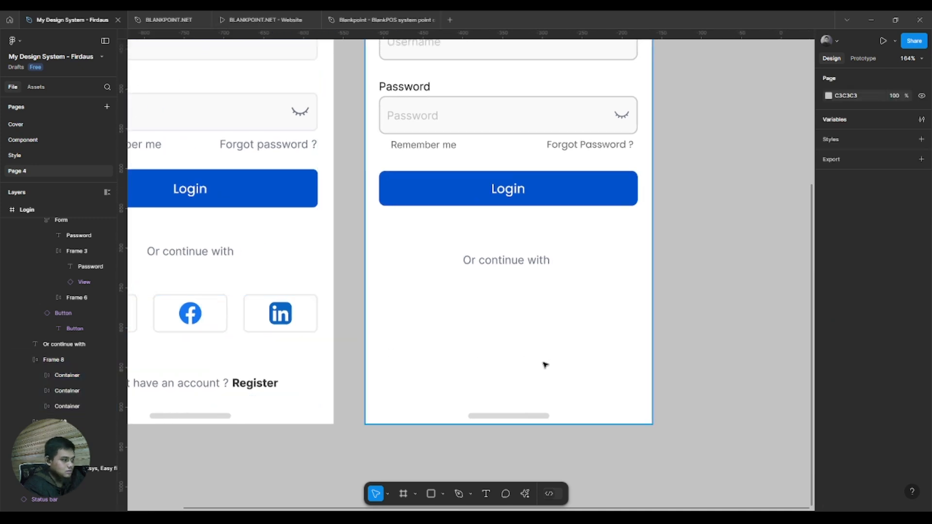
scroll(543, 364, "up", 5, "ctrl")
key("ctrl+v")
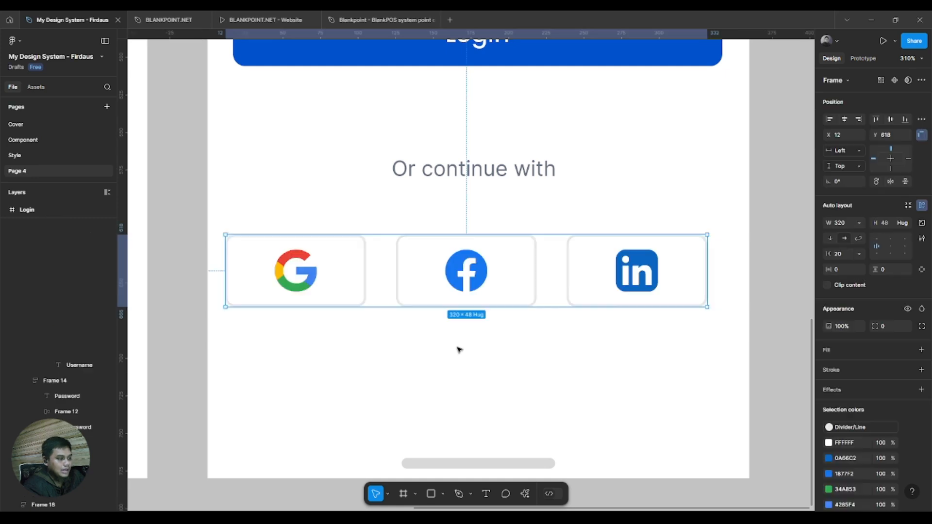
left_click(840, 120)
scroll(532, 273, "down", 5)
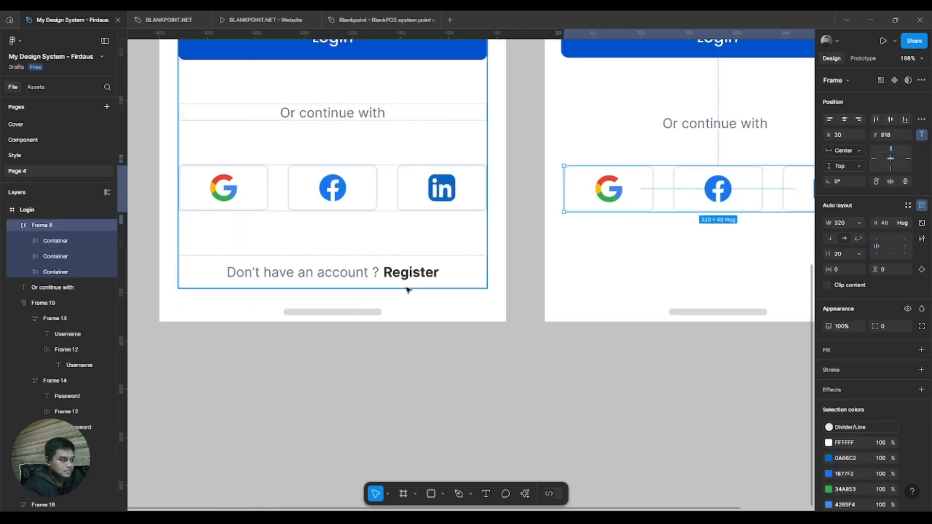
left_click(404, 275)
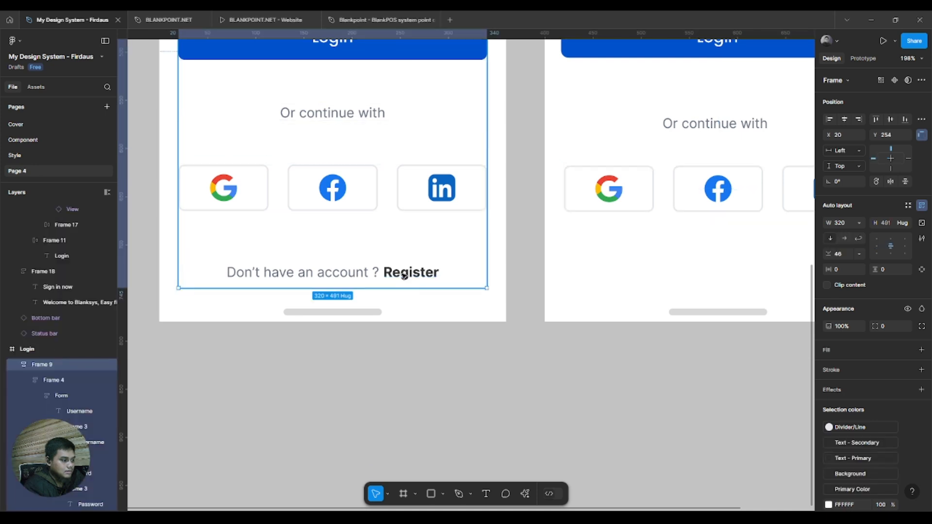
left_click(405, 276)
left_click(275, 273)
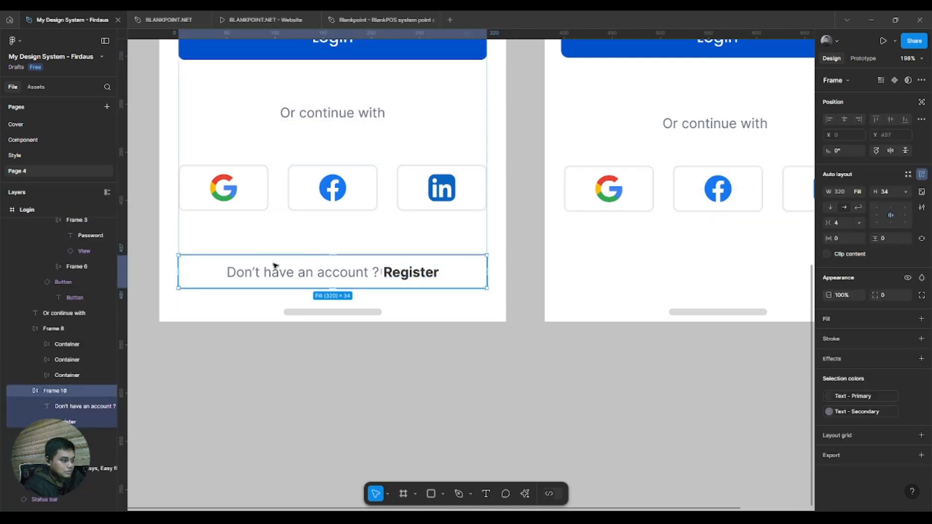
left_click(275, 271)
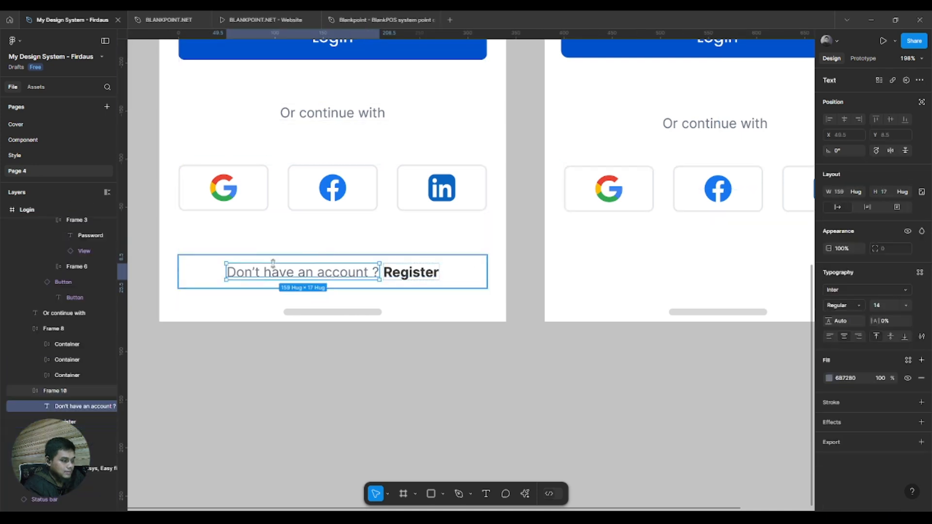
left_click(424, 277, "shift")
scroll(430, 292, "down", 5)
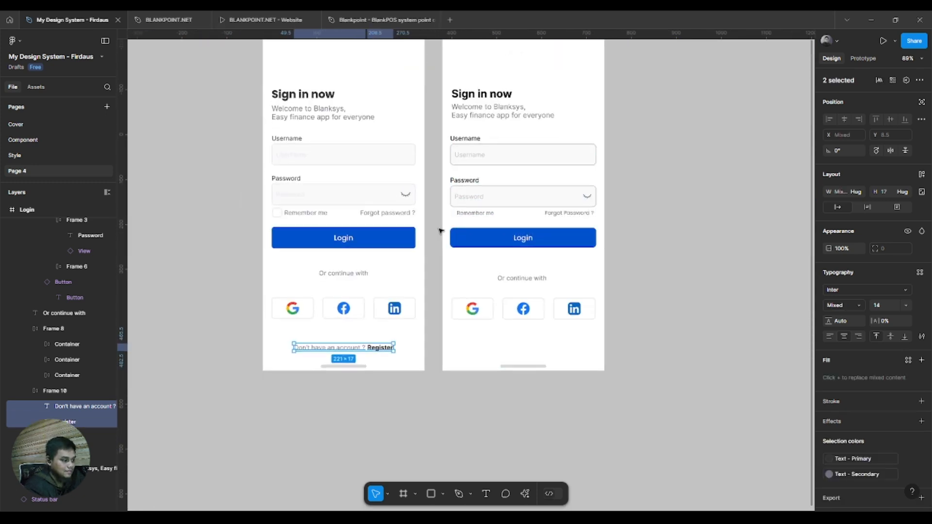
Add a black 000000 inside stroke of weight 1 at 15% opacity to the rebuilt frame's Remember me checkbox.
scroll(466, 213, "up", 6)
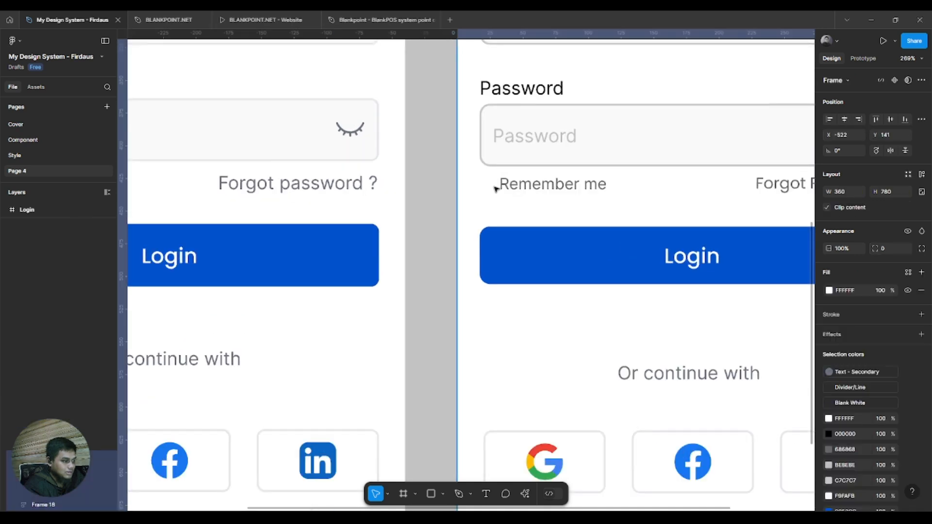
left_click(495, 188)
double_click(494, 186)
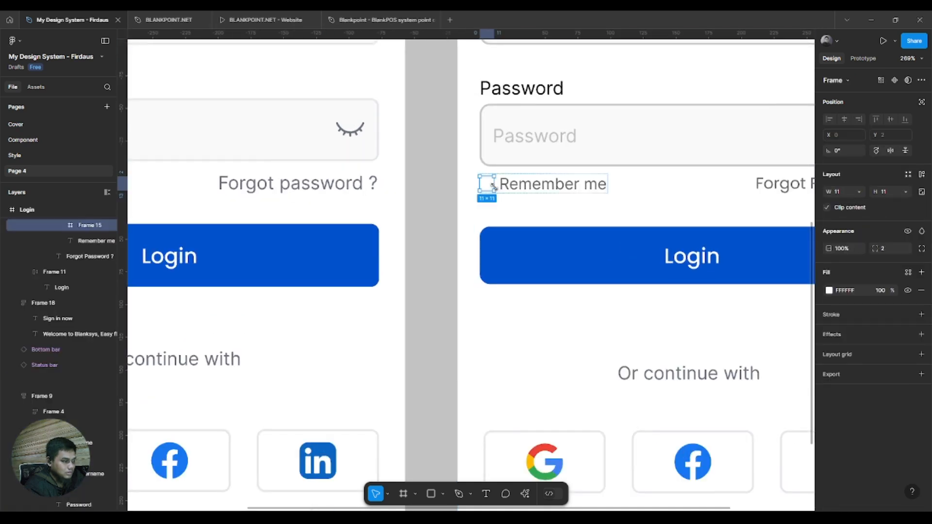
left_click(830, 291)
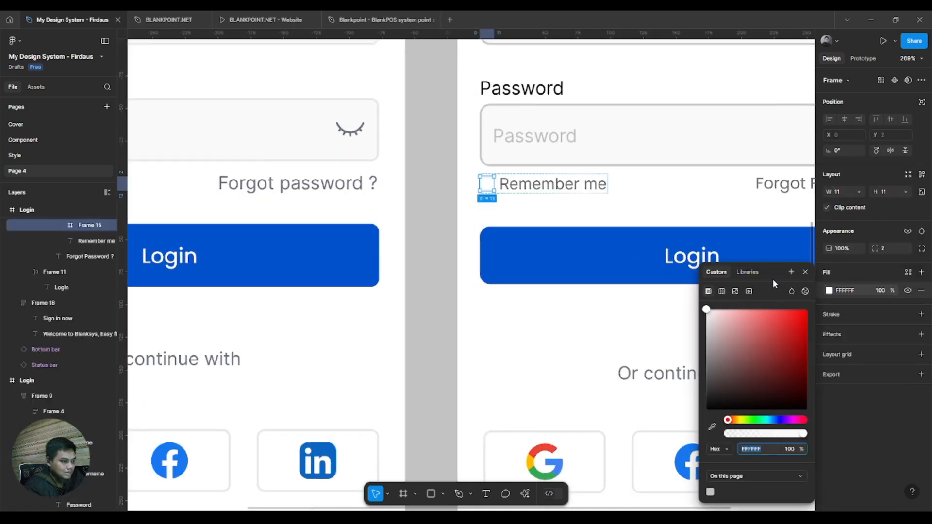
left_click(920, 315)
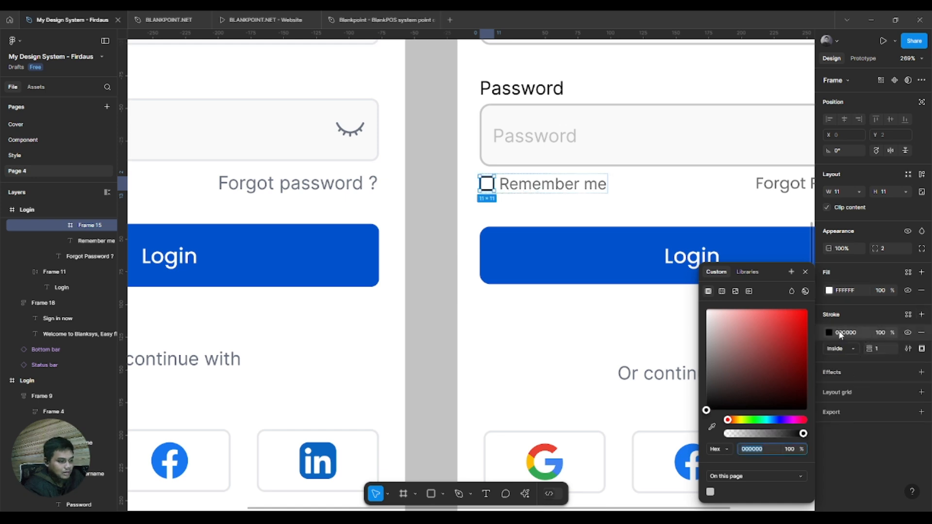
left_click(885, 337)
type("15")
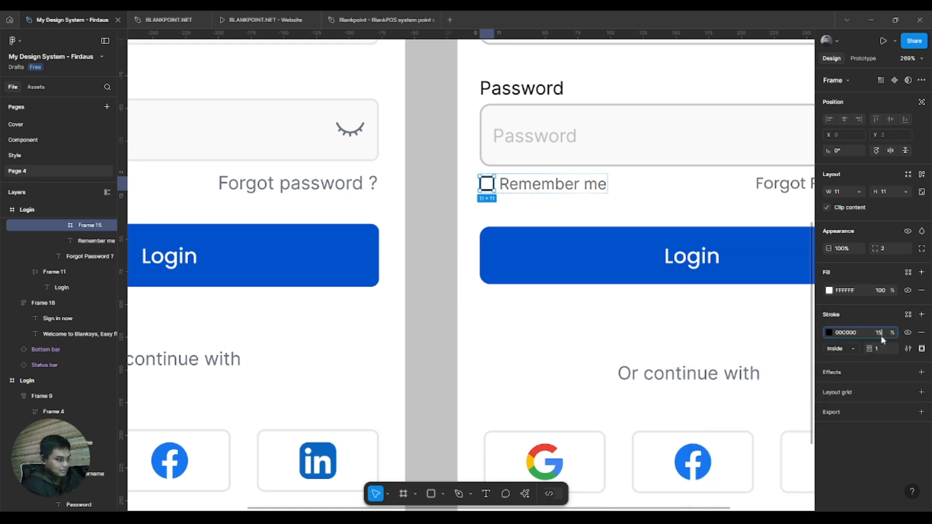
key("Return")
scroll(520, 349, "down", 5)
left_click(490, 375)
Copy the reference's "Don't have an account ? Register" row into the rebuilt Login frame below the social buttons, centred horizontally at X 20, Y 704.
left_click_drag(489, 375, 490, 274)
scroll(481, 323, "up", 7)
scroll(481, 261, "down", 6)
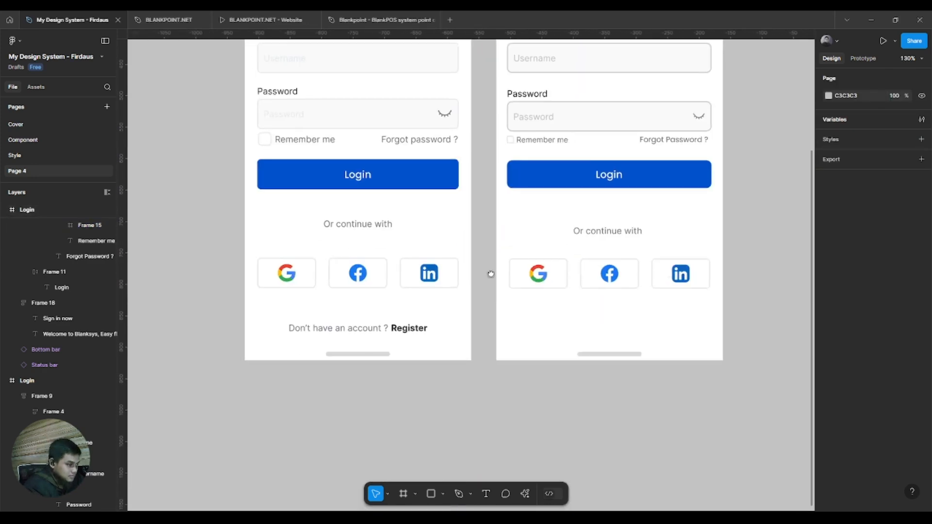
left_click(385, 334)
left_click(444, 327)
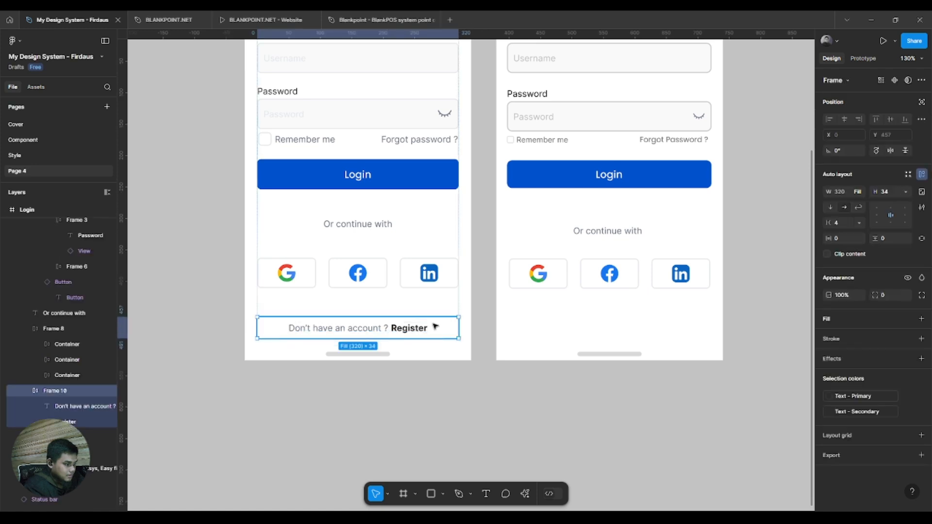
left_click(561, 336)
key("ctrl+v")
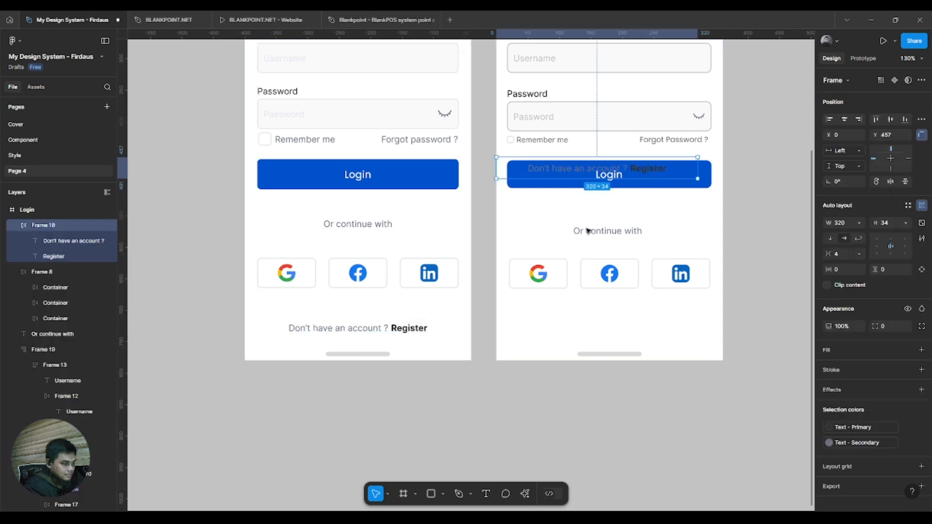
left_click_drag(603, 173, 609, 331)
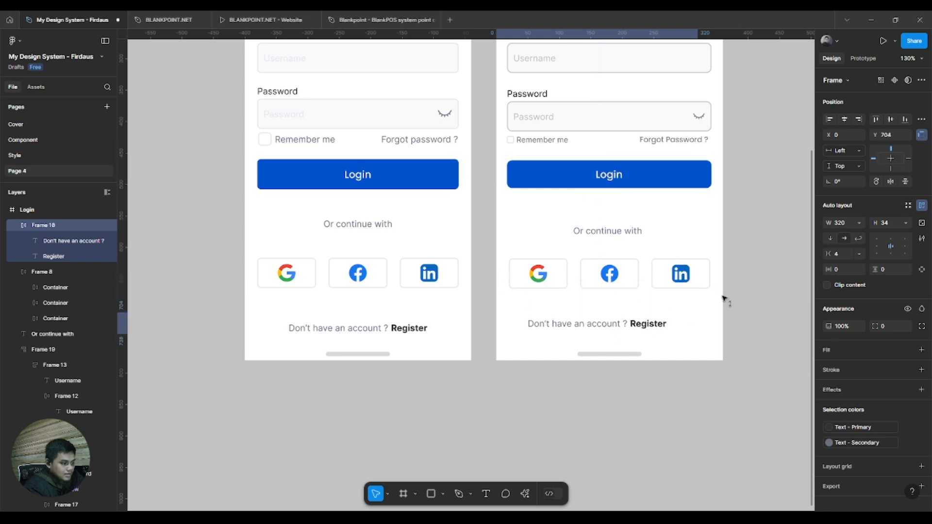
left_click(845, 119)
Wrap the heading, form, "Or continue with" text, social buttons and Register row together in one vertical auto layout.
left_click_drag(721, 243, 566, 321)
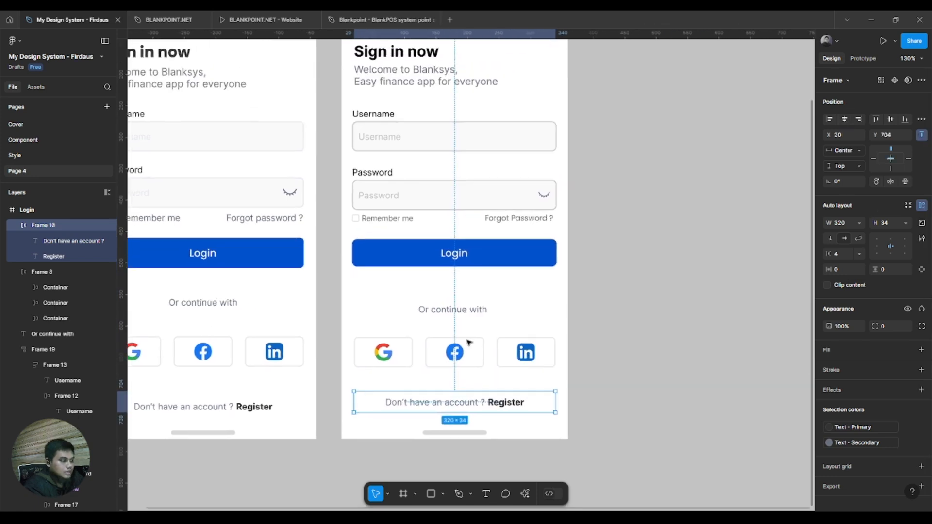
scroll(357, 281, "left", 4)
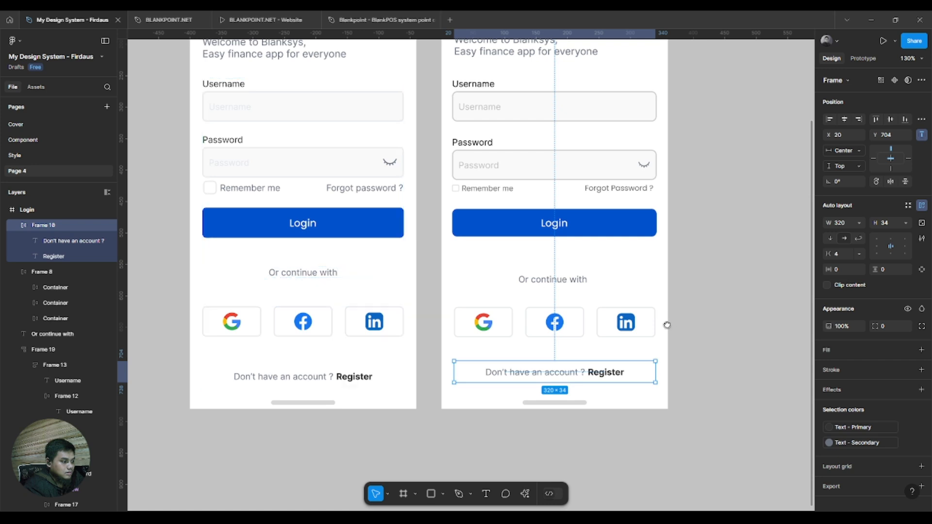
scroll(657, 383, "down", 3)
left_click_drag(659, 387, 474, 135)
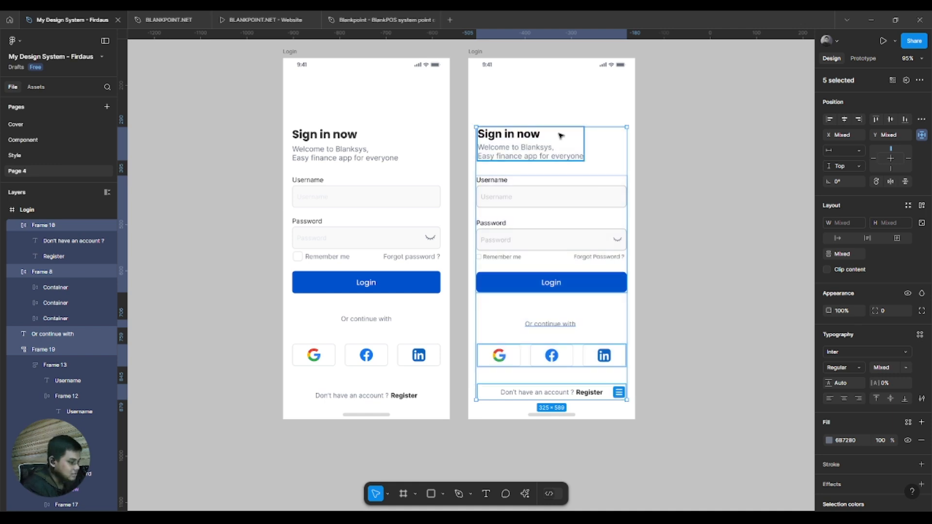
key("shift+a")
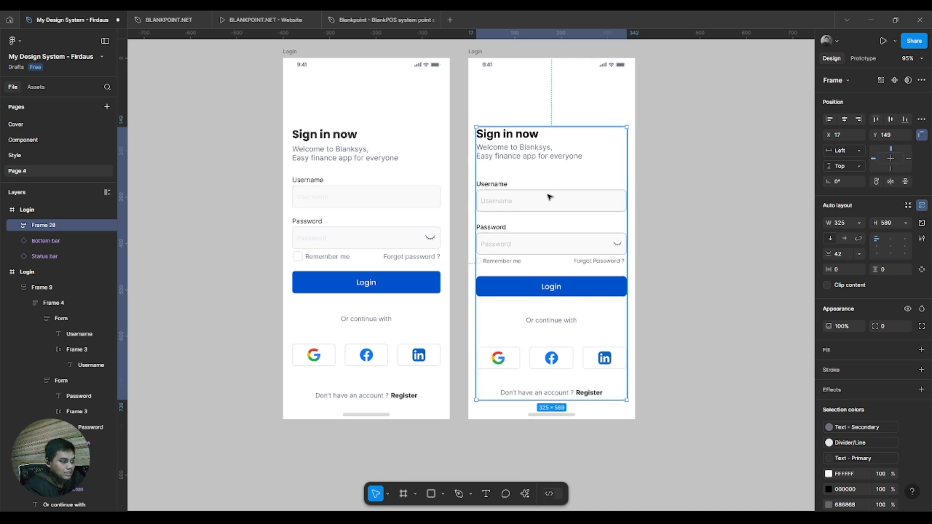
Try moving the form block above the "Sign in now" heading in the vertical auto layout, and put the heading back first.
double_click(558, 231)
mouse_move(562, 220)
left_mouse_down()
mouse_move(556, 174)
mouse_move(550, 222)
left_mouse_up()
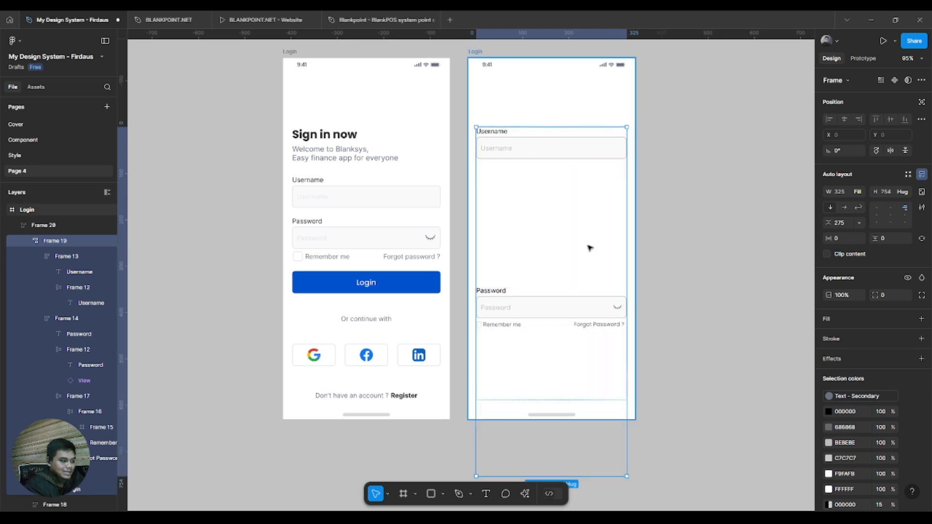
key("ctrl+z")
left_click(546, 191)
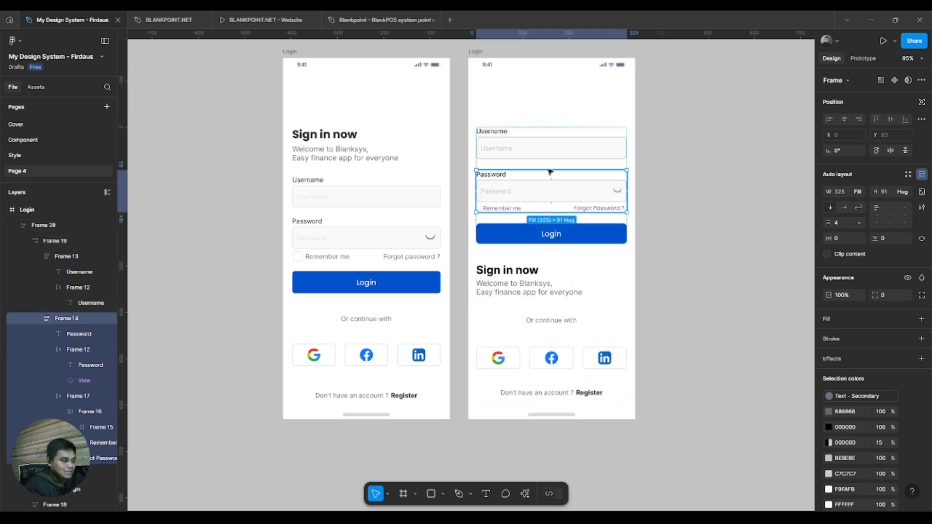
key("ctrl+z")
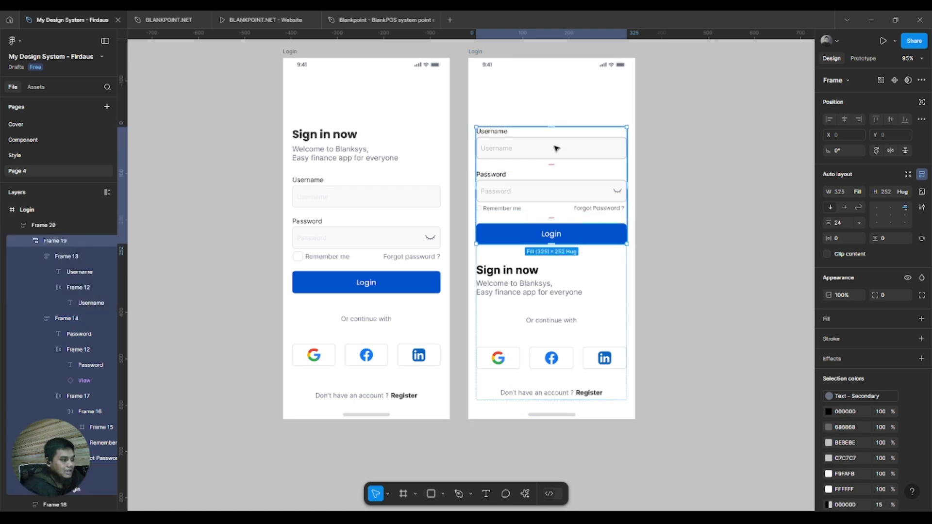
left_click_drag(556, 148, 555, 208)
key("ctrl+z")
left_click_drag(544, 252, 541, 217)
key("ctrl+z")
left_click_drag(538, 250, 537, 194)
left_click_drag(699, 238, 696, 238)
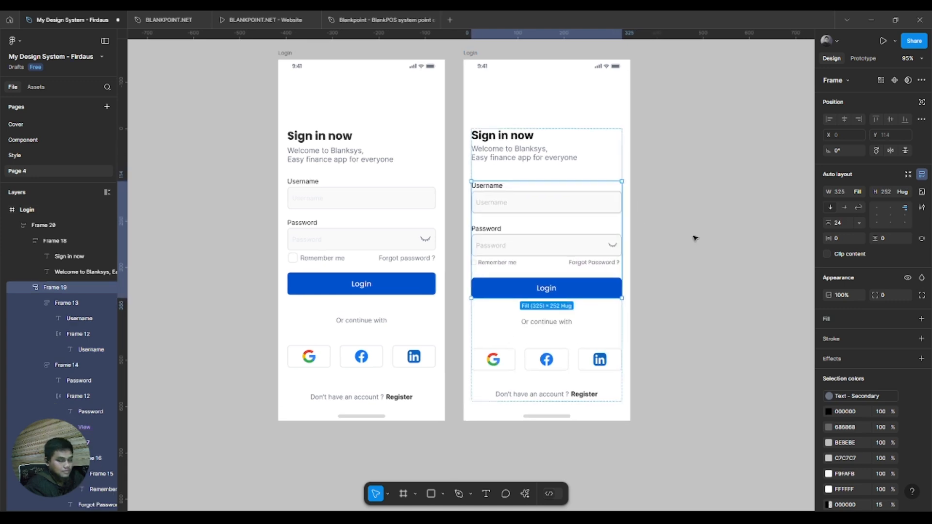
Copy the Google, Facebook and LinkedIn button row from the rebuilt Login frame onto the empty canvas beside it.
left_click_drag(667, 283, 662, 285)
left_click_drag(560, 290, 386, 319)
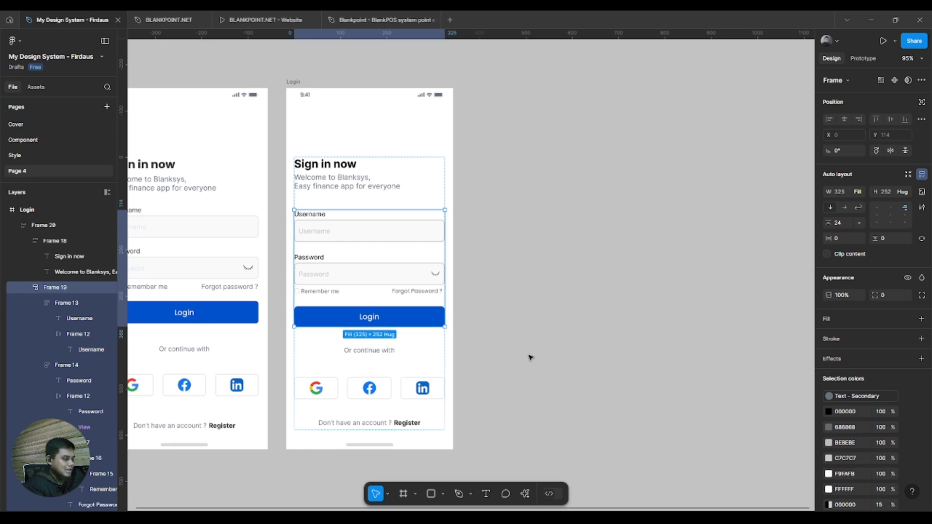
left_click(477, 361)
scroll(497, 396, "right", 1)
scroll(497, 395, "up", 1)
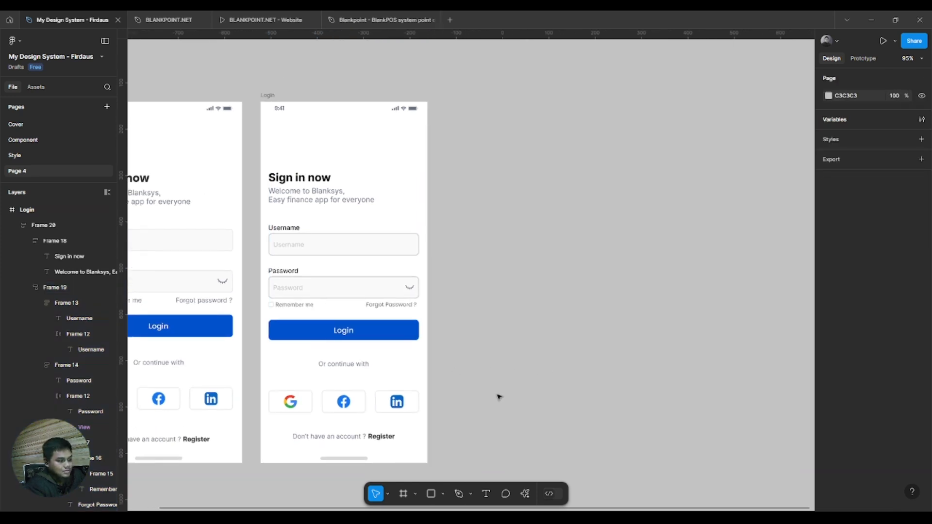
left_click(388, 408)
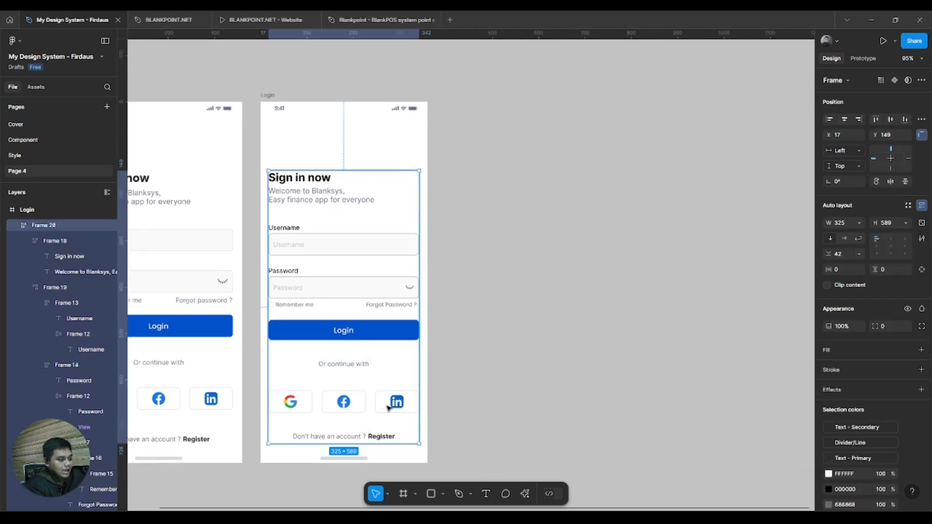
double_click(388, 408)
left_click_drag(632, 377, 576, 408)
scroll(510, 255, "up", 10)
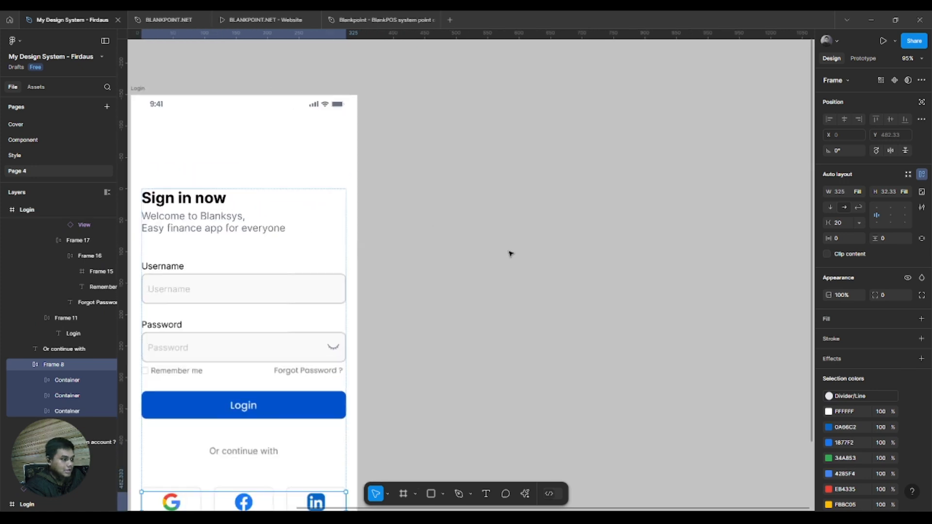
scroll(334, 316, "up", 1)
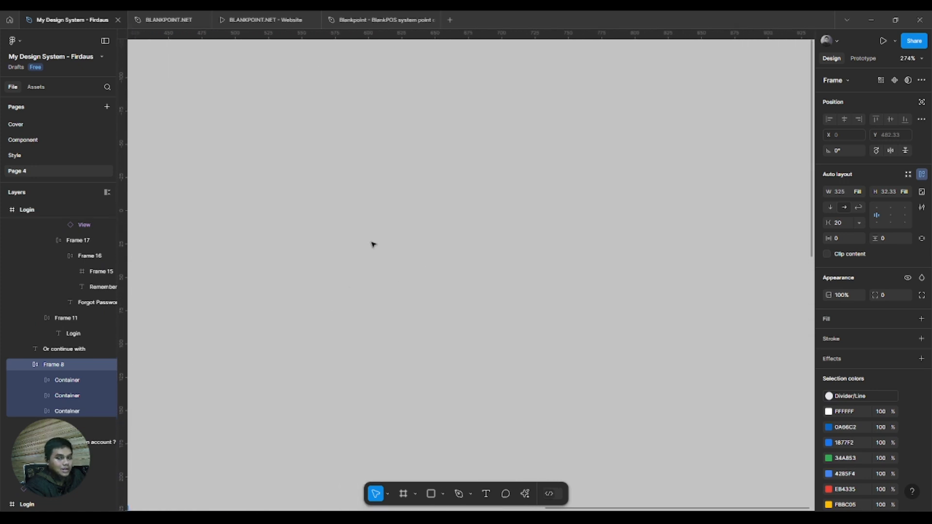
left_click(396, 230)
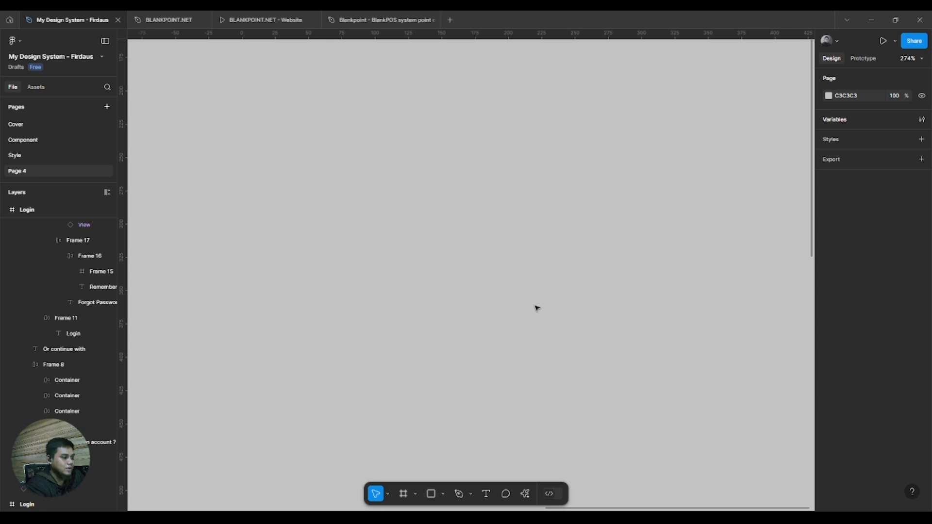
key("ctrl+v")
scroll(449, 339, "down", 1)
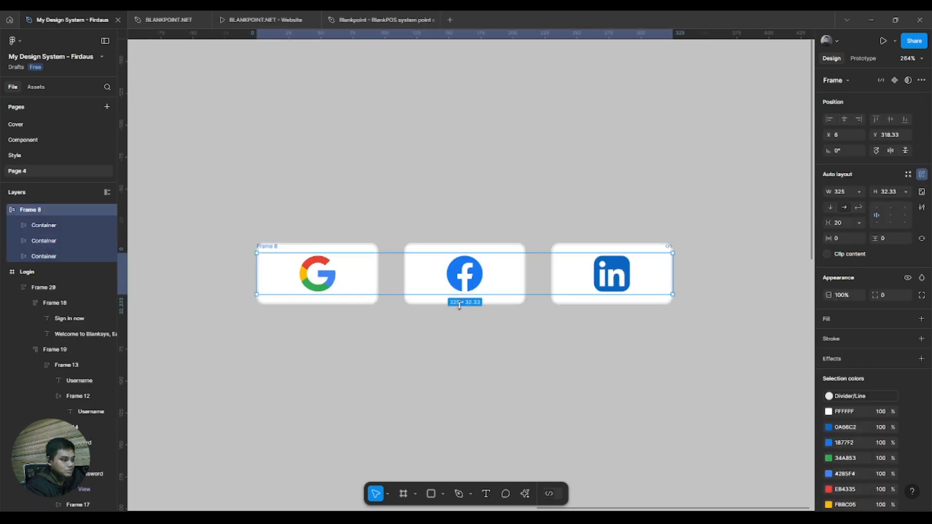
Resize the copied social button row to a height of 50.
left_click_drag(457, 315, 456, 316)
left_click(534, 385)
left_click_drag(530, 383, 508, 377)
Try stacking the copied social buttons with the vertical auto layout direction and undo it each time.
left_click(253, 240)
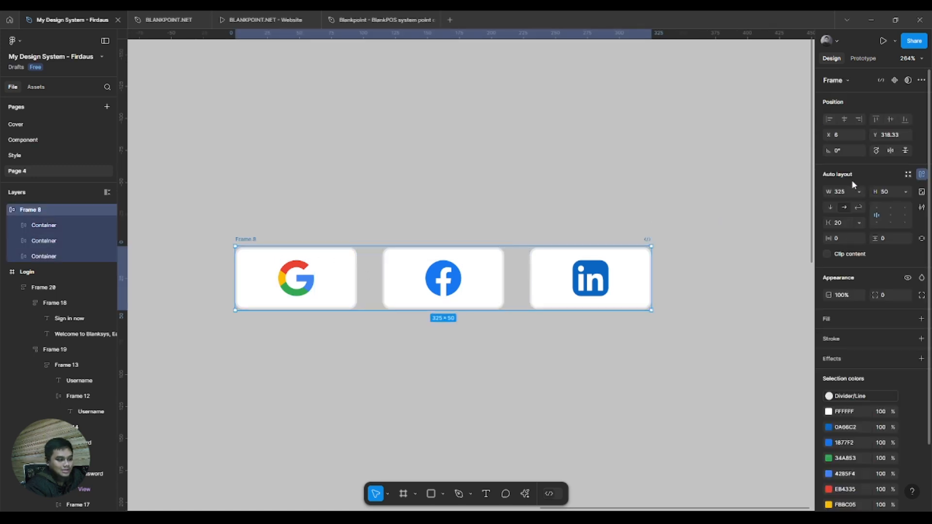
left_click(830, 209)
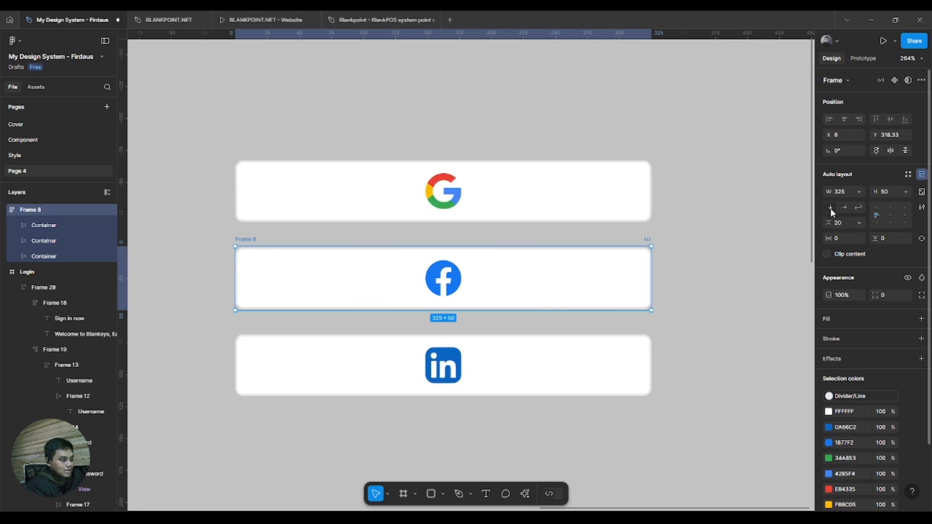
key("ctrl+z")
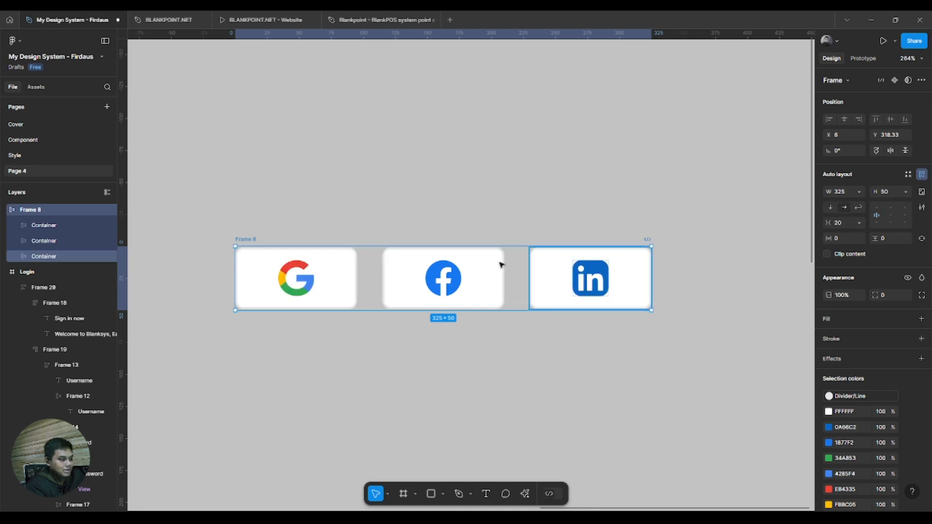
left_click(831, 208)
key("ctrl+z")
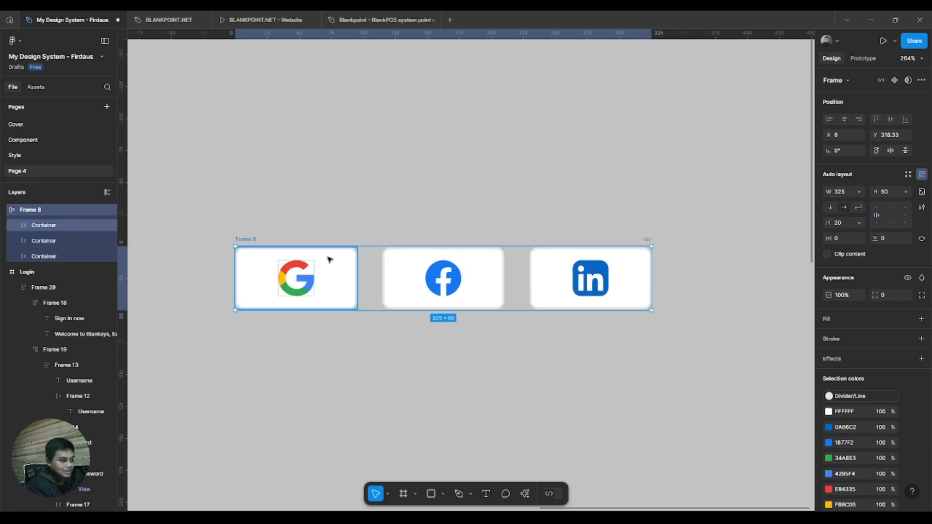
Set all three button containers in the copied row to a fixed width of 95.
left_click(312, 272)
left_click(479, 287, "shift")
left_click(573, 278, "shift")
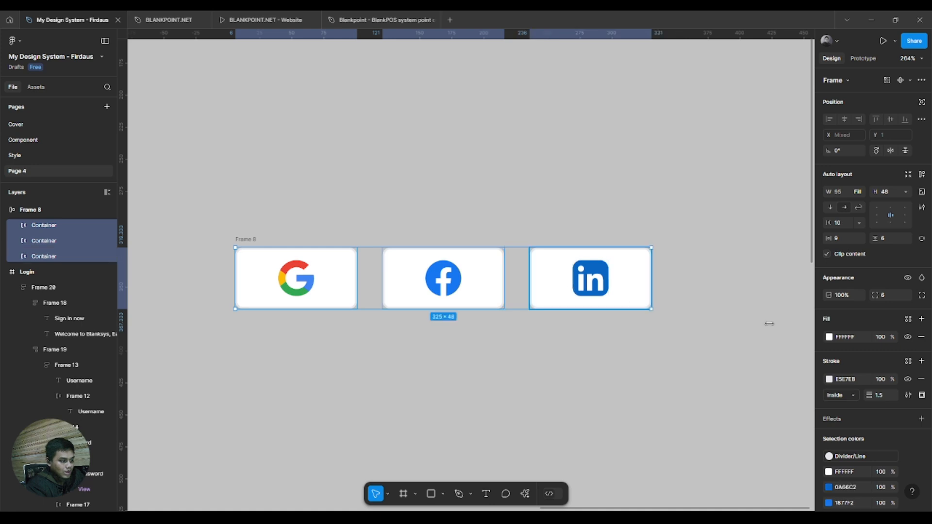
left_click(861, 191)
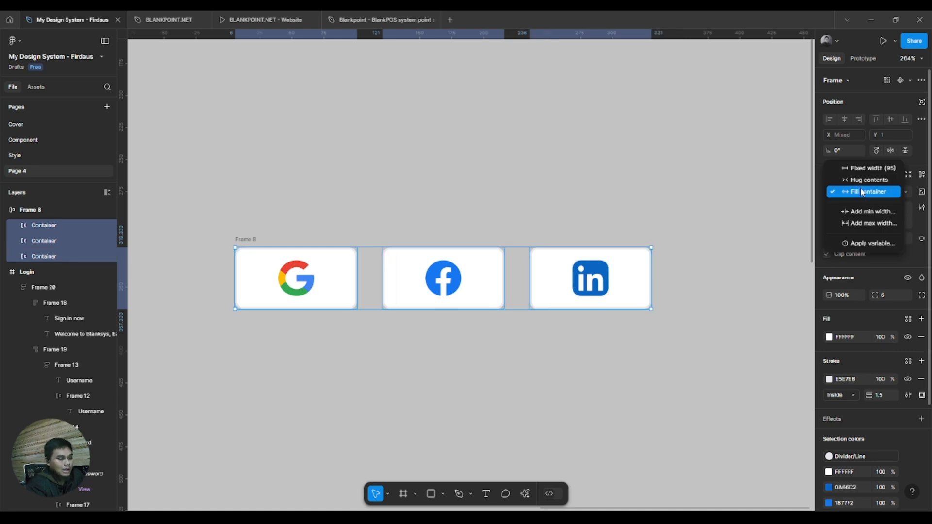
left_click(861, 174)
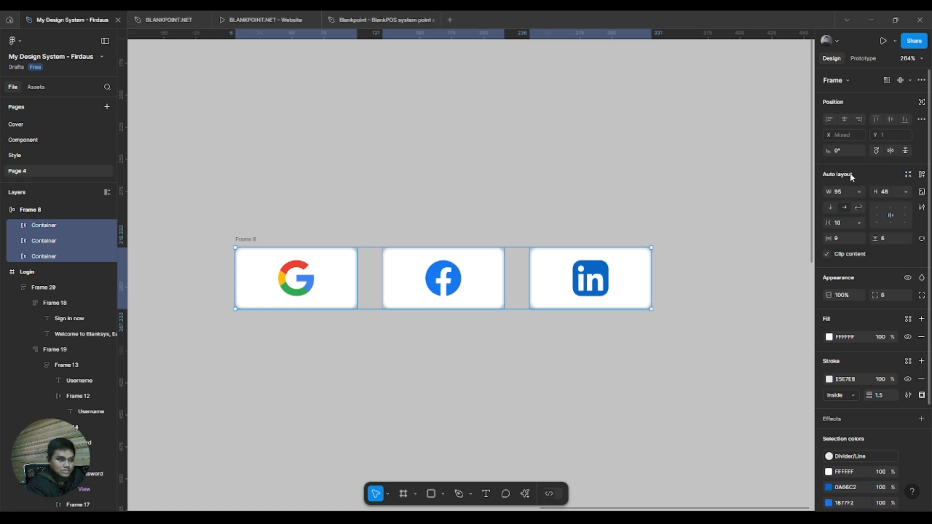
Switch the copied row of fixed-width buttons to vertical auto layout and back to horizontal.
left_click(256, 244)
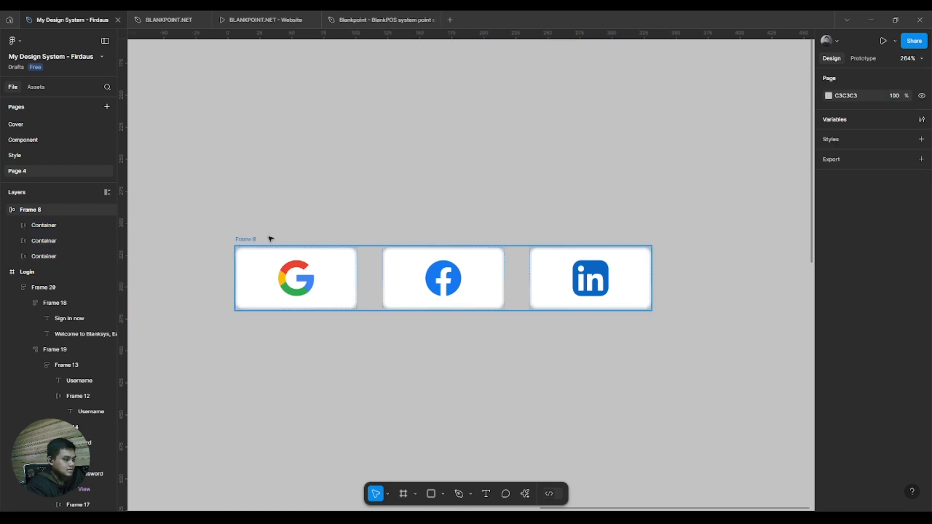
left_click(831, 207)
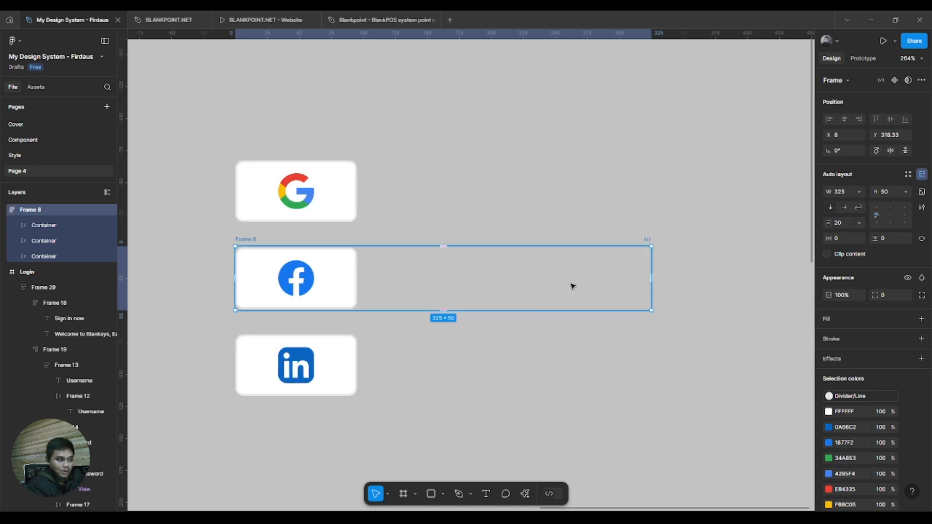
left_click(845, 207)
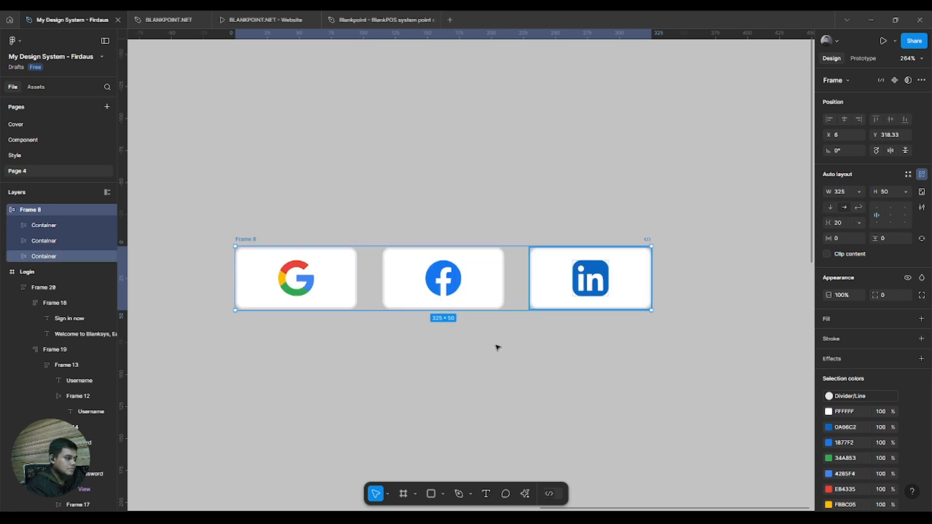
left_click_drag(477, 442, 526, 266)
left_click(519, 313)
Draw a 96 × 96 square below the copied social buttons and duplicate it twice to form a row of three.
scroll(519, 319, "down", 1)
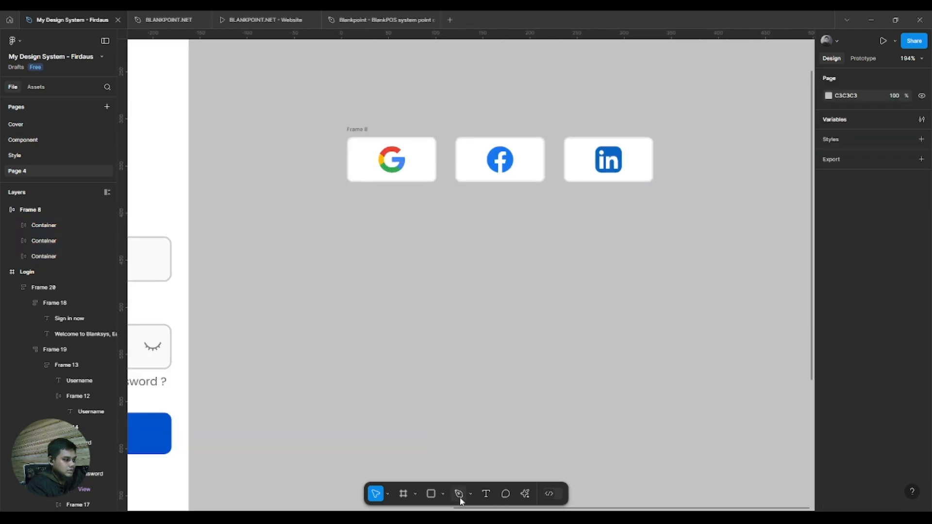
left_click(430, 494)
scroll(383, 228, "down", 2)
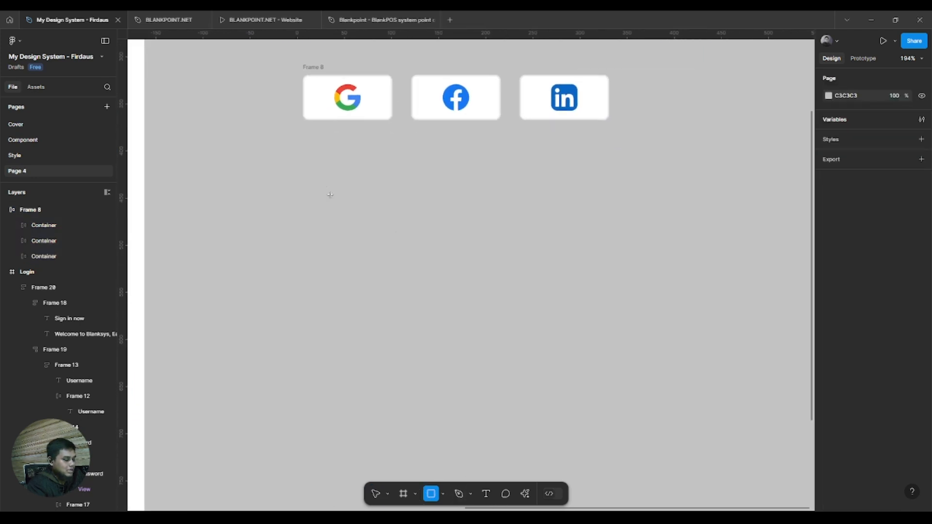
left_click_drag(325, 184, 416, 275)
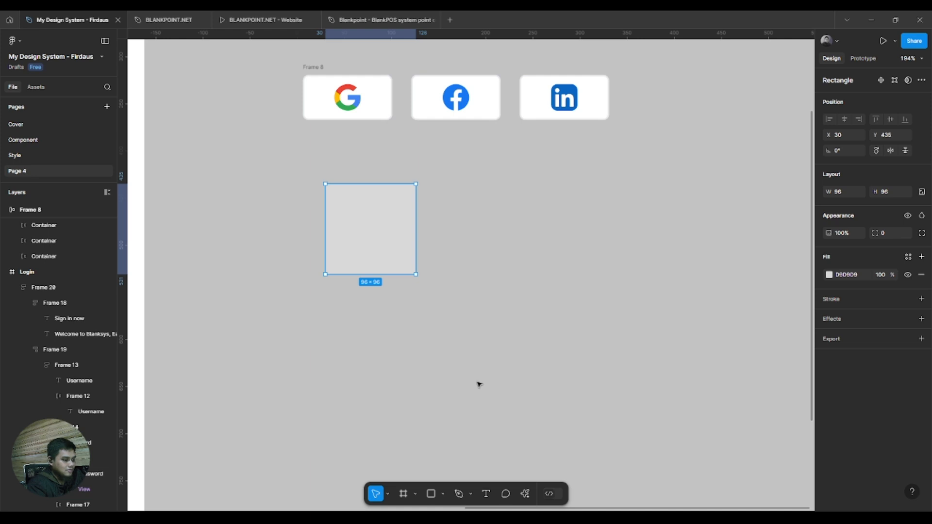
key("ctrl+d")
left_click_drag(389, 228, 491, 231)
key("ctrl+d")
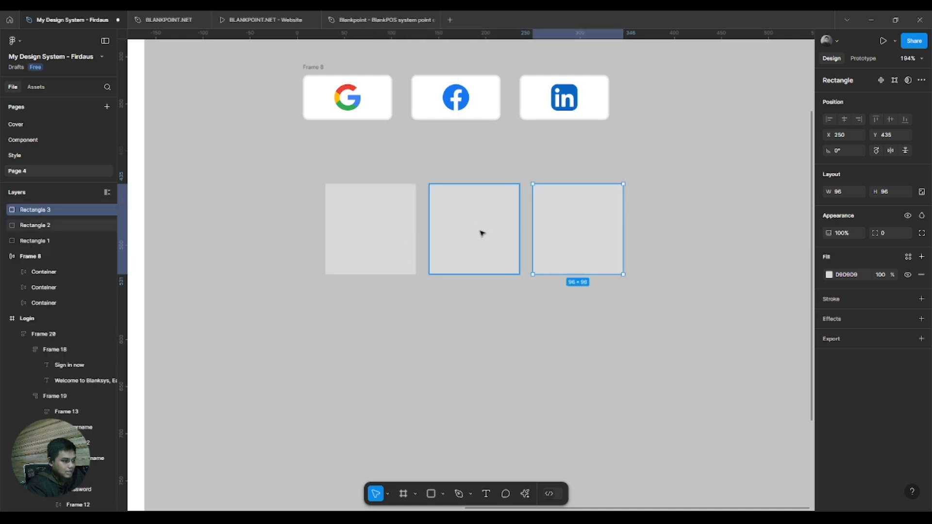
Fill the first square with red E54343 and the middle square with turquoise 00FFCC.
left_click(366, 228)
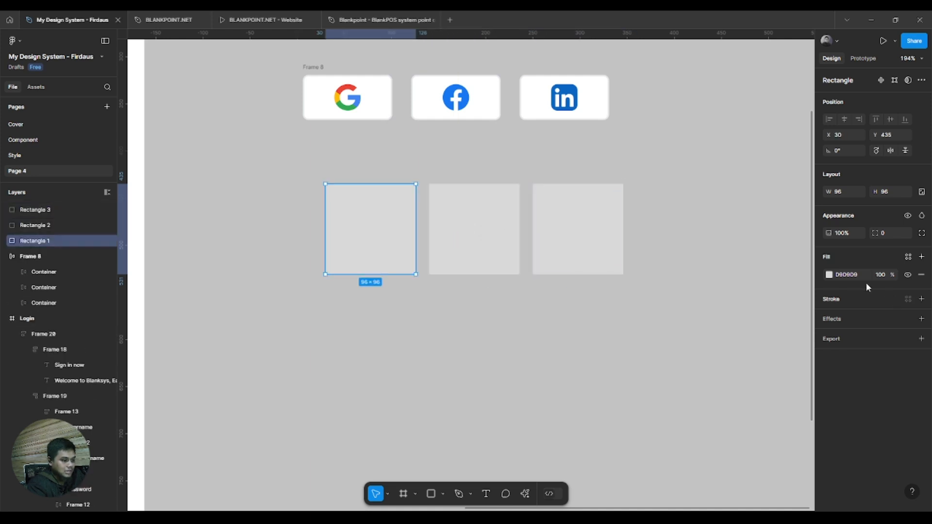
left_click(829, 275)
left_click_drag(781, 326, 776, 308)
left_click(481, 228)
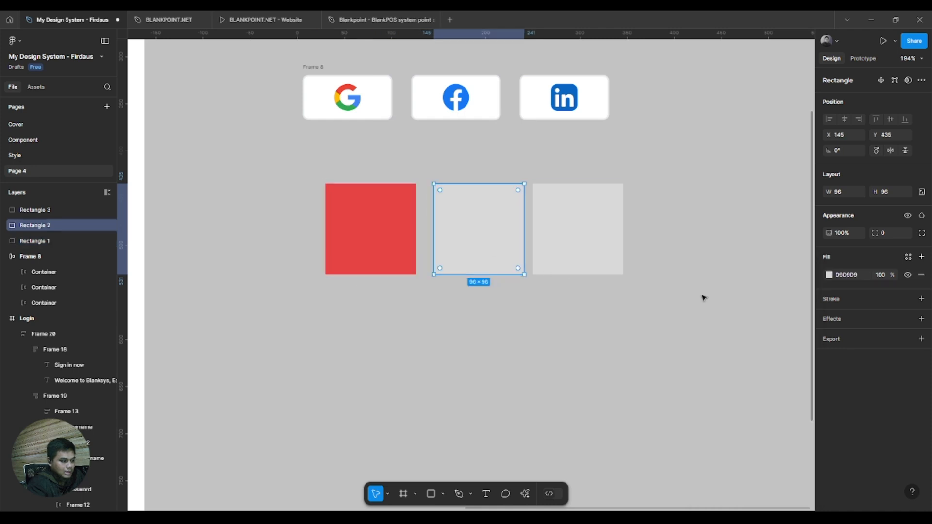
left_click(828, 275)
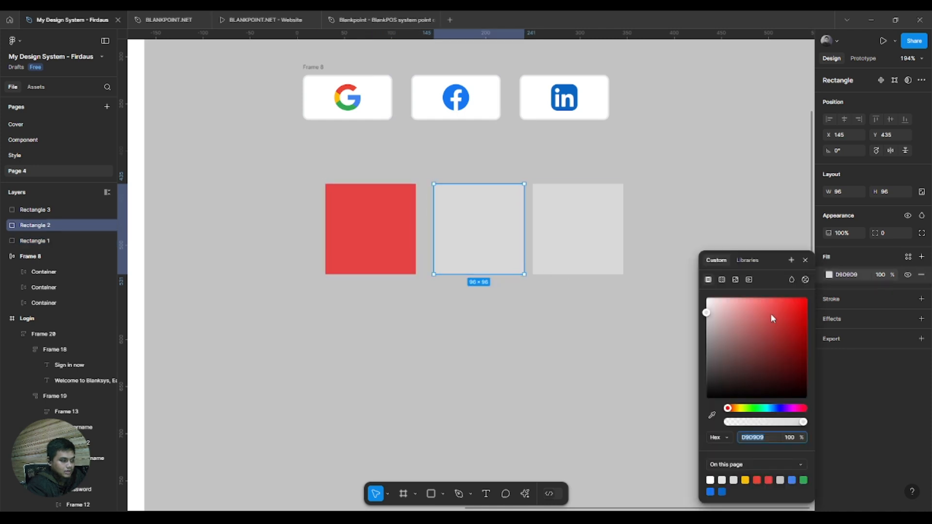
left_click(765, 412)
left_click_drag(770, 370, 778, 345)
Fill the third square with yellow FFFF00 and shift the middle square to leave equal gaps of 14.
left_click(606, 246)
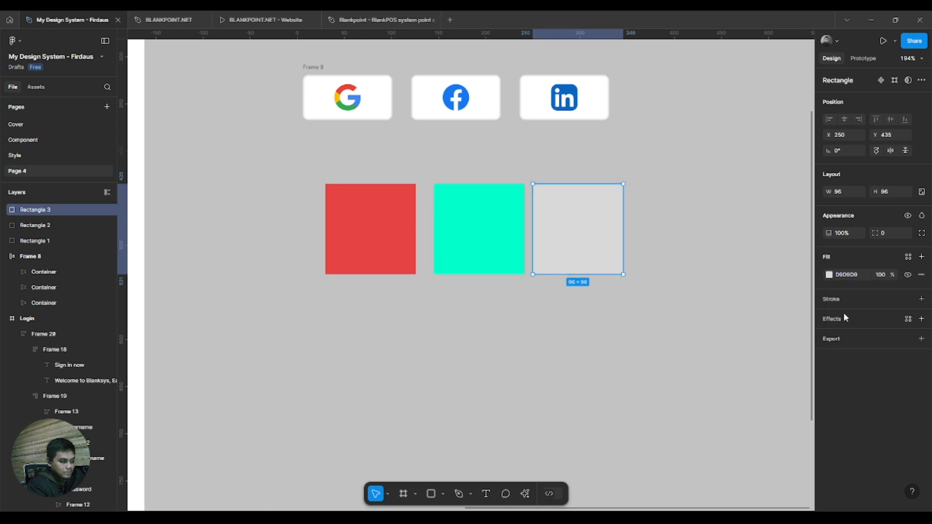
left_click(829, 275)
left_click_drag(789, 384, 833, 280)
left_click(746, 408)
left_click_drag(745, 409, 741, 413)
left_click(602, 389)
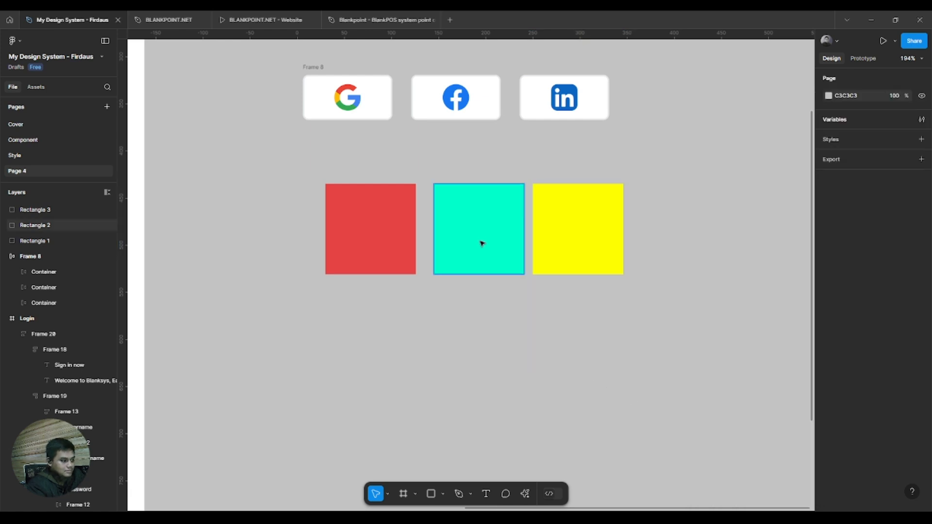
left_click(482, 243)
left_click(553, 356)
Wrap the red, turquoise and yellow squares together in a horizontal auto layout.
scroll(558, 386, "up", 2)
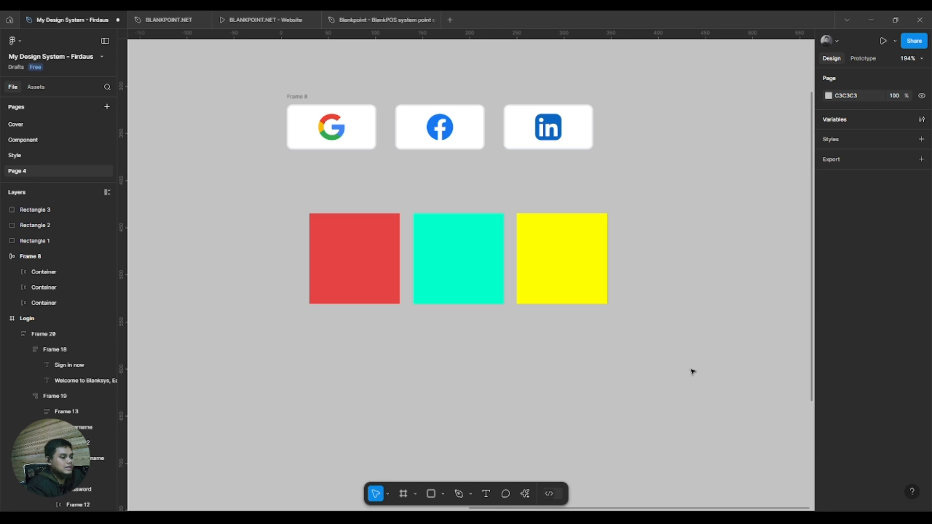
left_click_drag(693, 372, 302, 202)
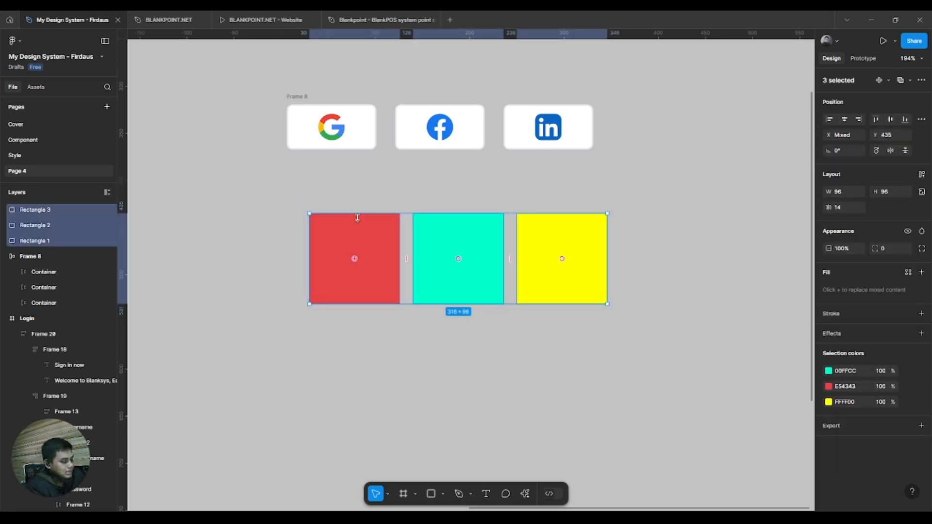
right_click(369, 234)
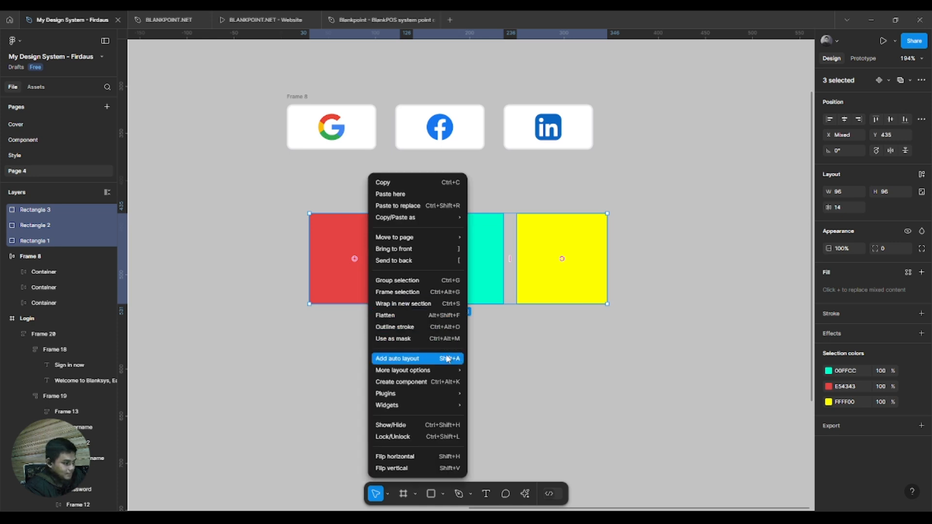
key("shift+a")
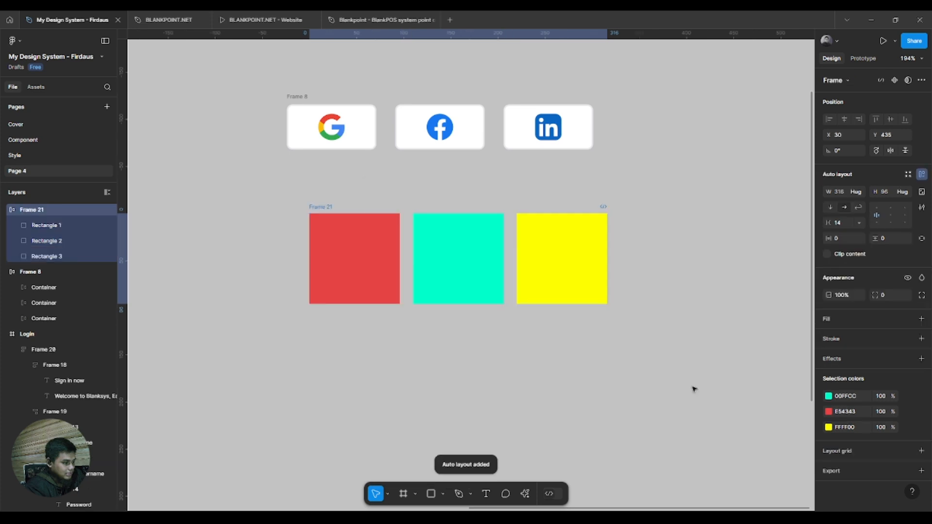
left_click(574, 319)
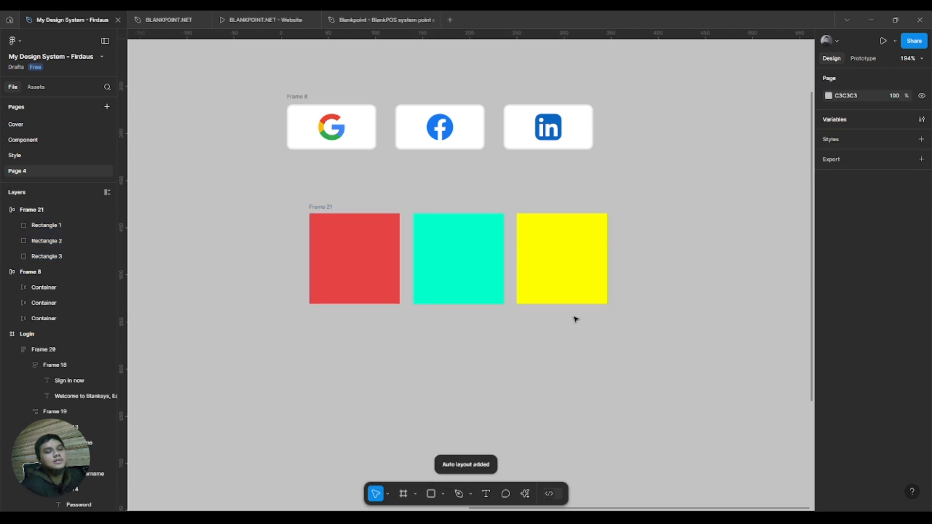
Switch the coloured squares' frame to a vertical auto layout and back to horizontal.
left_click(321, 206)
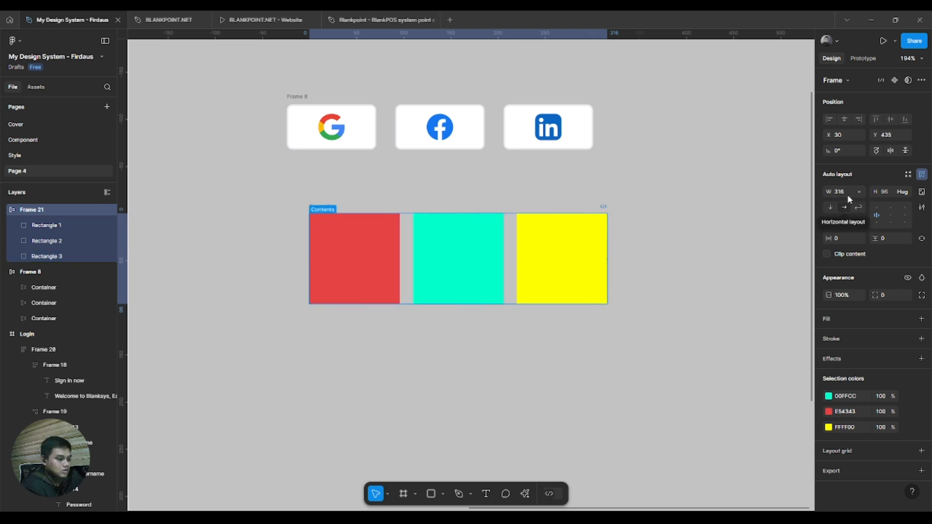
left_click(830, 208)
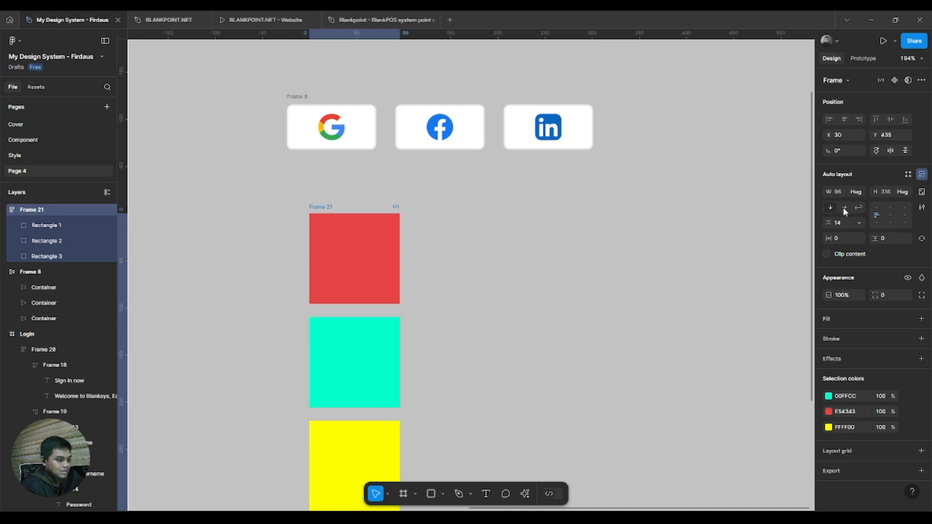
left_click(845, 208)
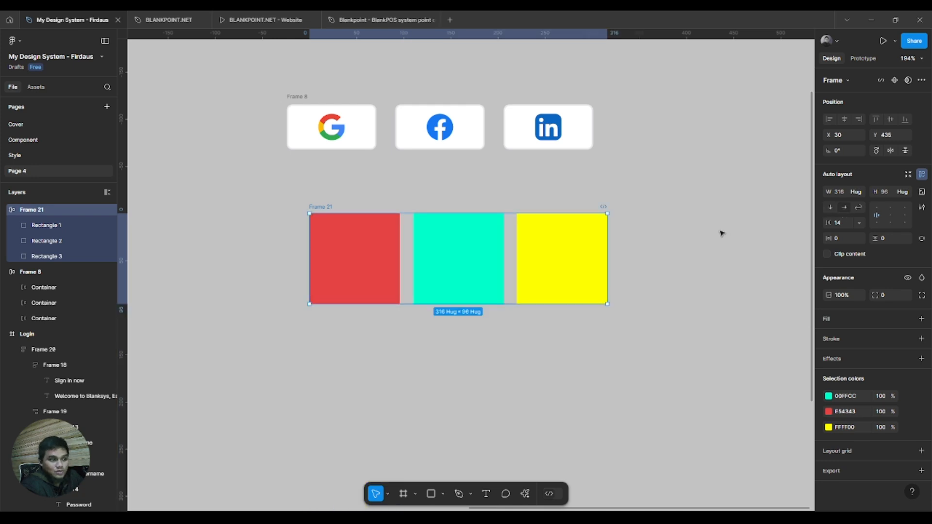
left_click(679, 267)
Set the coloured squares' auto layout to Wrap and narrow the frame to a width of 206.
left_click(329, 208)
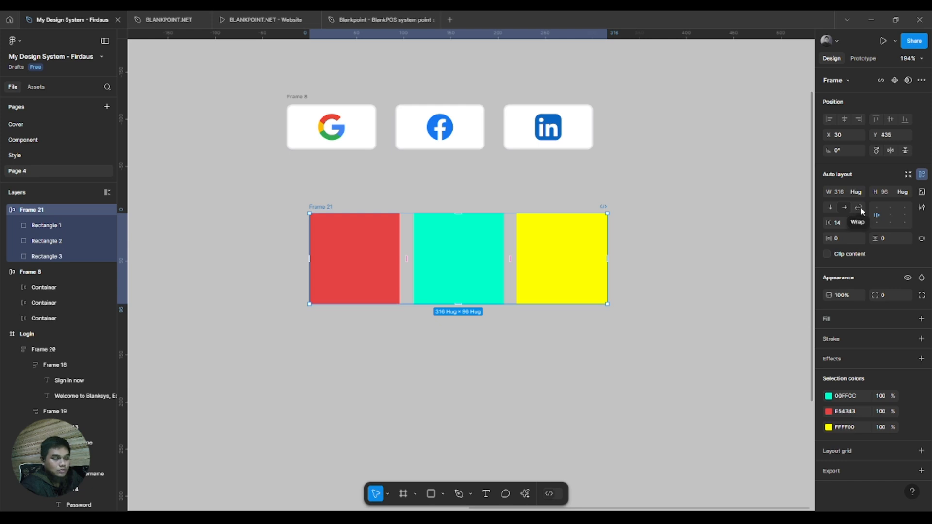
left_click(859, 207)
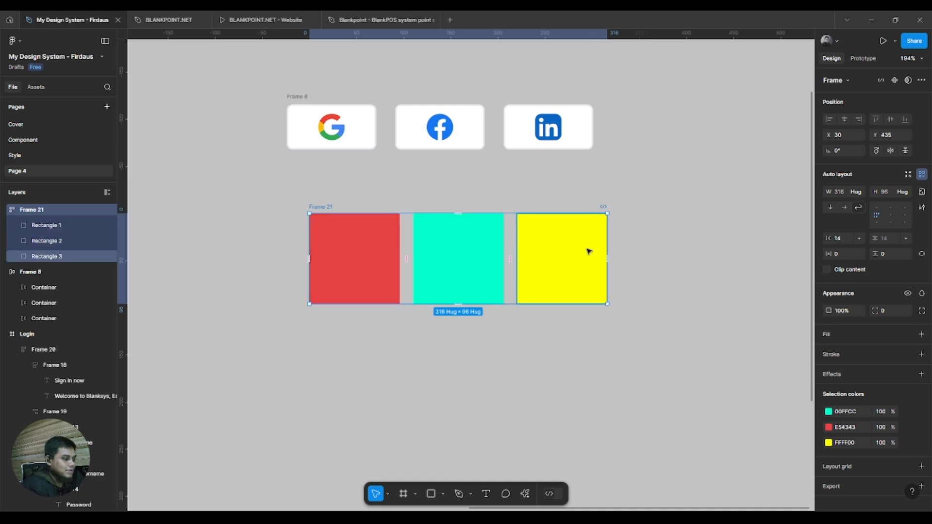
left_click_drag(607, 245, 505, 258)
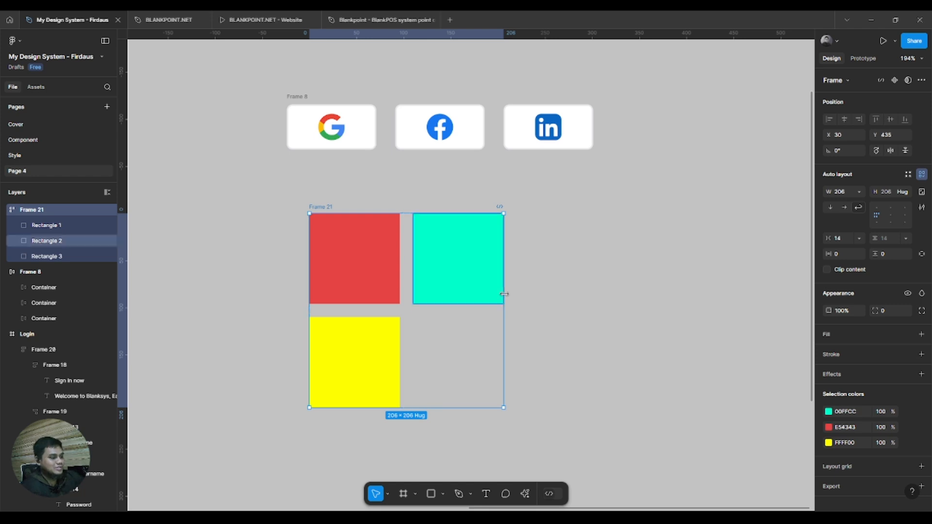
left_click_drag(504, 312, 399, 311)
key("ctrl+z")
Widen the wrapped squares' frame to 316 and return its auto layout direction to horizontal.
scroll(420, 327, "down", 5)
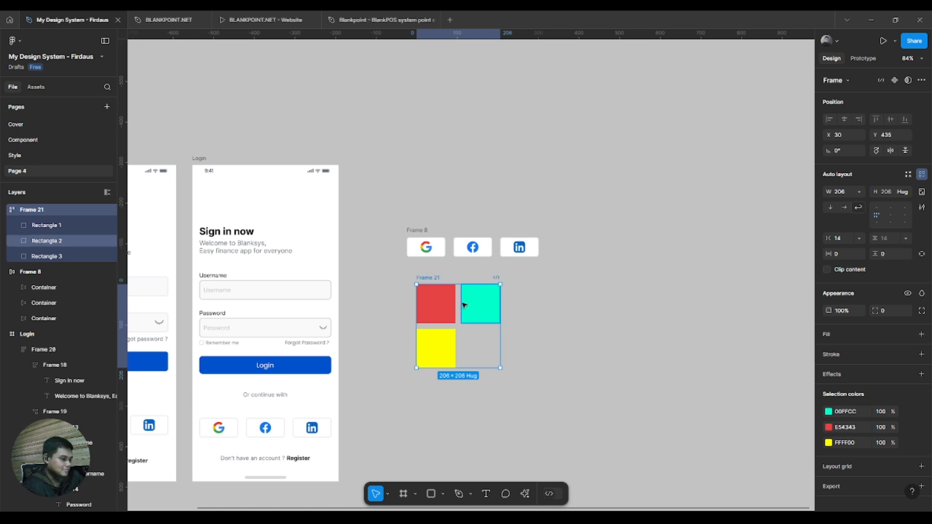
scroll(461, 302, "up", 5)
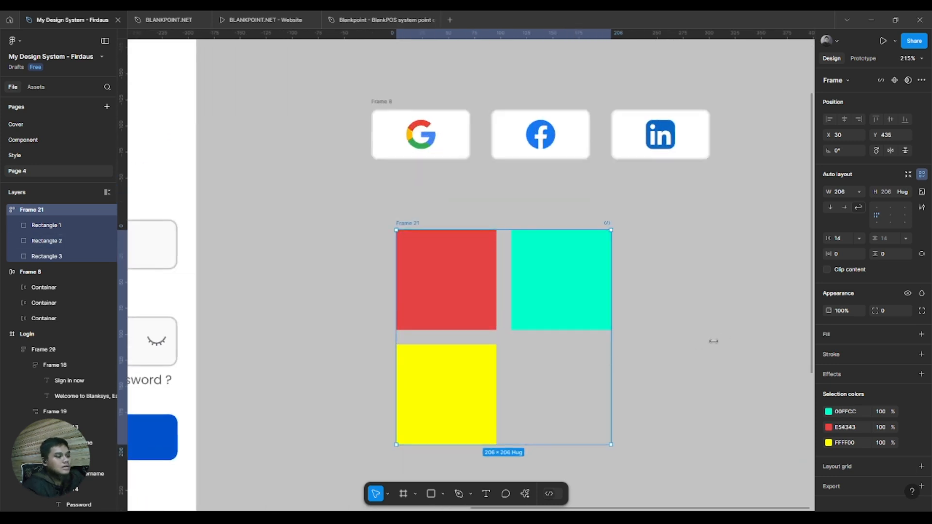
left_click_drag(713, 342, 727, 316)
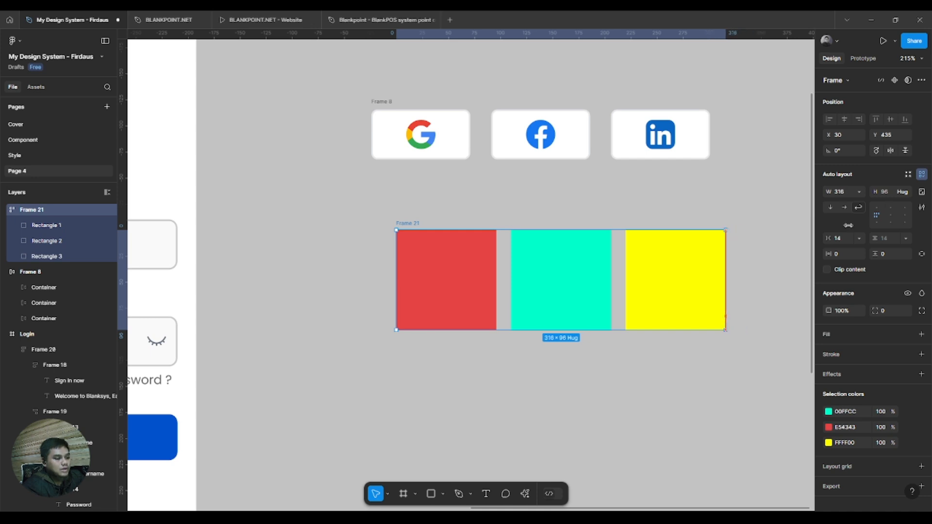
left_click(845, 207)
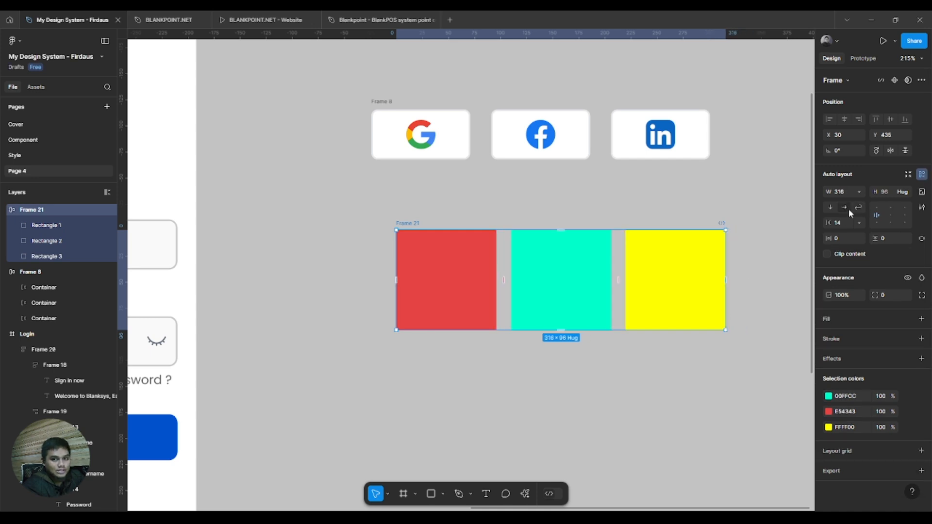
Set the coloured squares' frame width to Hug contents.
scroll(619, 189, "right", 3)
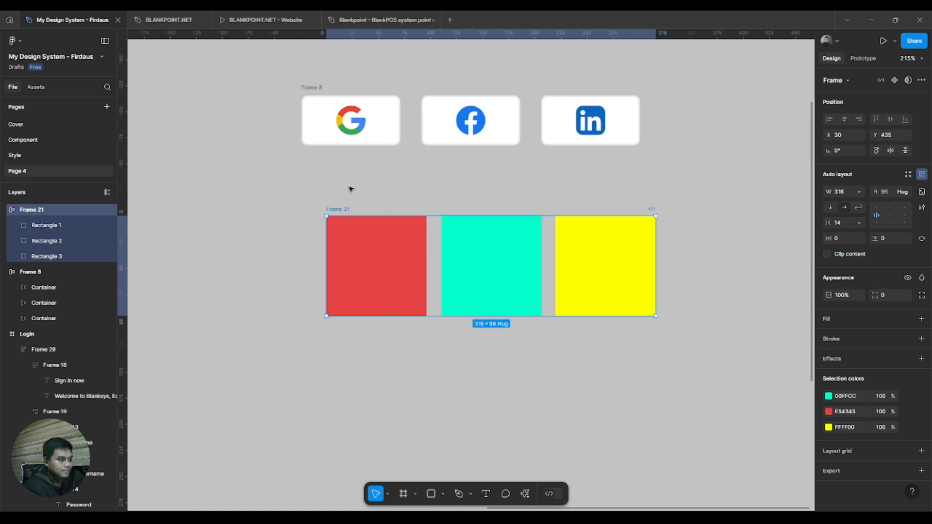
left_click(351, 189)
left_click(554, 211)
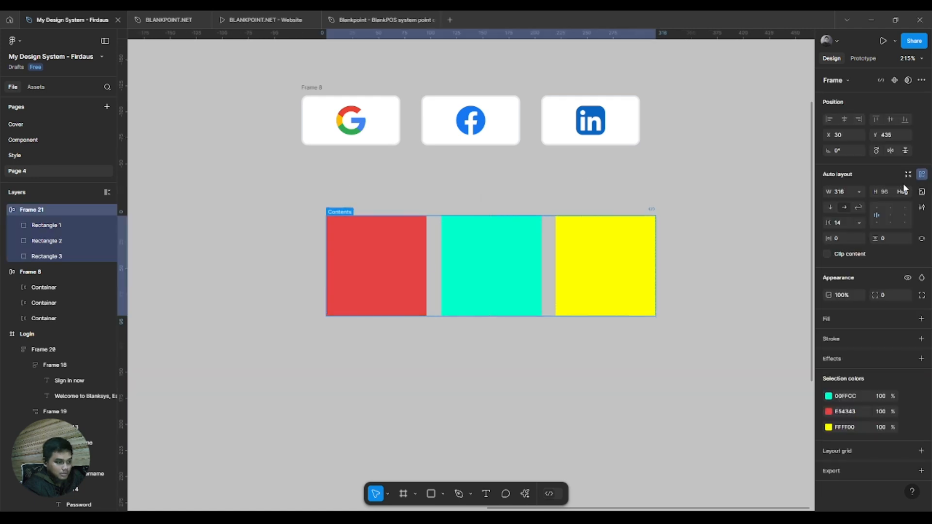
left_click(860, 192)
left_click(864, 203)
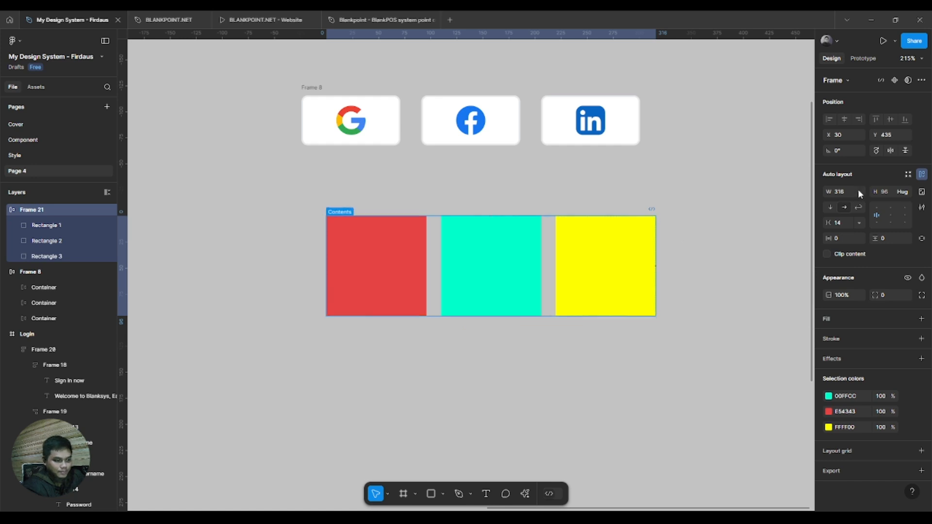
Duplicate the yellow square twice inside the auto layout frame.
left_click(629, 257)
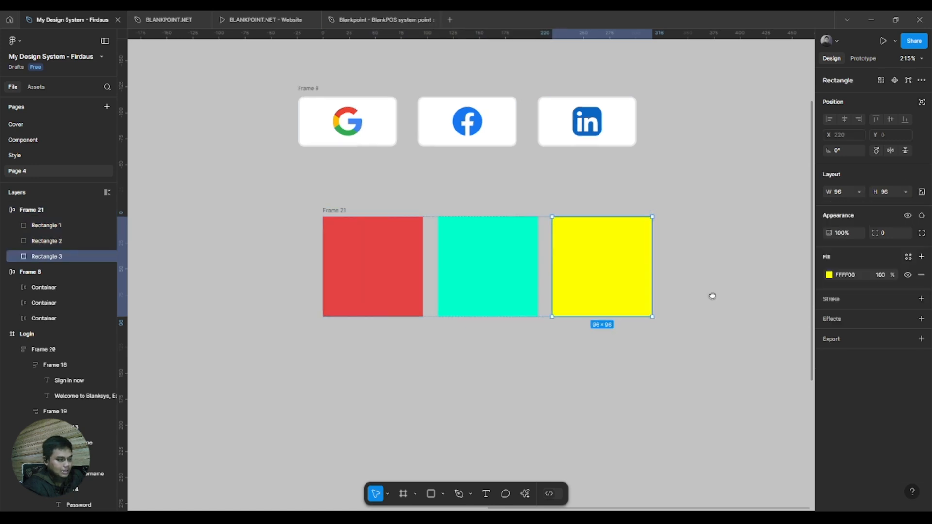
scroll(704, 297, "right", 2)
key("ctrl+d")
scroll(698, 302, "down", 5)
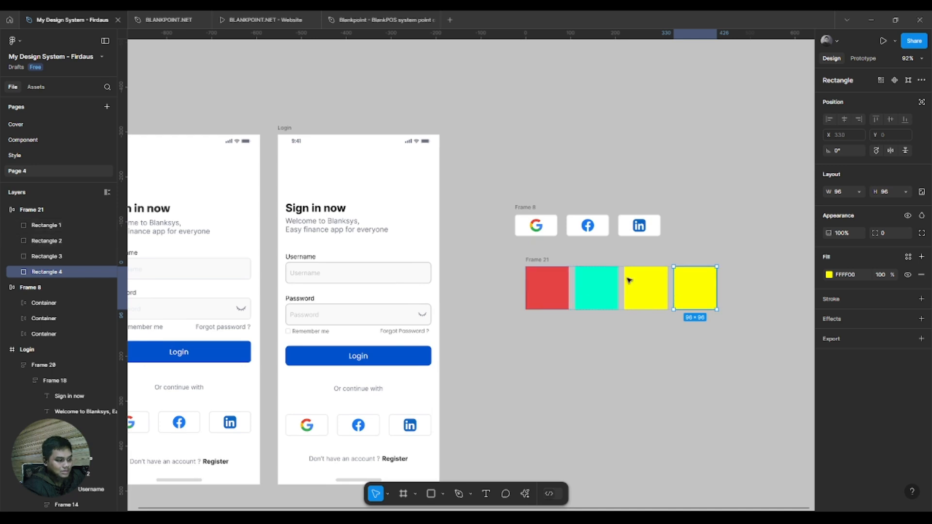
key("ctrl+d")
scroll(649, 253, "up", 3)
left_click(645, 256)
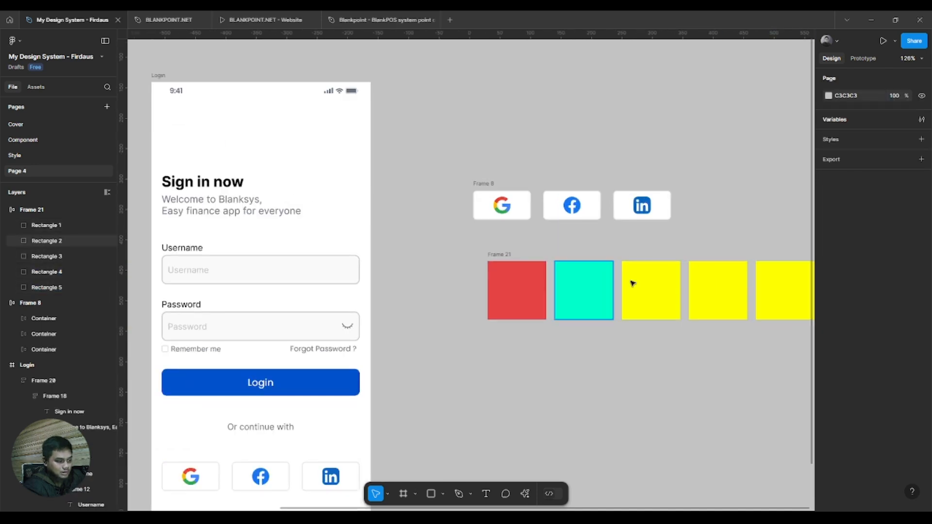
Set the five-square frame to Fixed width and stretch it to a width of 829.
scroll(771, 283, "right", 3)
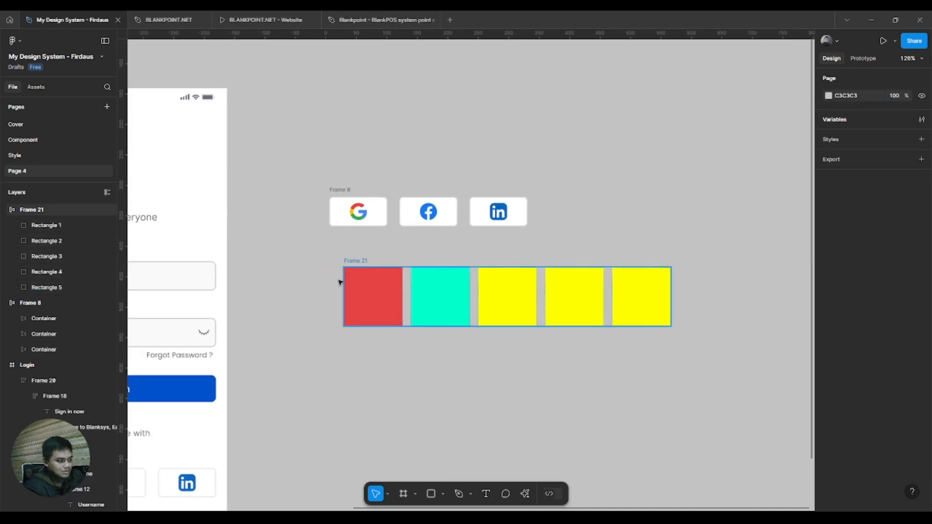
left_click(673, 273)
scroll(675, 267, "right", 1)
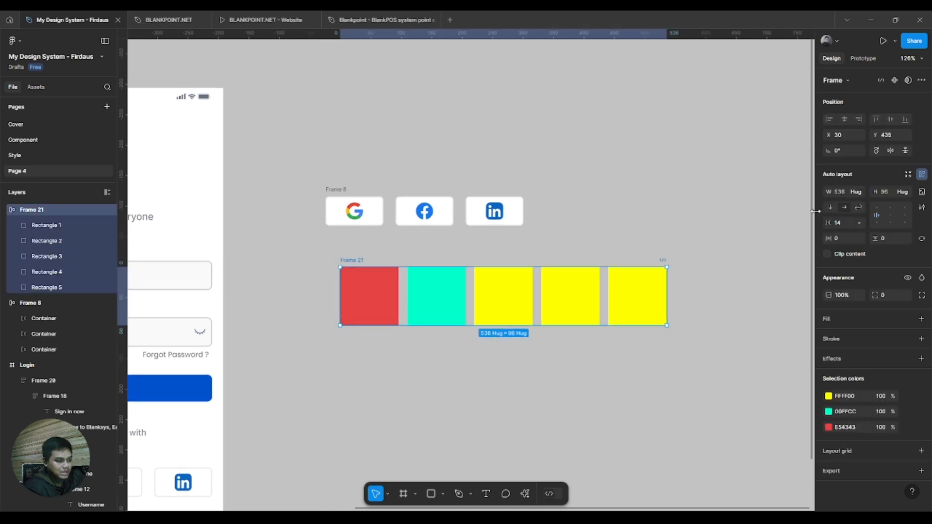
left_click(860, 190)
left_click(862, 183)
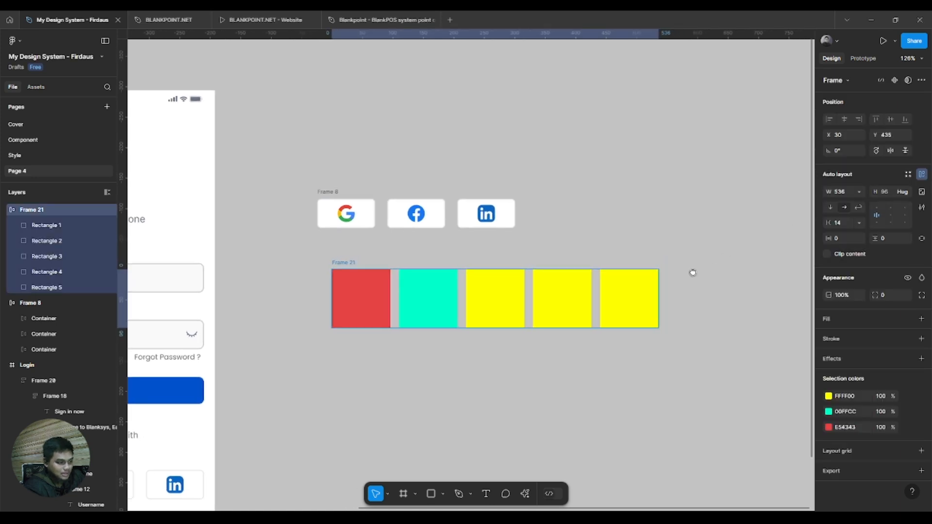
scroll(573, 294, "down", 5)
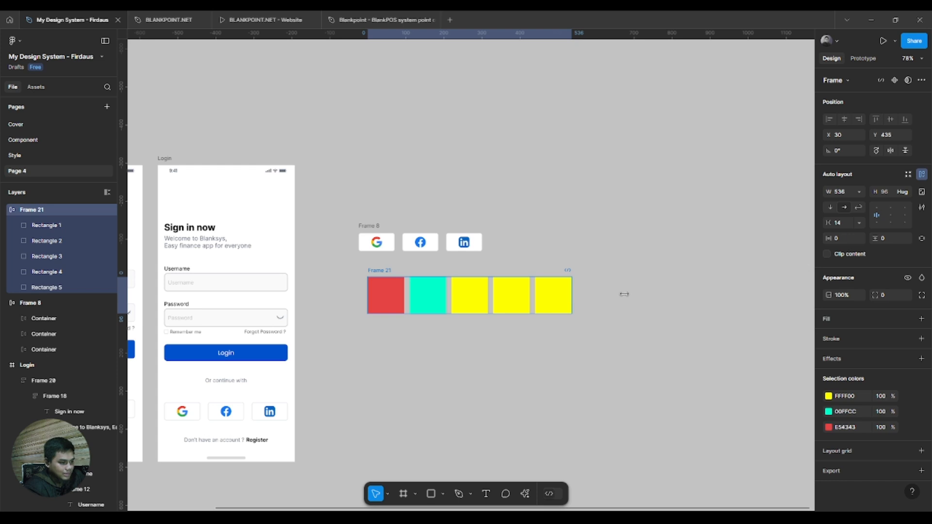
left_click_drag(624, 295, 683, 291)
key("shift+2")
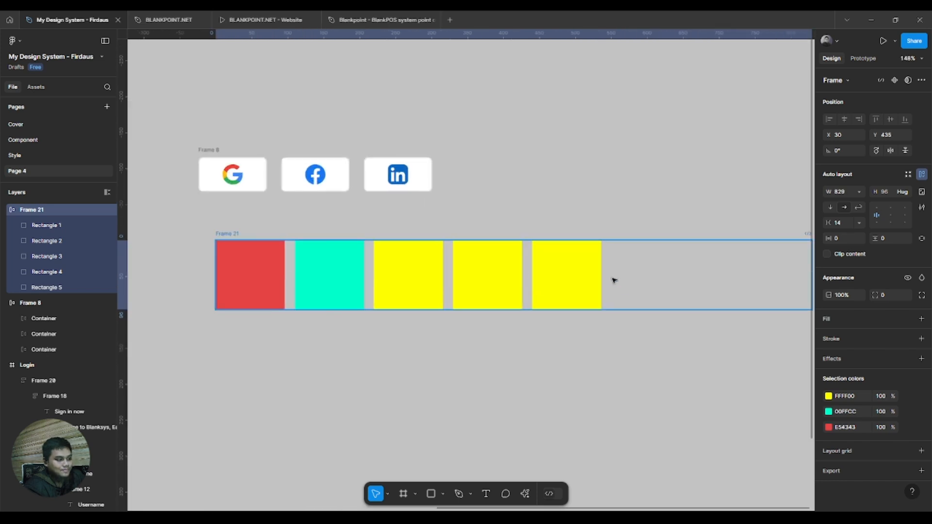
Duplicate the last yellow square four more times so the row runs past the fixed-width frame.
left_click(597, 277)
key("ctrl+d")
key("ctrl+d")
key("ctrl+d")
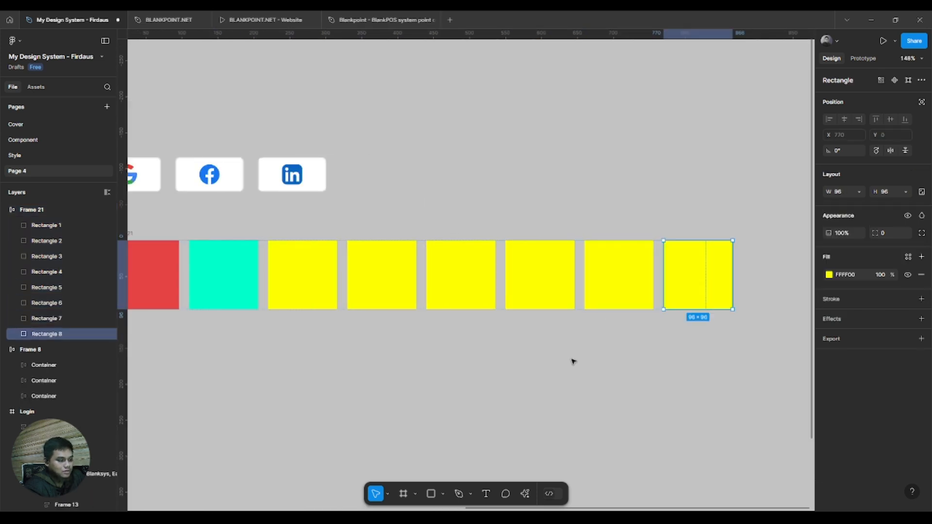
key("ctrl+d")
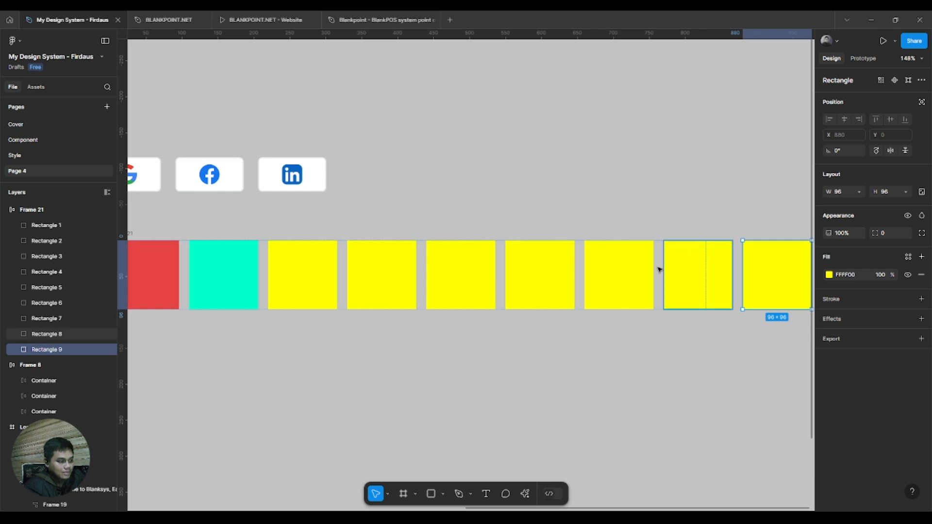
Set the overflowing nine-square frame's width to Hug contents.
left_click(692, 263)
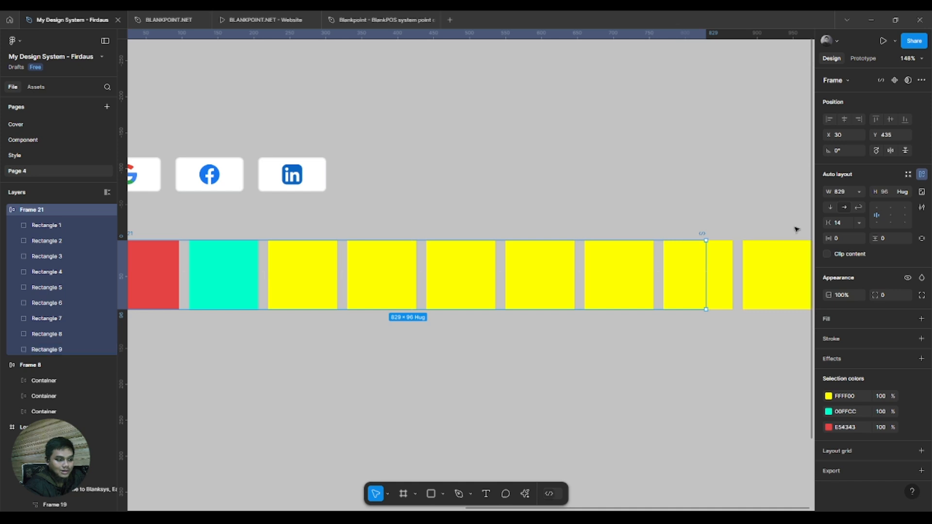
left_click(859, 192)
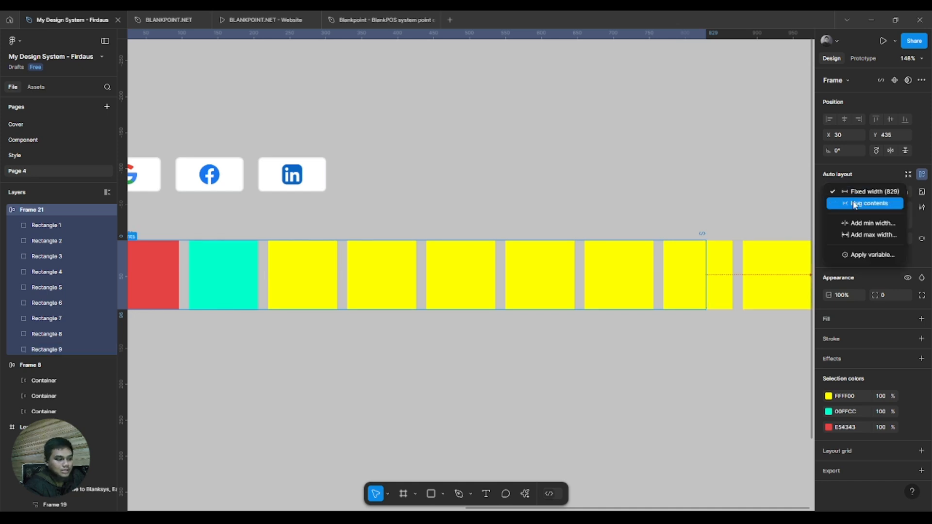
left_click(852, 201)
scroll(516, 303, "right", 3)
scroll(604, 343, "down", 3)
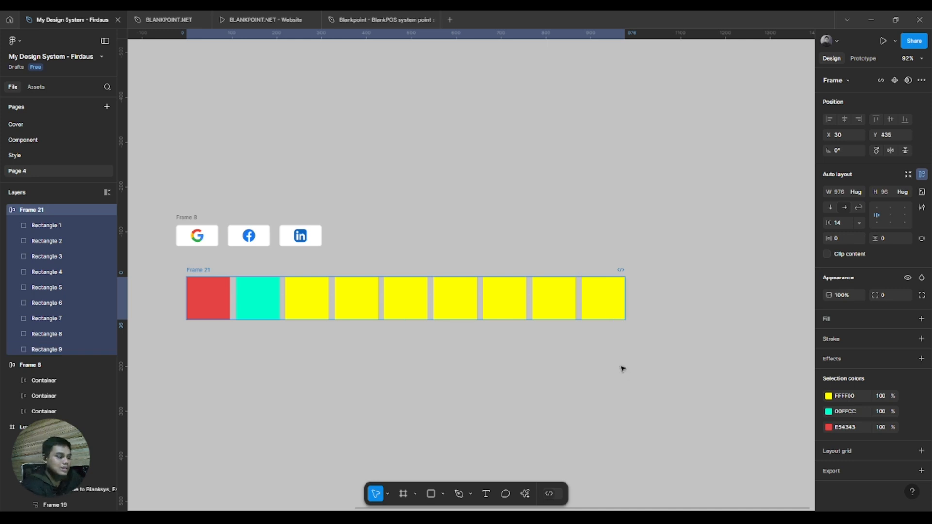
Remove the six extra yellow squares, keeping one red, one turquoise and one yellow square in the frame.
left_click_drag(685, 386, 359, 210)
key("Delete")
scroll(461, 270, "left", 3)
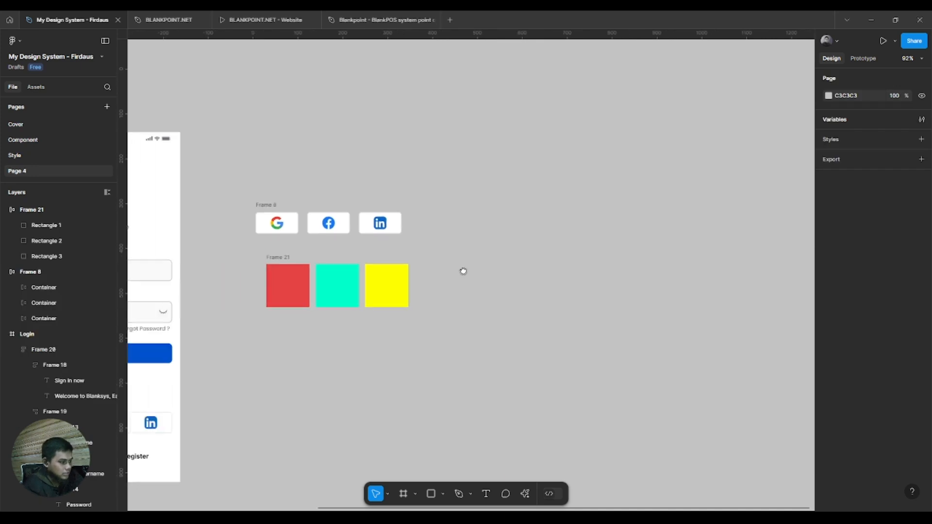
Review the width sizing options of the three-square frame without changing them.
scroll(287, 270, "up", 5)
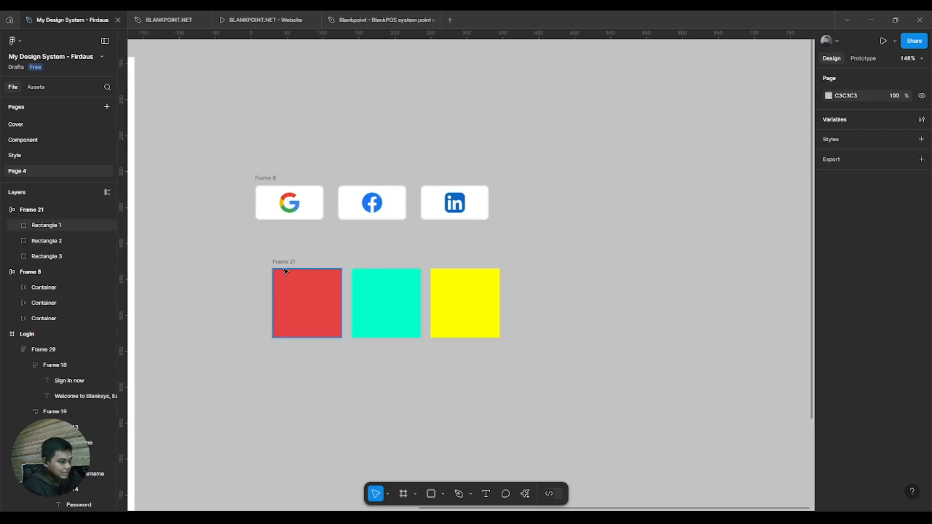
left_click(436, 268)
scroll(482, 322, "up", 4)
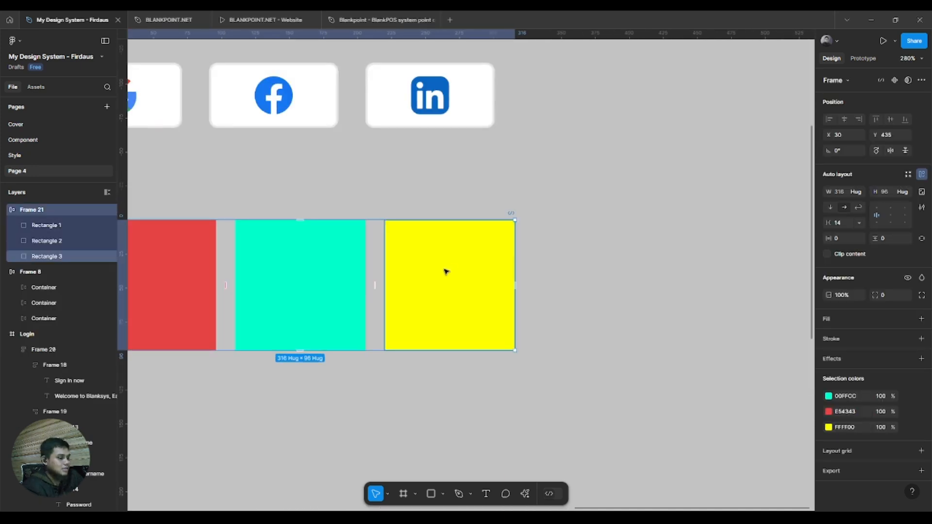
left_click(861, 193)
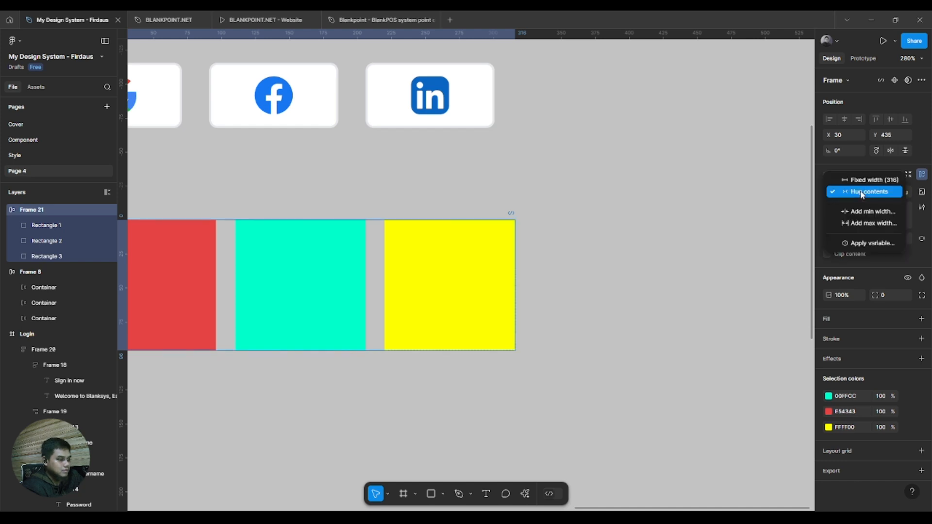
left_click(678, 196)
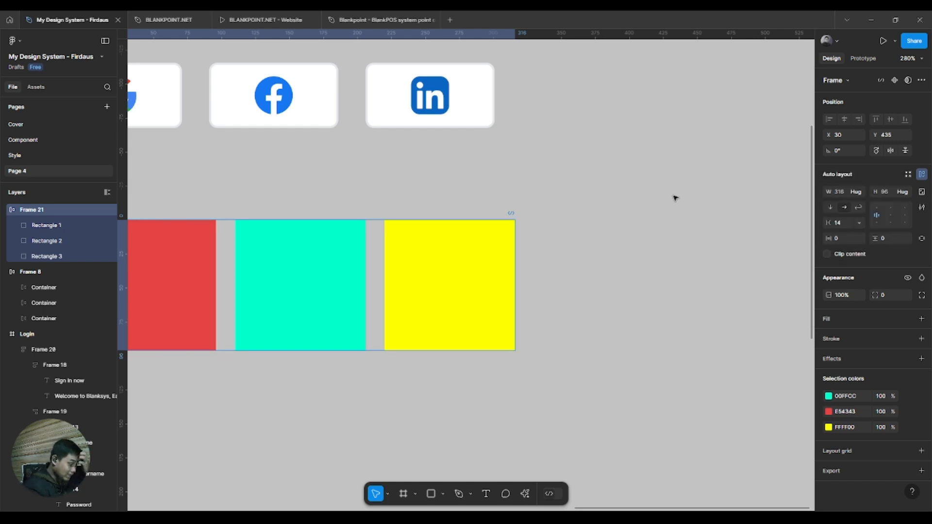
Stretch the three-square frame horizontally to a fixed width of 389.
scroll(452, 260, "left", 5)
left_click_drag(473, 260, 477, 259)
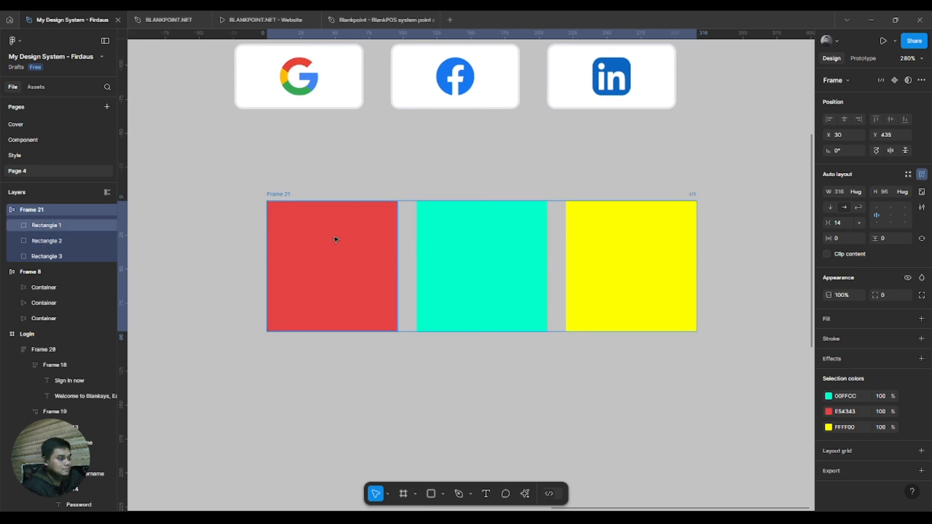
left_click(332, 242)
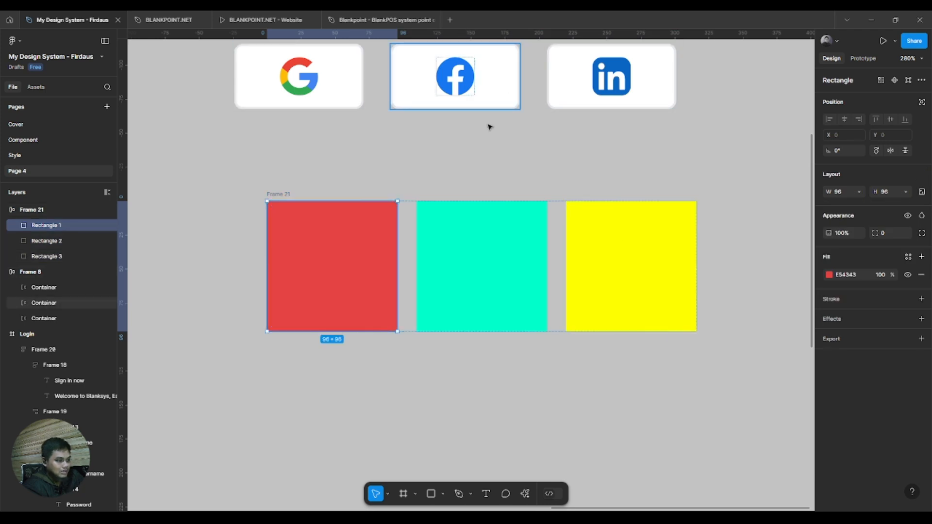
left_click(289, 194)
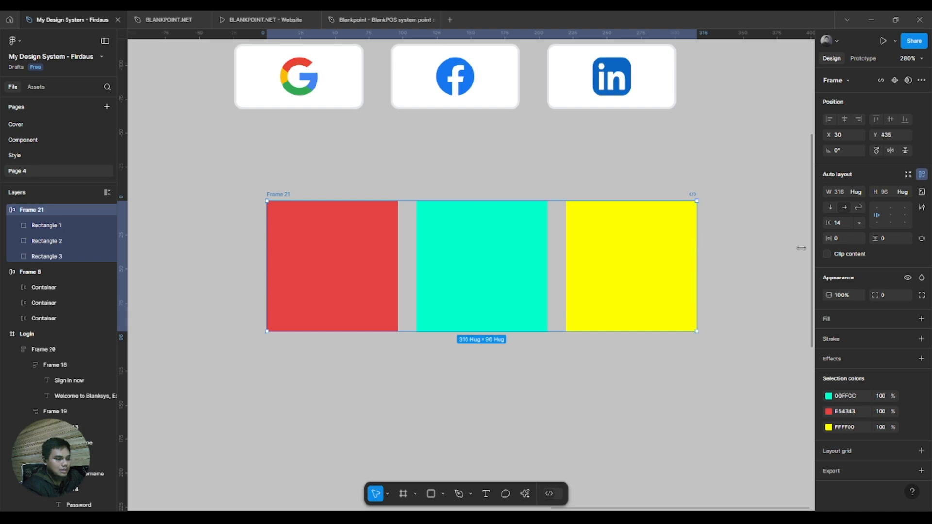
left_click_drag(802, 248, 680, 253)
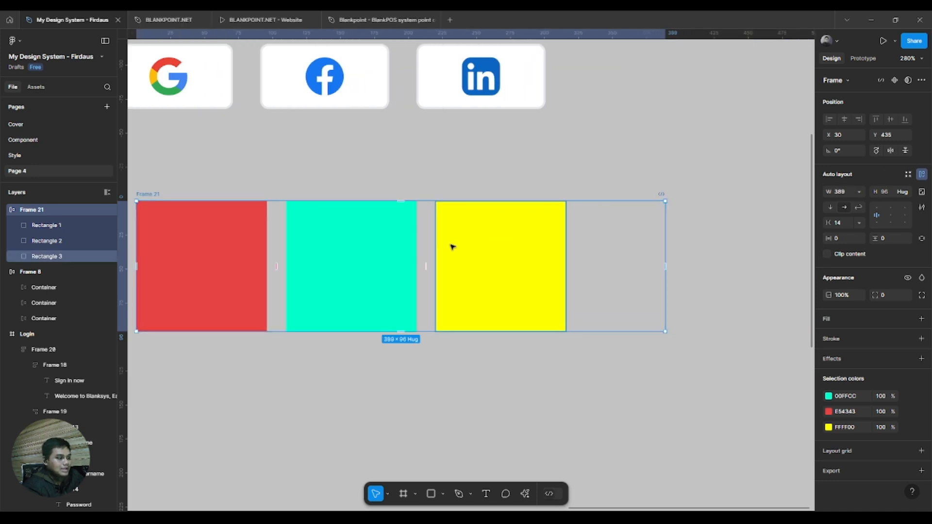
Undo the frame's horizontal stretch and set the red square's width to Fill container.
key("ctrl+z")
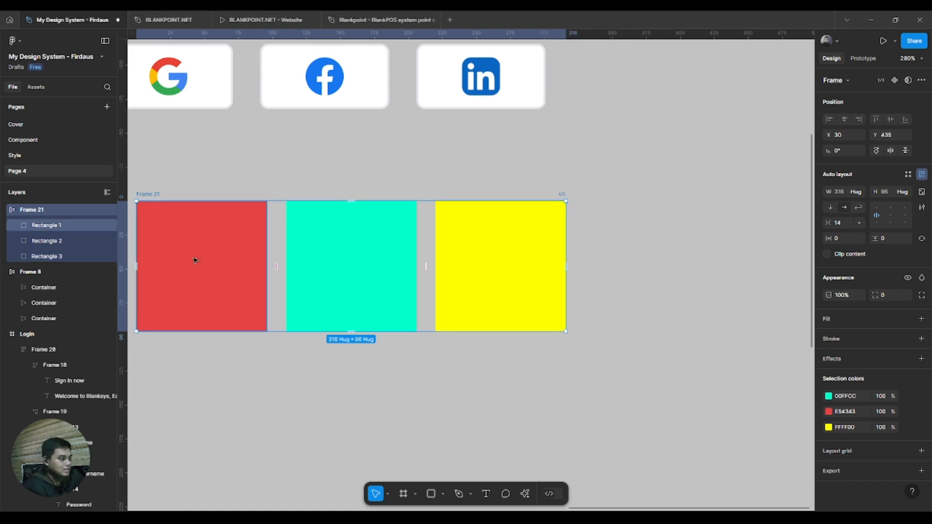
left_click(195, 260)
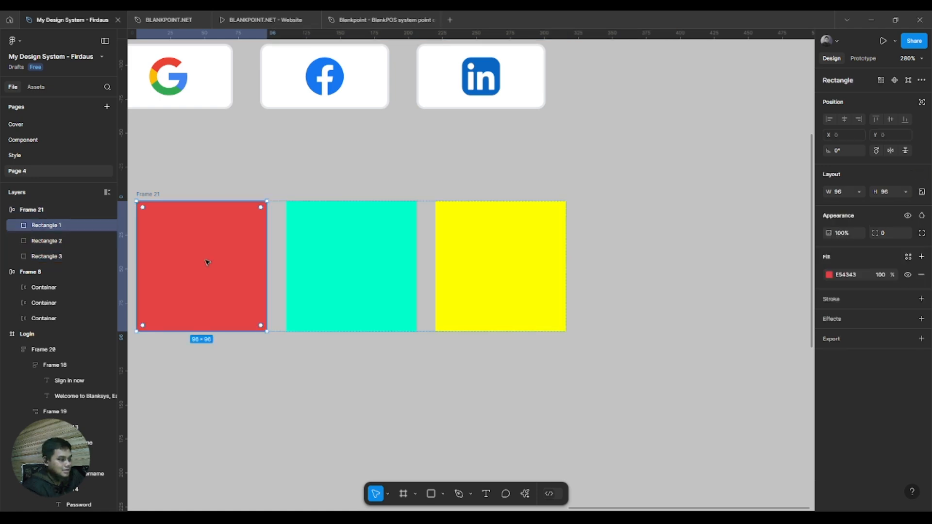
left_click(859, 193)
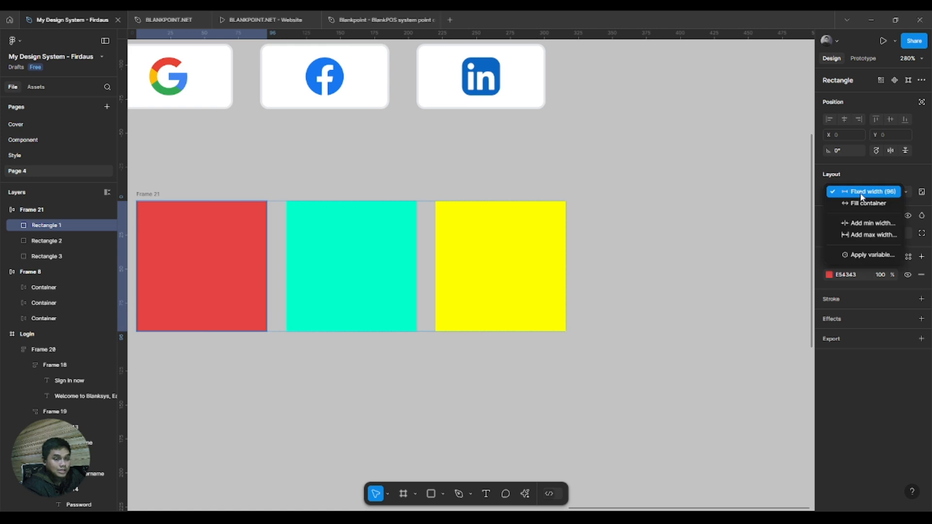
left_click(865, 203)
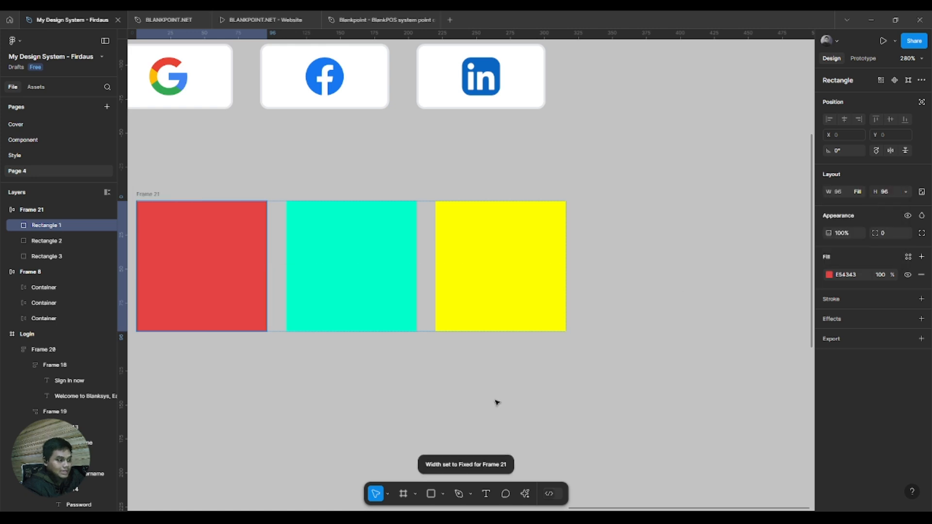
Test the red square's fill behaviour by stretching the three-square frame to a width of 488, and undo the stretch.
left_click(171, 193)
left_click(233, 223)
scroll(233, 222, "down", 2)
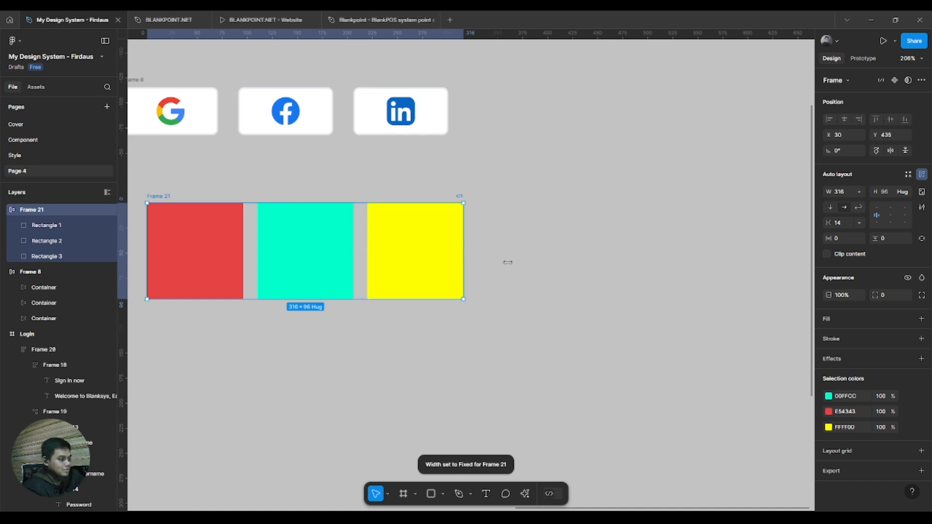
left_click_drag(507, 262, 635, 271)
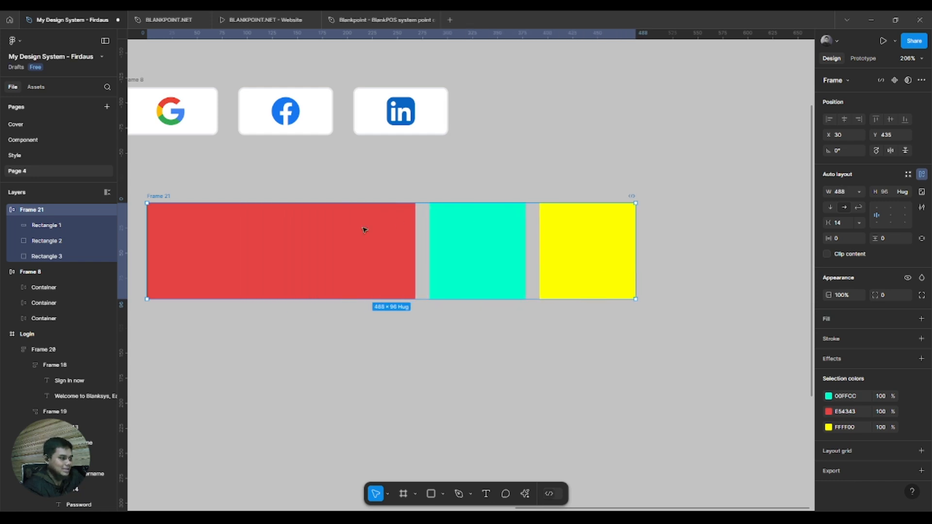
key("ctrl+z")
Set the width of the turquoise and yellow squares to Fill container.
left_click(341, 254)
left_click(456, 249, "shift")
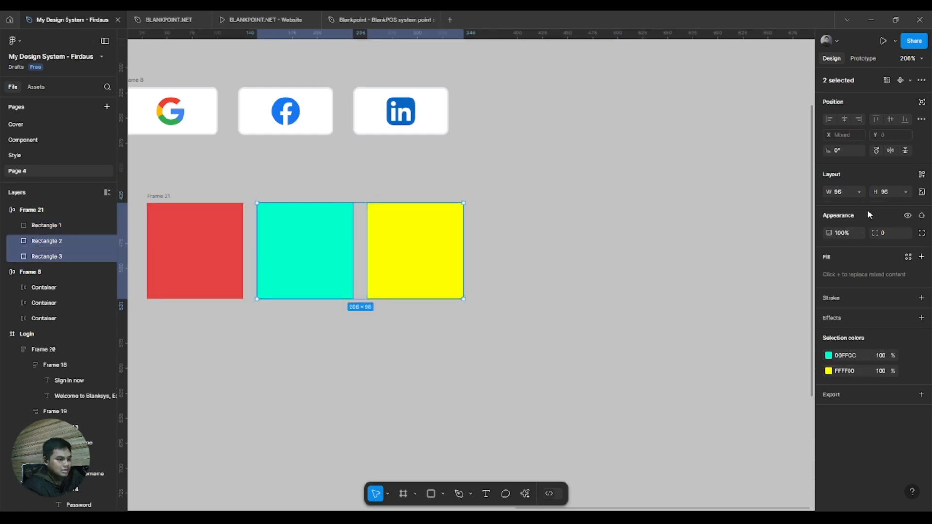
left_click(860, 198)
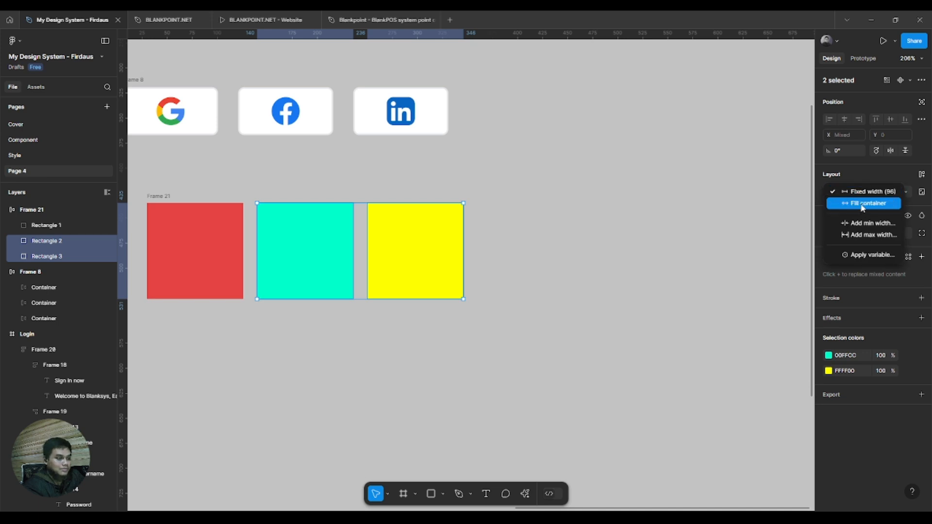
left_click(863, 205)
Test stretching the three-square frame horizontally to a width of 382 and downward in height, undoing each resize.
left_click(166, 199)
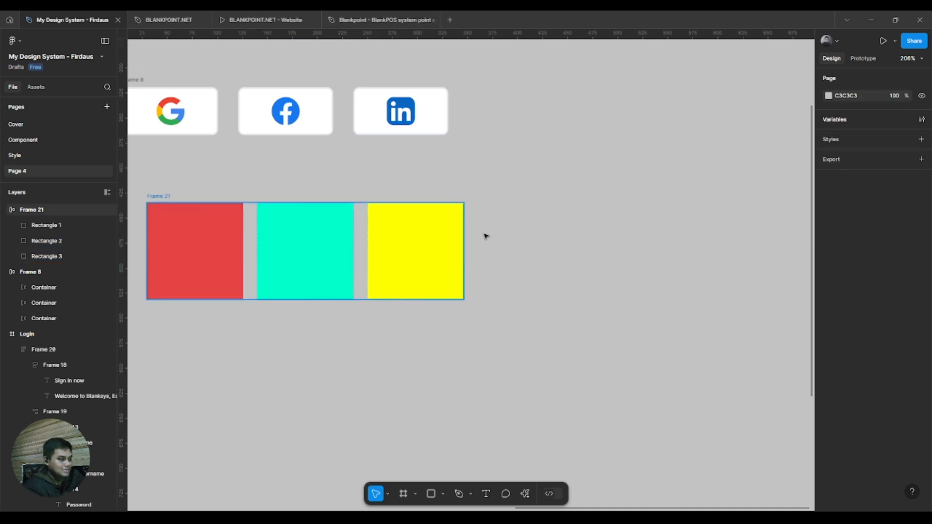
left_click(463, 240)
left_click_drag(577, 236, 534, 252)
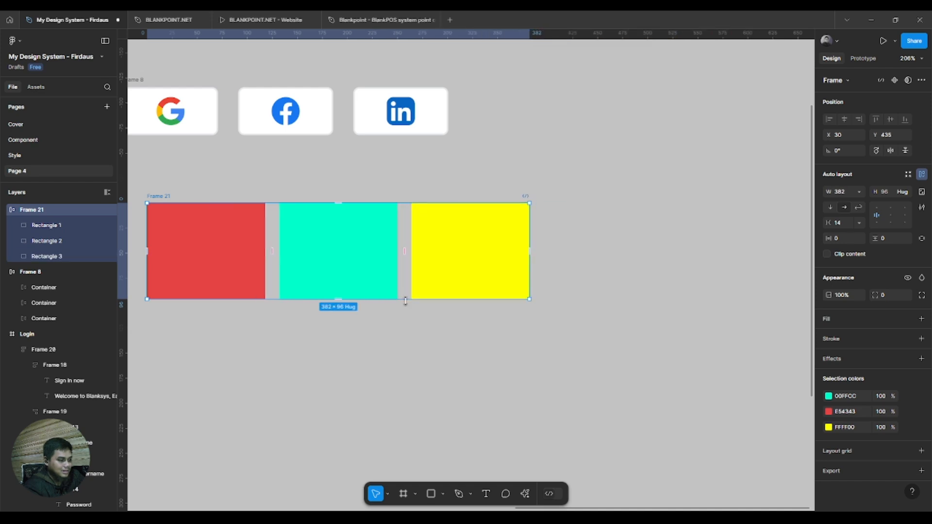
key("ctrl+z")
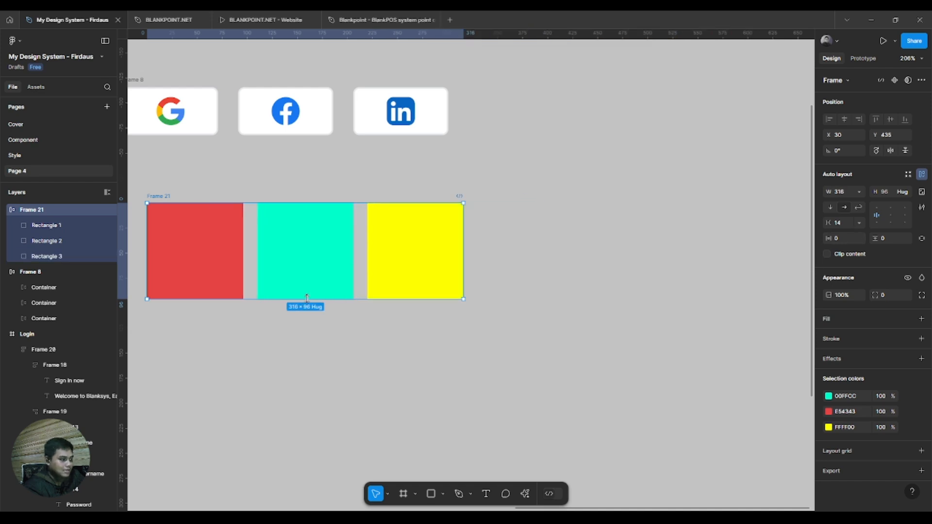
left_click_drag(303, 299, 302, 379)
key("ctrl+z")
Set the height of the red, turquoise and yellow squares to Fill container.
left_click(204, 250)
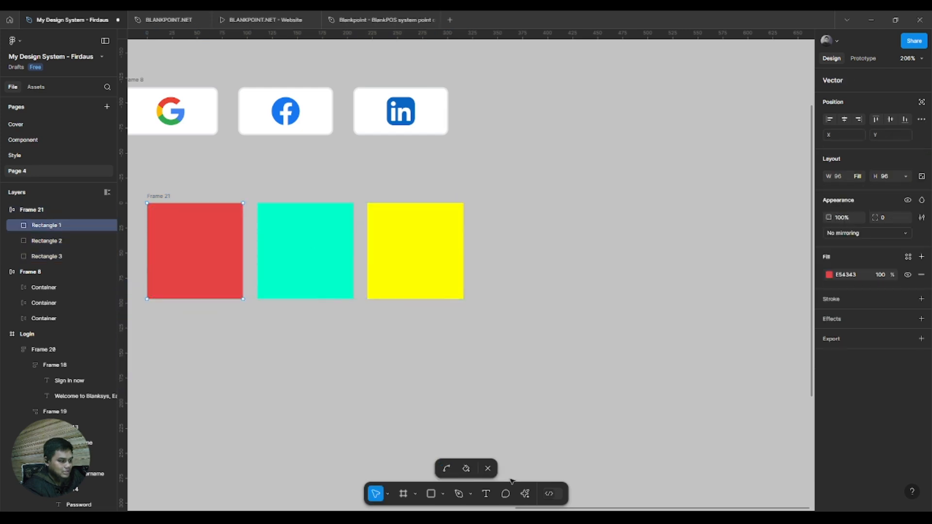
left_click(488, 469)
left_click(287, 269, "shift")
left_click(396, 261, "shift")
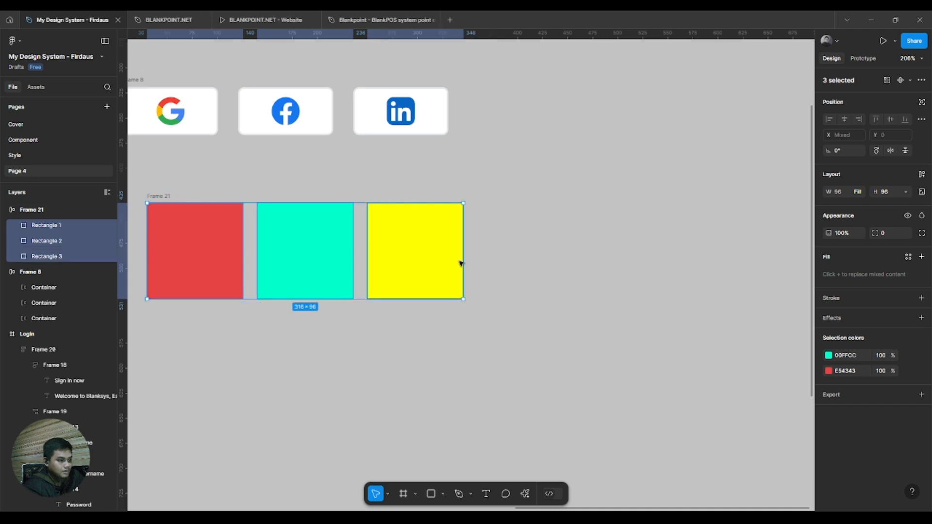
left_click(906, 193)
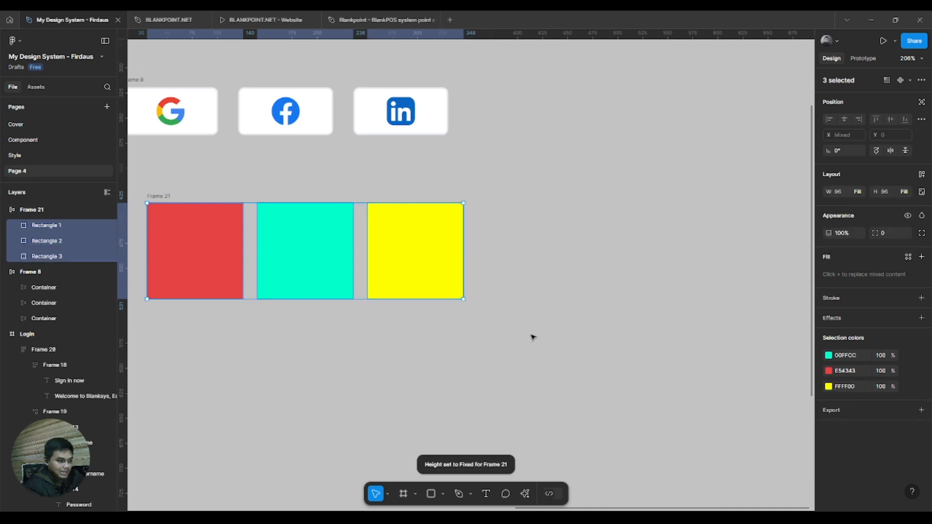
Resize the three-square frame in both directions to 332 × 115.
left_click(533, 334)
left_click(467, 272)
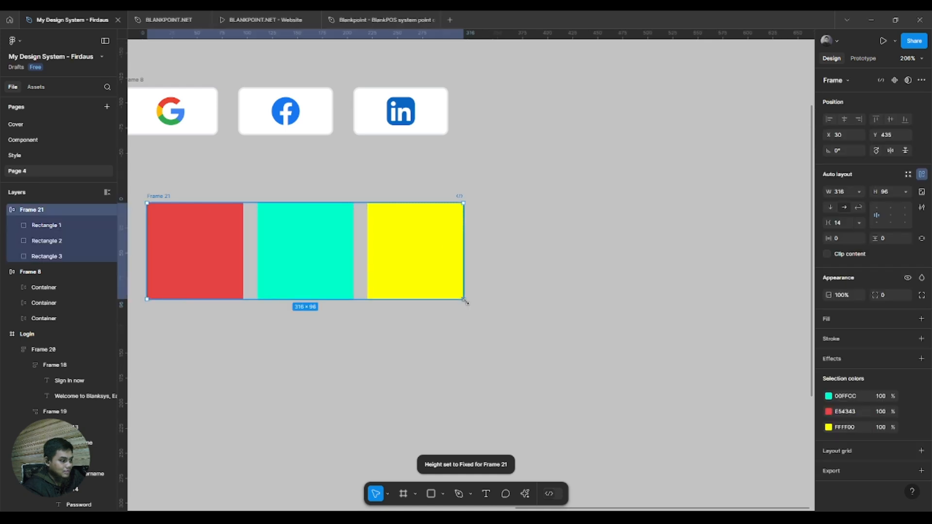
left_click_drag(464, 298, 604, 404)
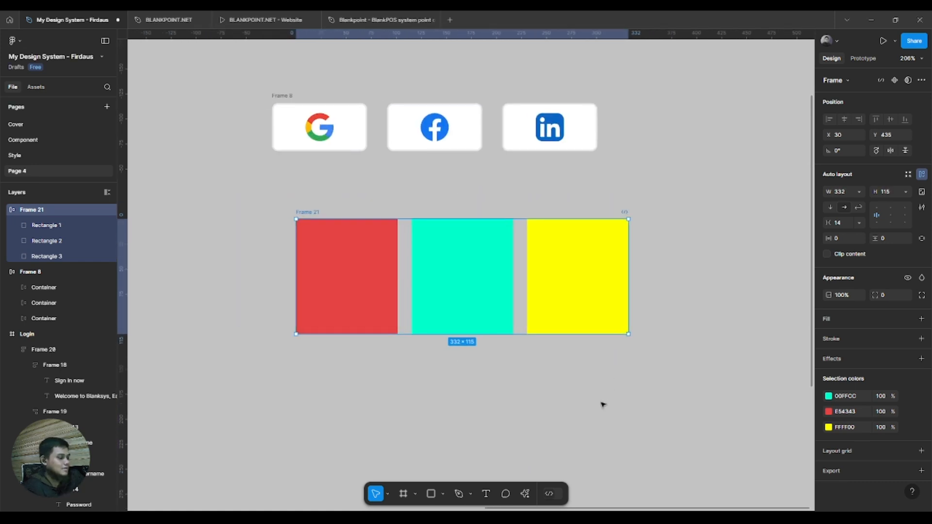
left_click_drag(448, 414, 503, 427)
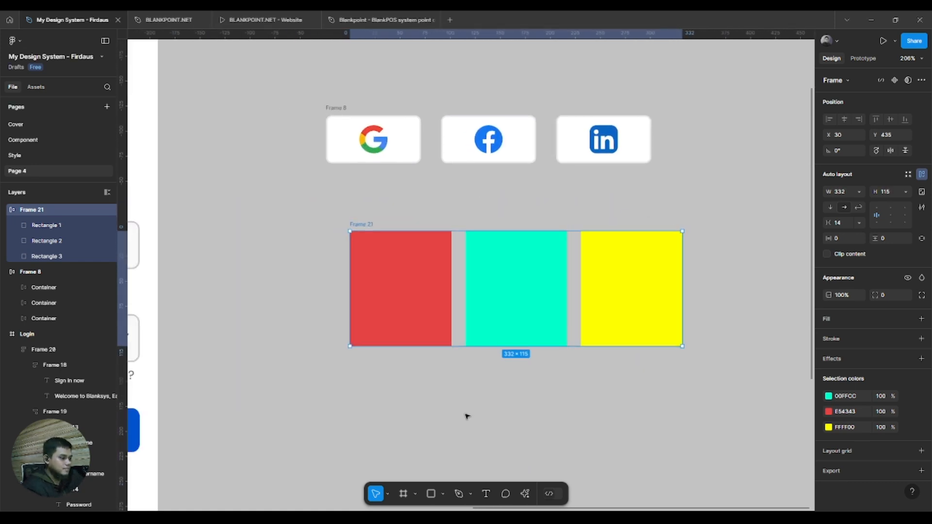
left_click_drag(720, 363, 688, 391)
left_click_drag(644, 410, 545, 439)
scroll(546, 440, "down", 1)
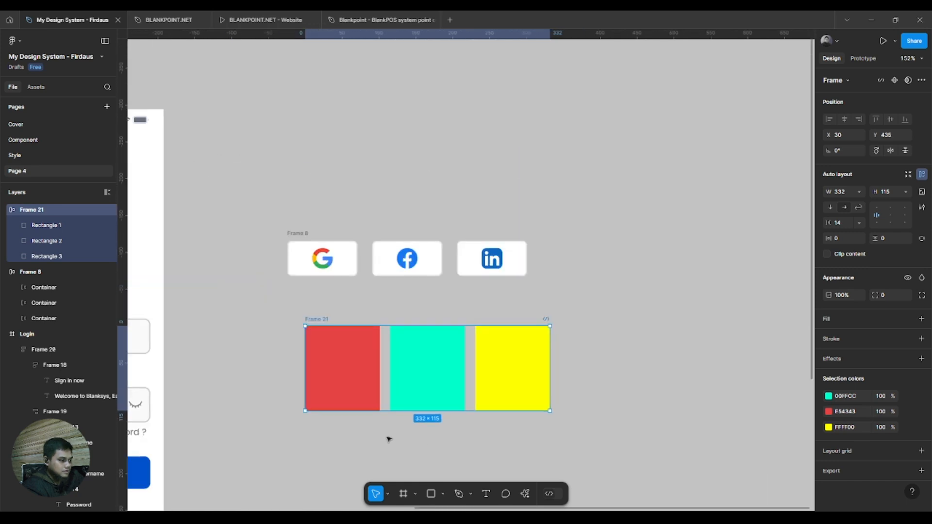